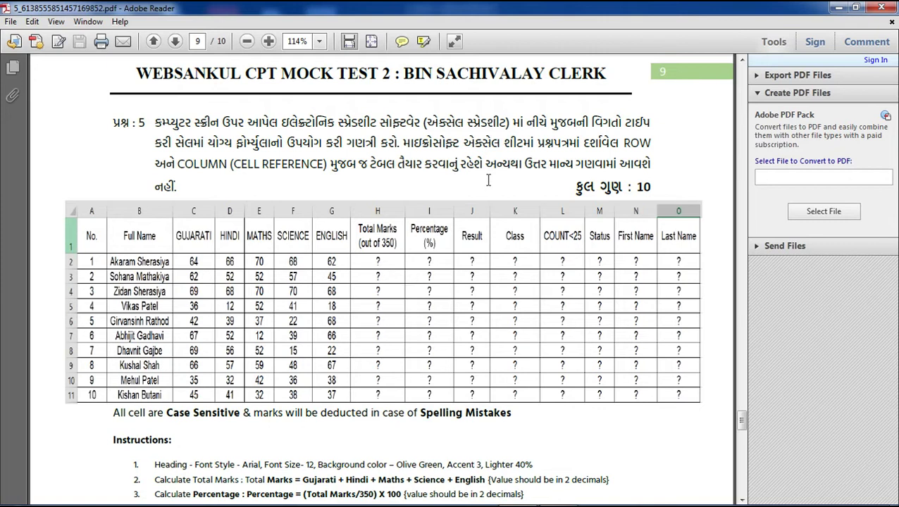
- Read the task question in the PDF, highlighting key words like software, Microsoft, ROW and COLUMN
{"action": "left_click_drag", "start_coordinate": [137, 124], "coordinate": [147, 123]}
{"action": "left_click", "coordinate": [166, 124]}
{"action": "double_click", "coordinate": [398, 124]}
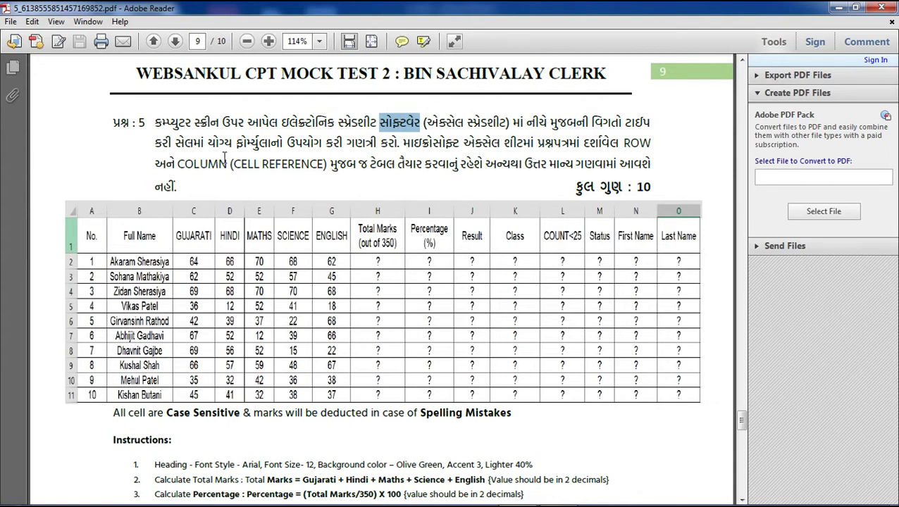
{"action": "double_click", "coordinate": [385, 144]}
{"action": "double_click", "coordinate": [426, 145]}
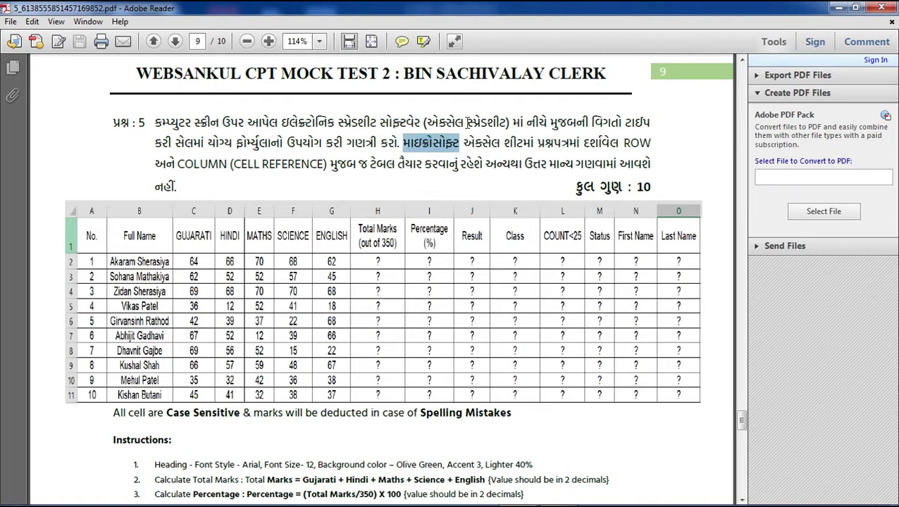
{"action": "double_click", "coordinate": [640, 144]}
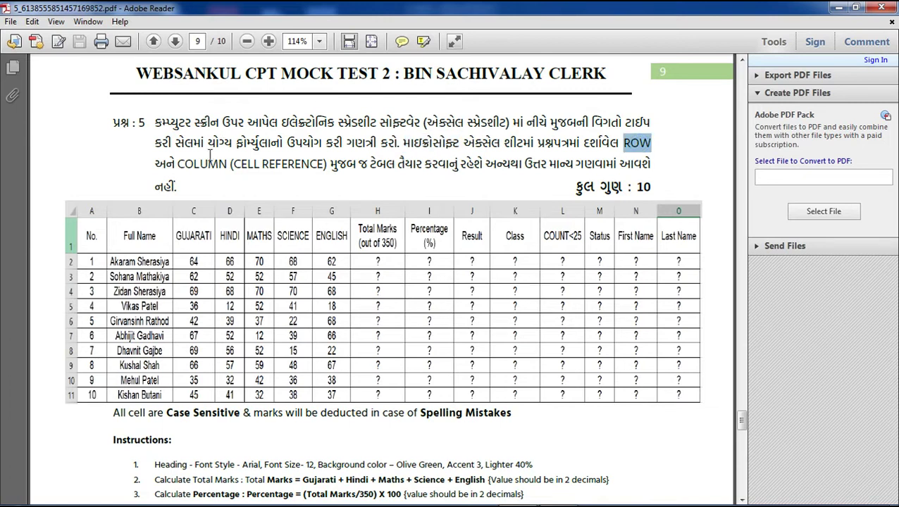
{"action": "double_click", "coordinate": [210, 166]}
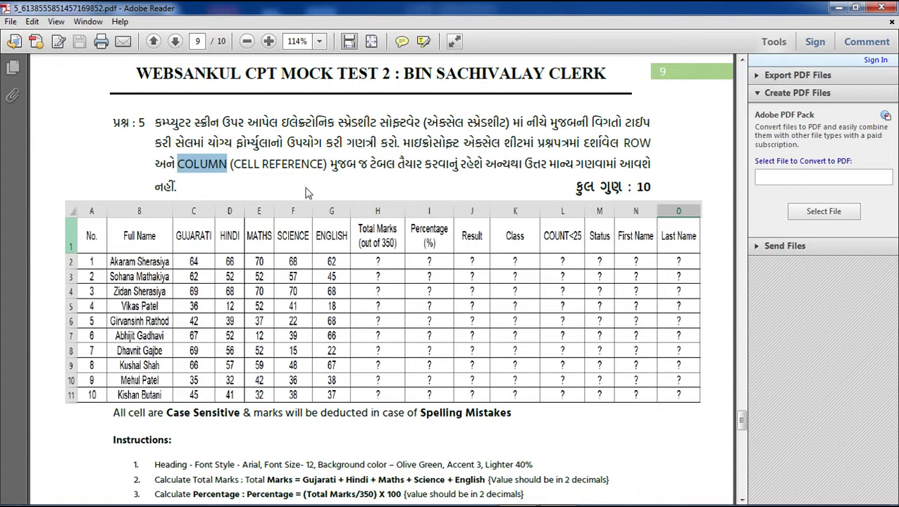
{"action": "left_click", "coordinate": [170, 175]}
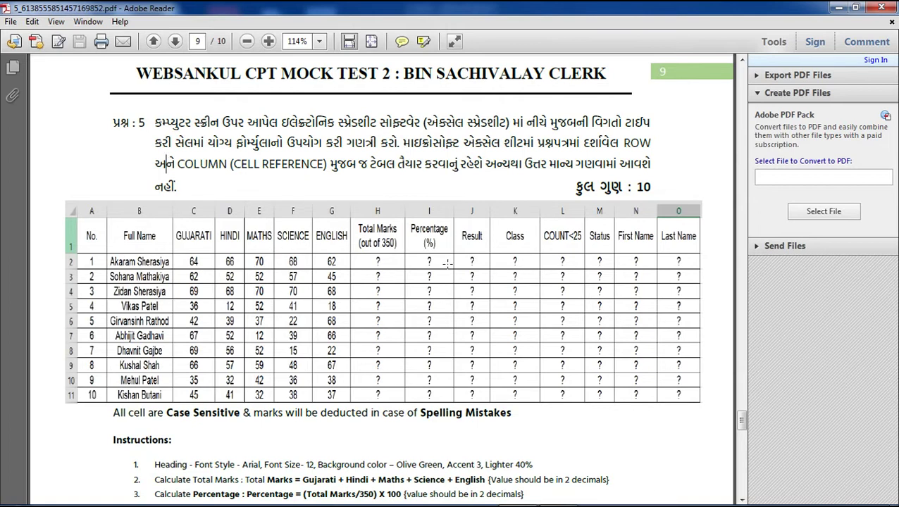
- Apply All Borders to every cell of the marks table A1:O11
{"action": "key", "text": "alt+Tab"}
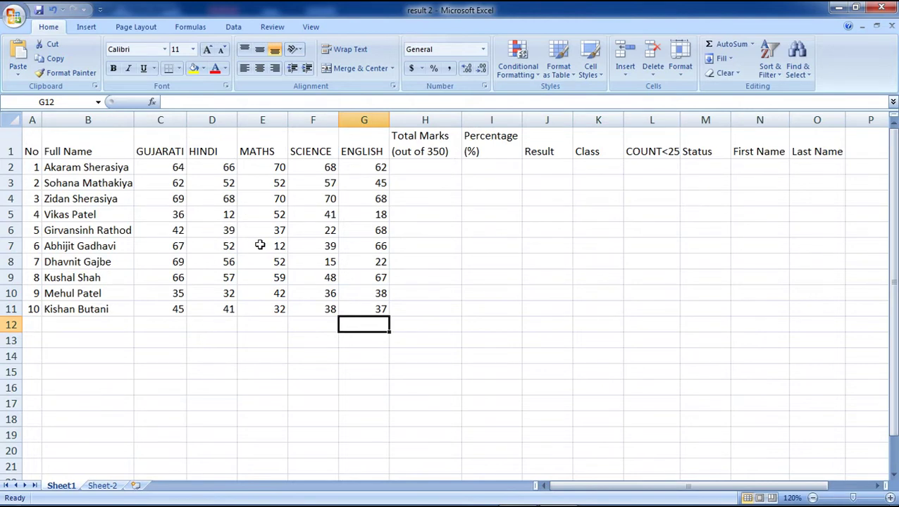
{"action": "key", "text": "alt+Tab"}
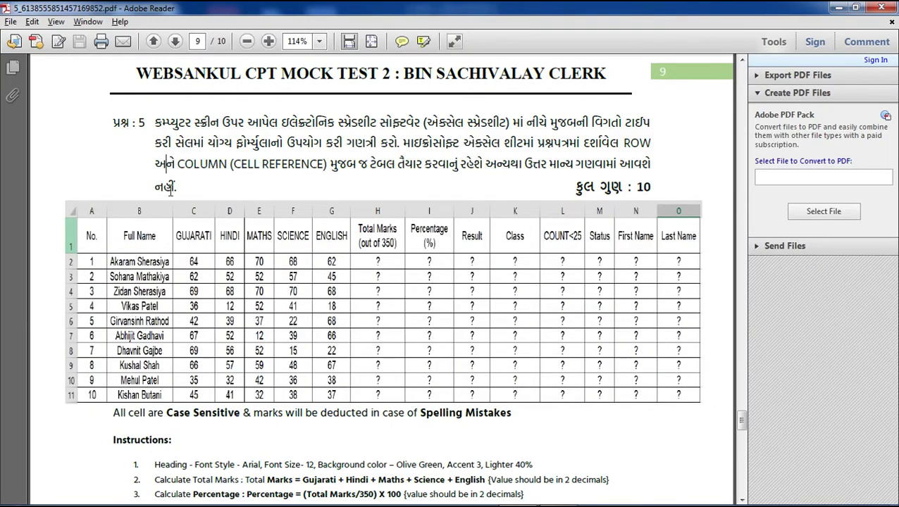
{"action": "key", "text": "alt+Tab"}
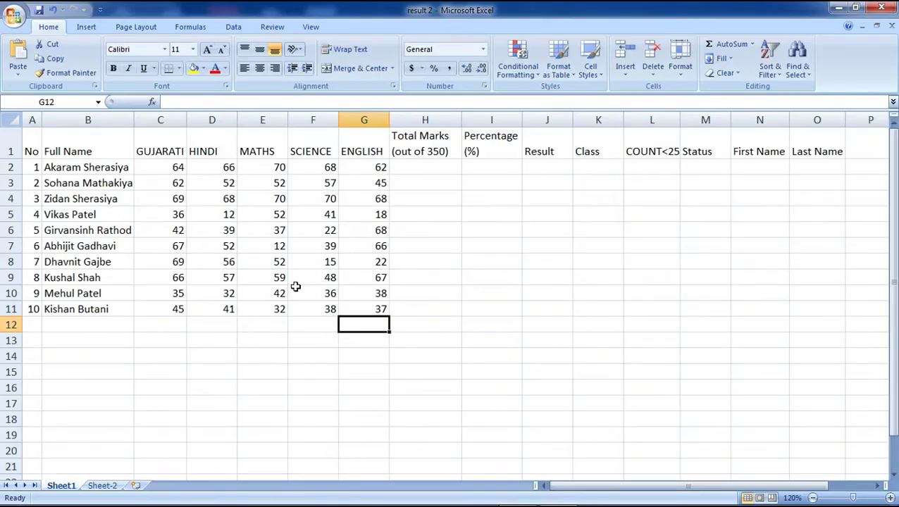
{"action": "left_click", "coordinate": [32, 144]}
{"action": "key", "text": "End"}
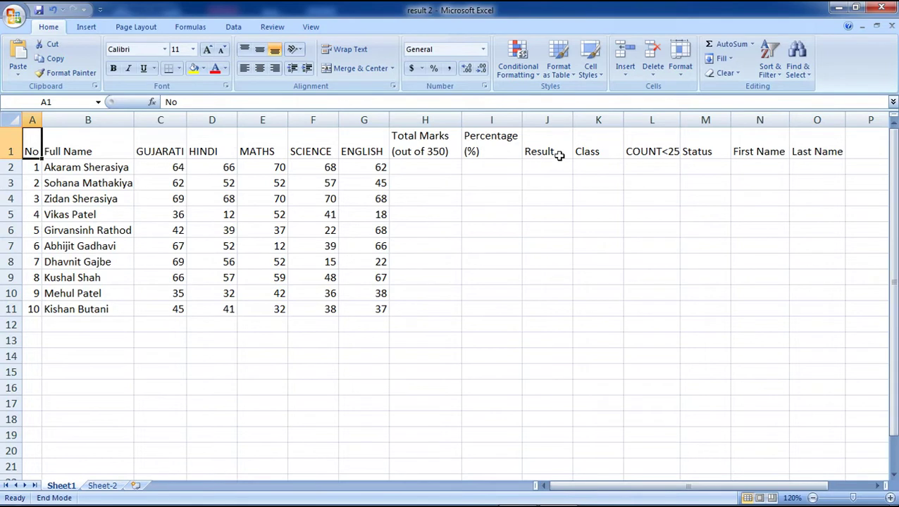
{"action": "left_click", "coordinate": [797, 139], "text": "shift"}
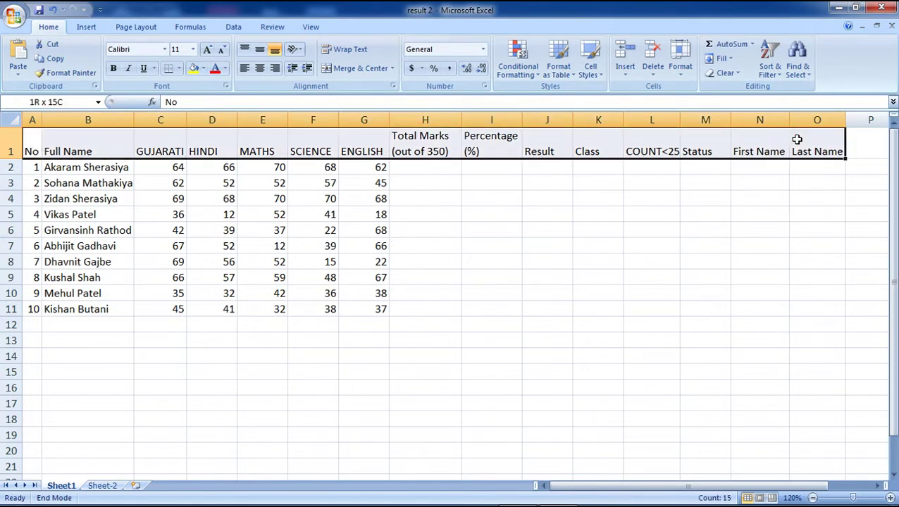
{"action": "key", "text": "shift+Down"}
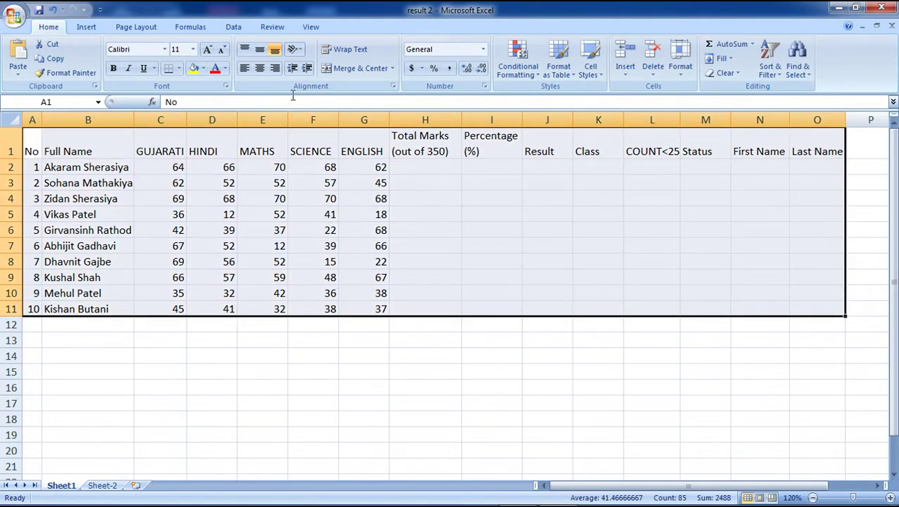
{"action": "left_click", "coordinate": [178, 70]}
{"action": "left_click", "coordinate": [202, 173]}
{"action": "left_click", "coordinate": [331, 202]}
{"action": "key", "text": "alt+Tab"}
{"action": "double_click", "coordinate": [123, 414]}
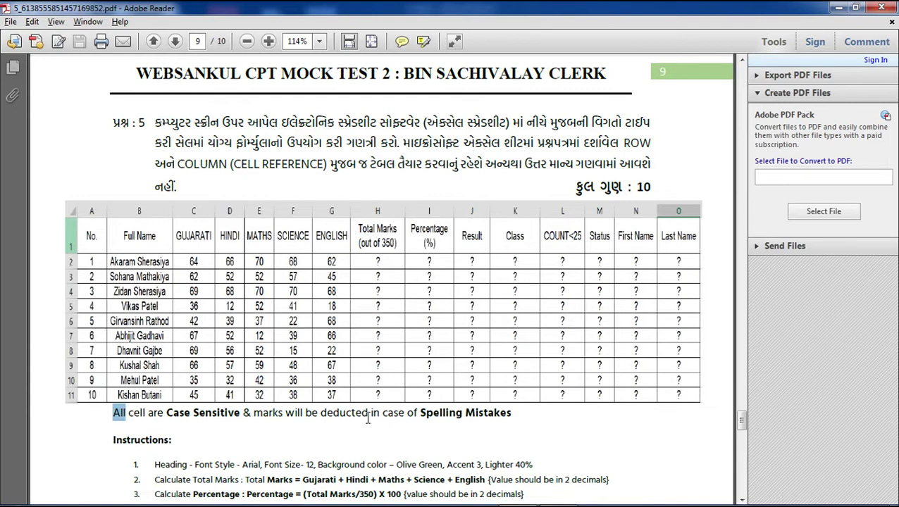
- Read the Mistakes note and the Instructions heading in the task PDF
{"action": "double_click", "coordinate": [483, 416]}
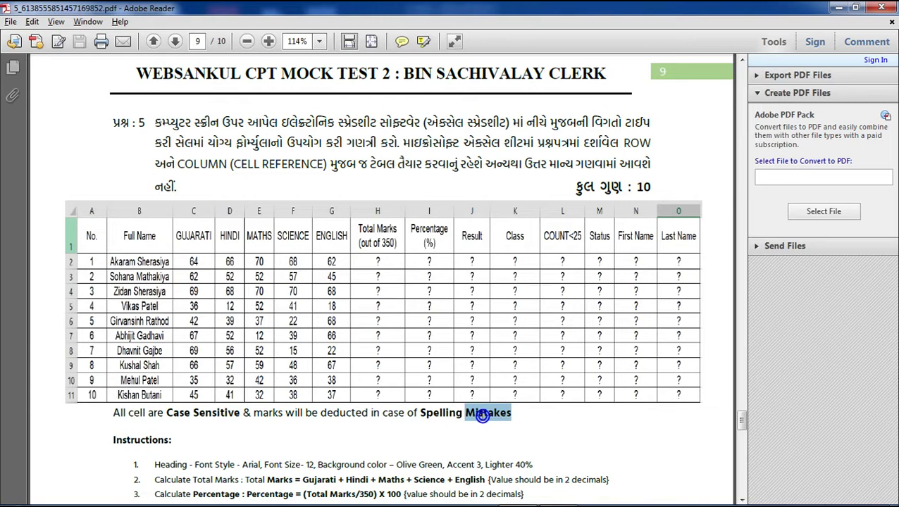
{"action": "left_click", "coordinate": [203, 418]}
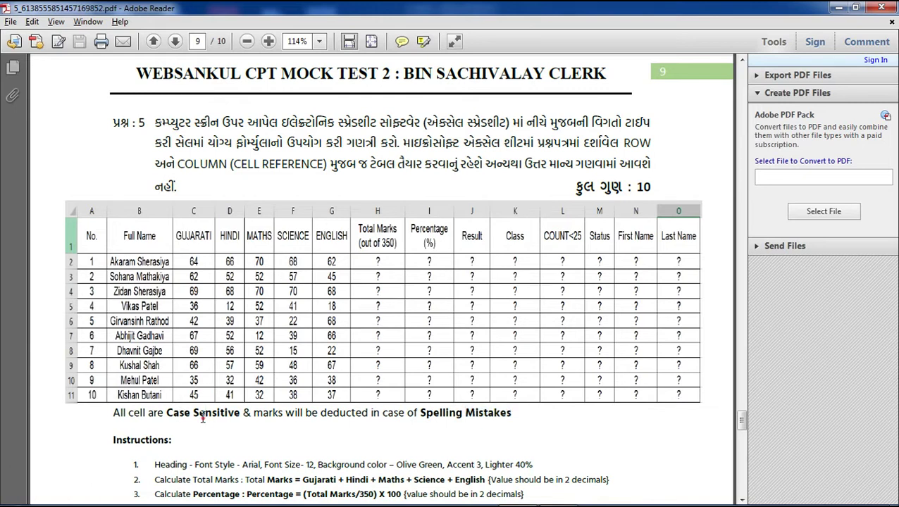
{"action": "left_click", "coordinate": [129, 236]}
{"action": "double_click", "coordinate": [149, 443]}
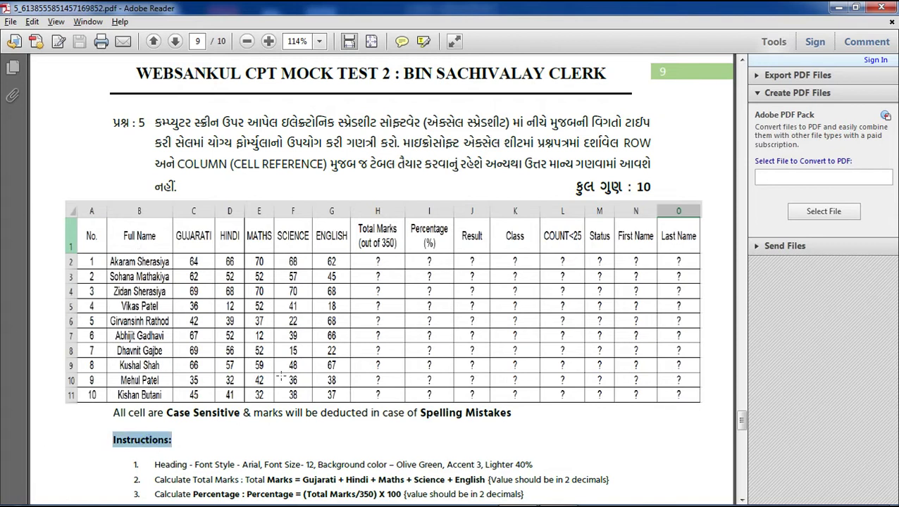
- Scroll to and highlight instruction 1 about the heading format
{"action": "scroll", "coordinate": [275, 377], "scroll_direction": "down", "scroll_amount": 1}
{"action": "scroll", "coordinate": [274, 377], "scroll_direction": "down", "scroll_amount": 1}
{"action": "scroll", "coordinate": [271, 381], "scroll_direction": "down", "scroll_amount": 1}
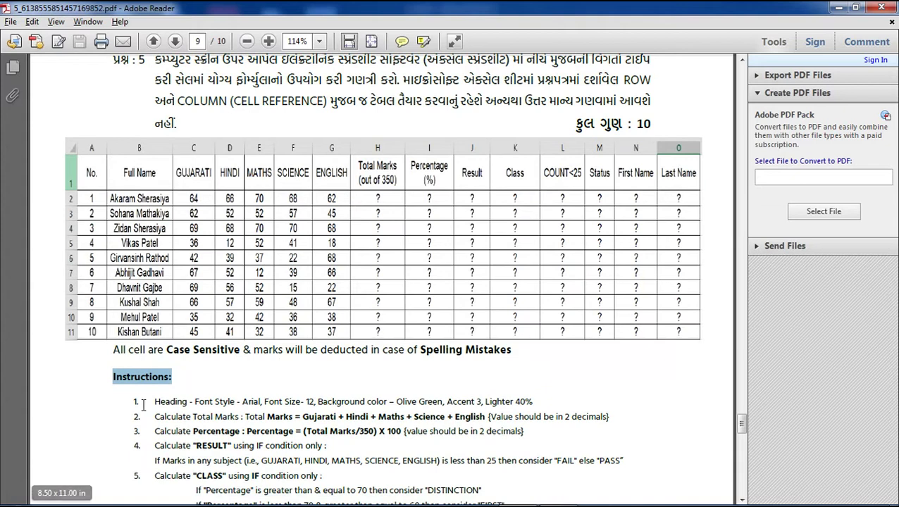
{"action": "left_click_drag", "start_coordinate": [133, 401], "coordinate": [535, 402]}
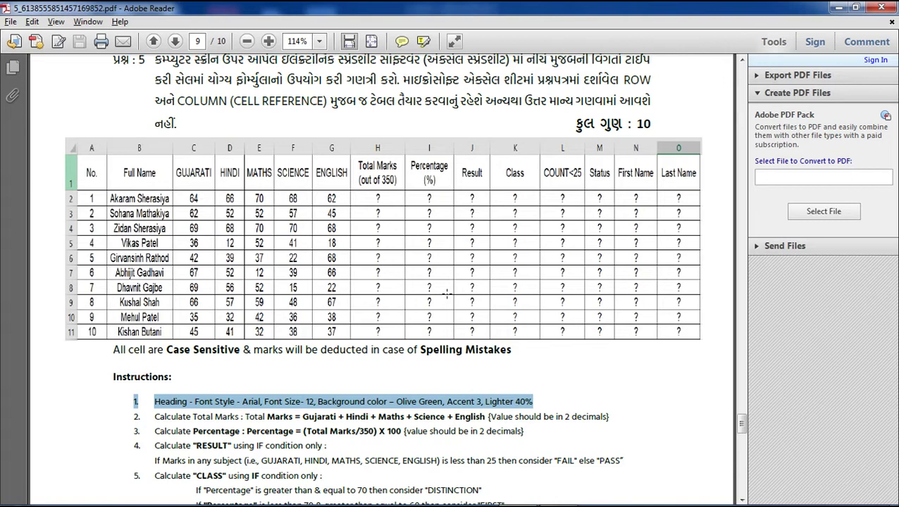
{"action": "key", "text": "alt+Tab"}
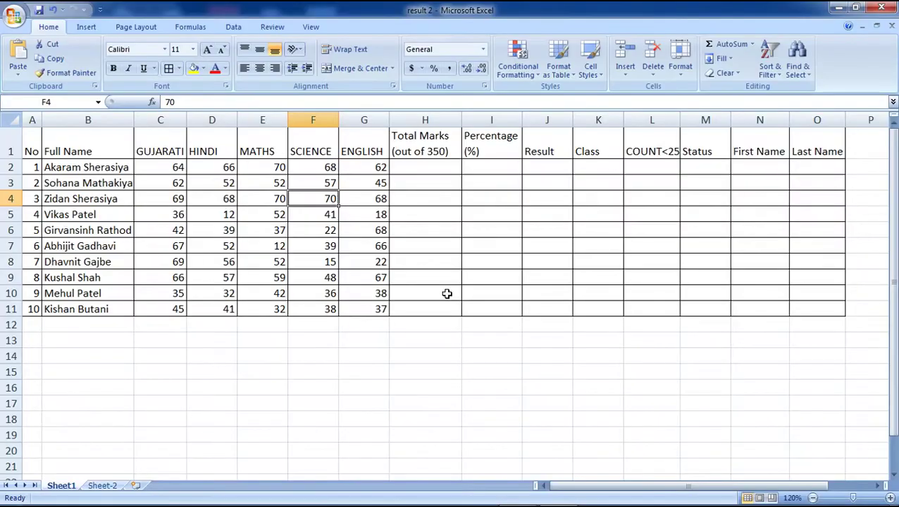
- Set the header row A1:O1 to Arial, size 12
{"action": "left_click", "coordinate": [815, 151]}
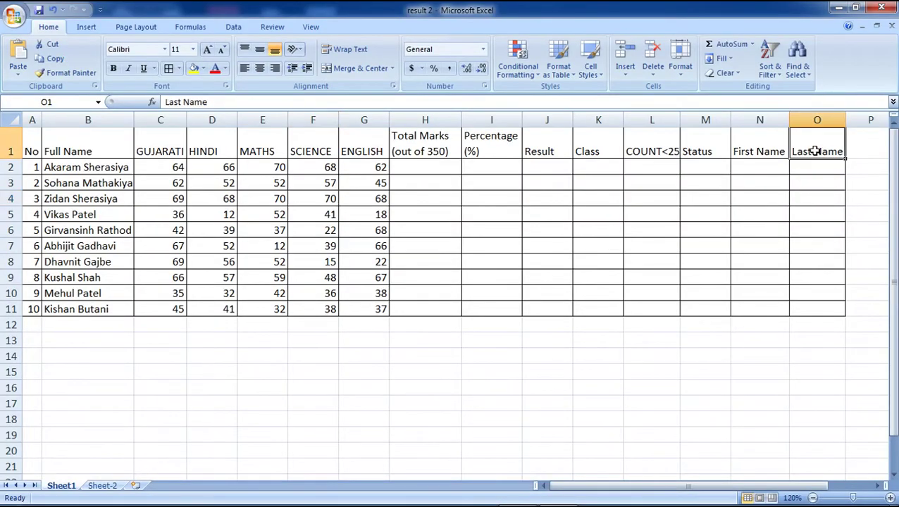
{"action": "key", "text": "ctrl+shift+Left"}
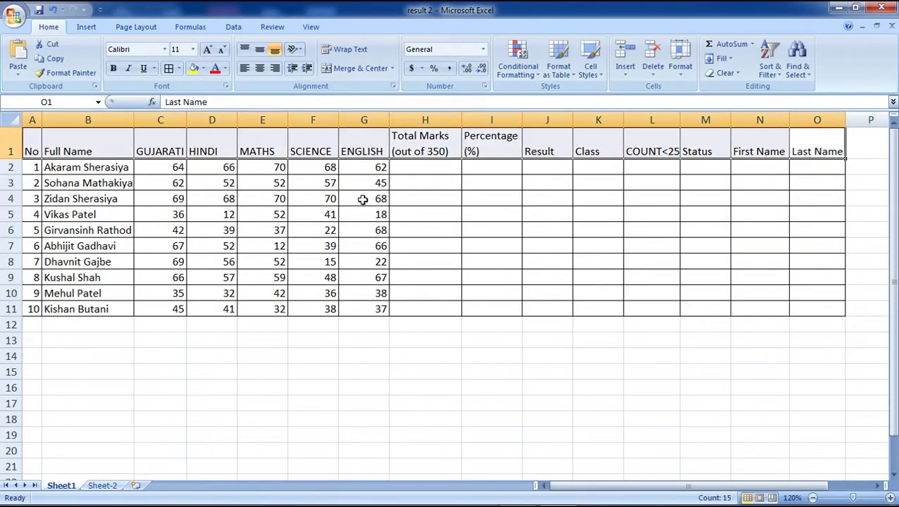
{"action": "left_click", "coordinate": [164, 50]}
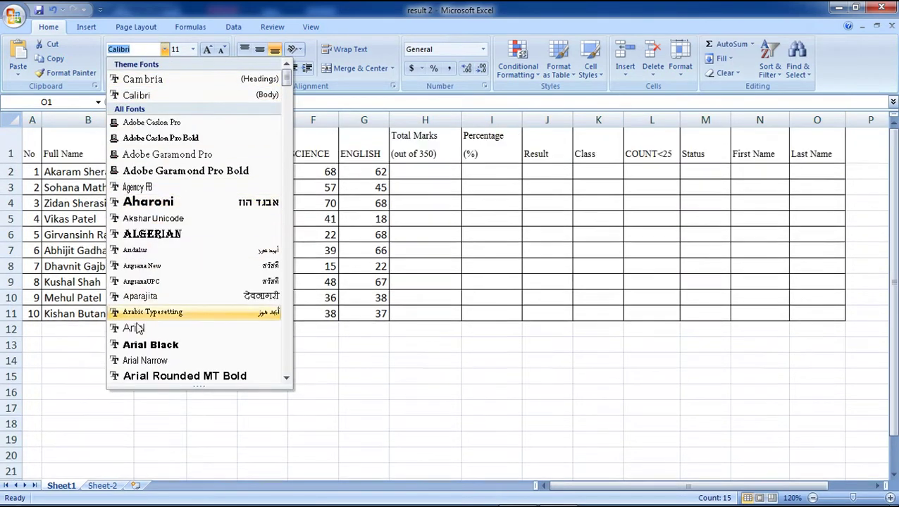
{"action": "left_click", "coordinate": [133, 329]}
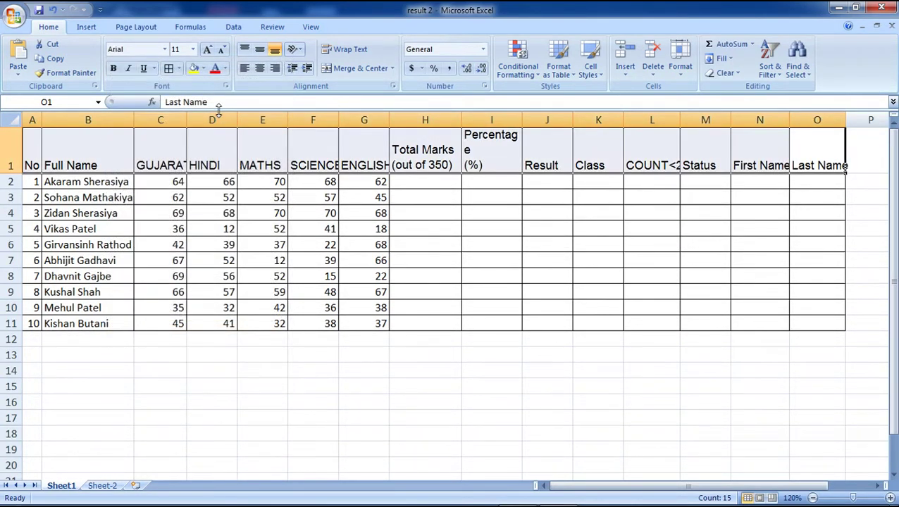
{"action": "left_click", "coordinate": [182, 51]}
{"action": "type", "text": "12"}
{"action": "key", "text": "Return"}
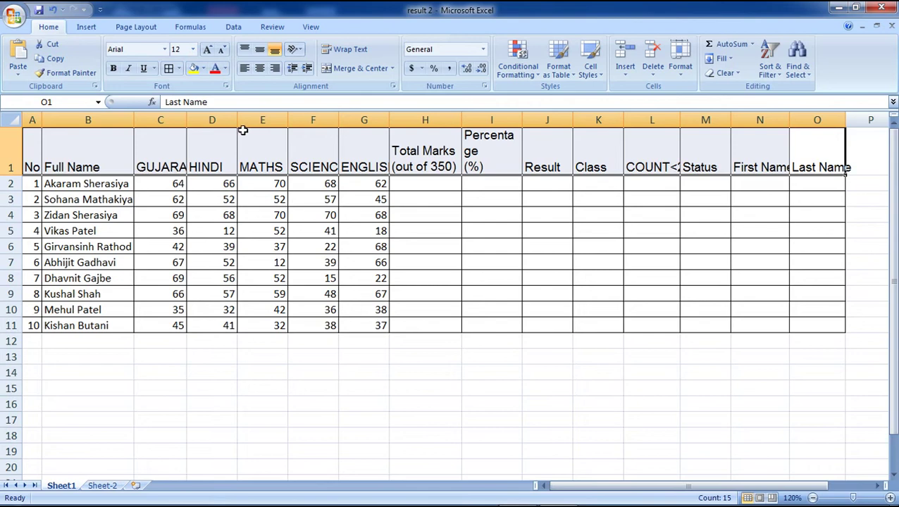
- Fill the header row with Olive Green, Accent 3, Lighter 40%
{"action": "key", "text": "alt+Tab"}
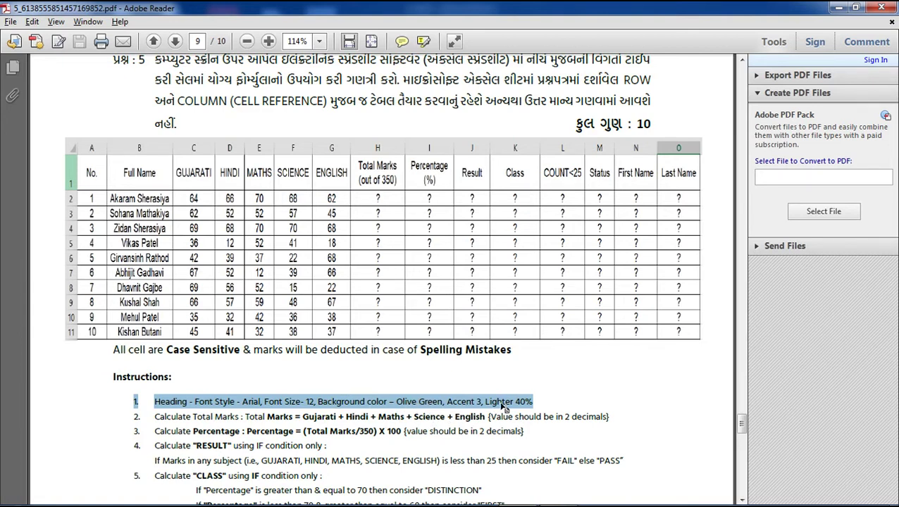
{"action": "key", "text": "alt+Tab"}
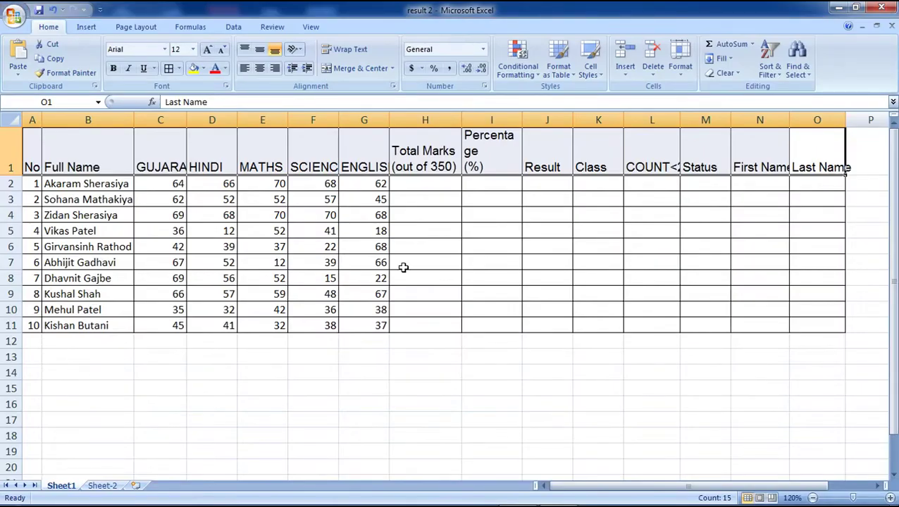
{"action": "left_click", "coordinate": [203, 68]}
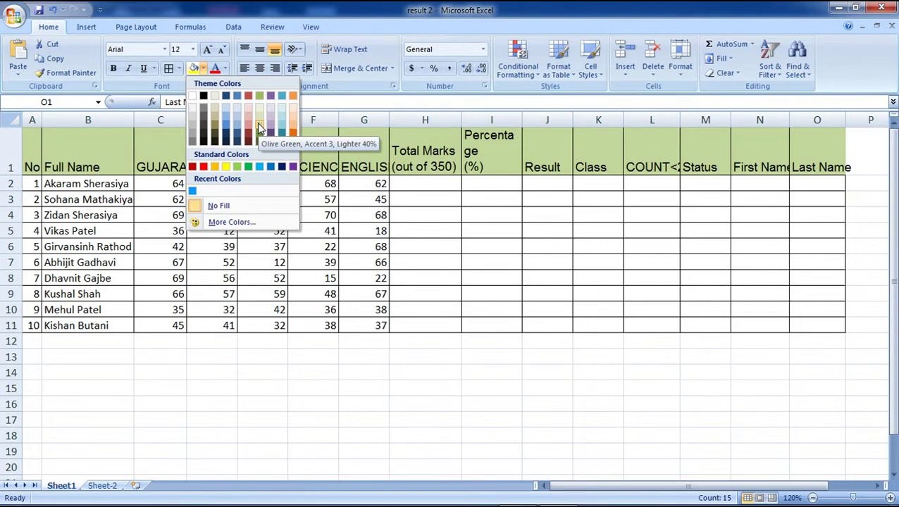
{"action": "left_click", "coordinate": [259, 124]}
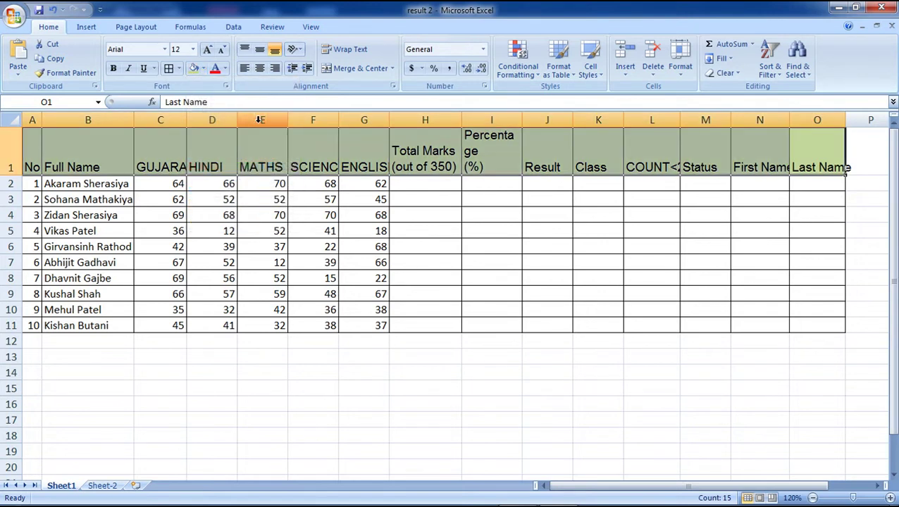
{"action": "left_click", "coordinate": [363, 283]}
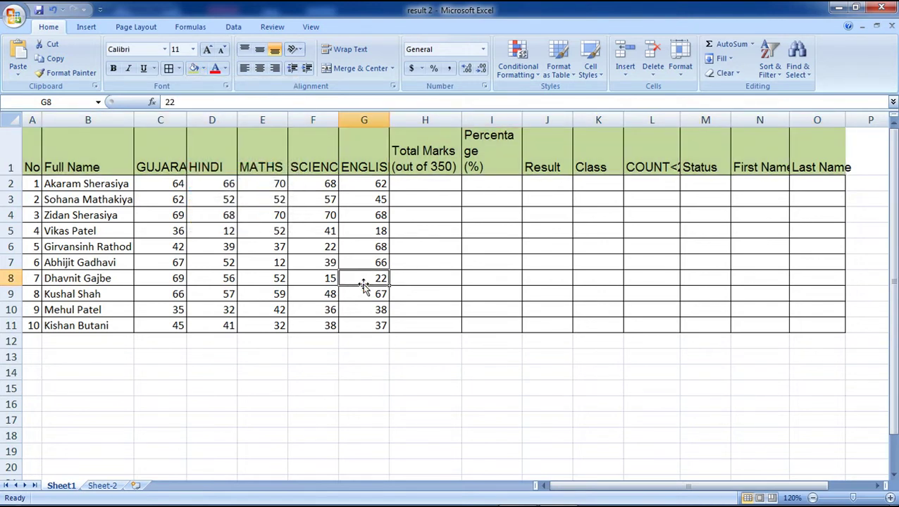
{"action": "key", "text": "alt+Tab"}
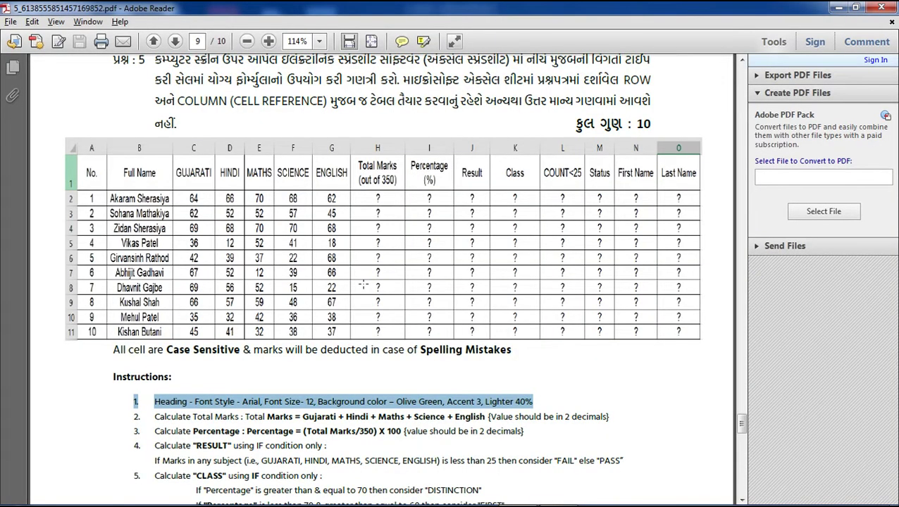
- Fit columns O, N, L and I to their Last Name, First Name, COUNT<25 and Percentage (%) headings
{"action": "key", "text": "alt+Tab"}
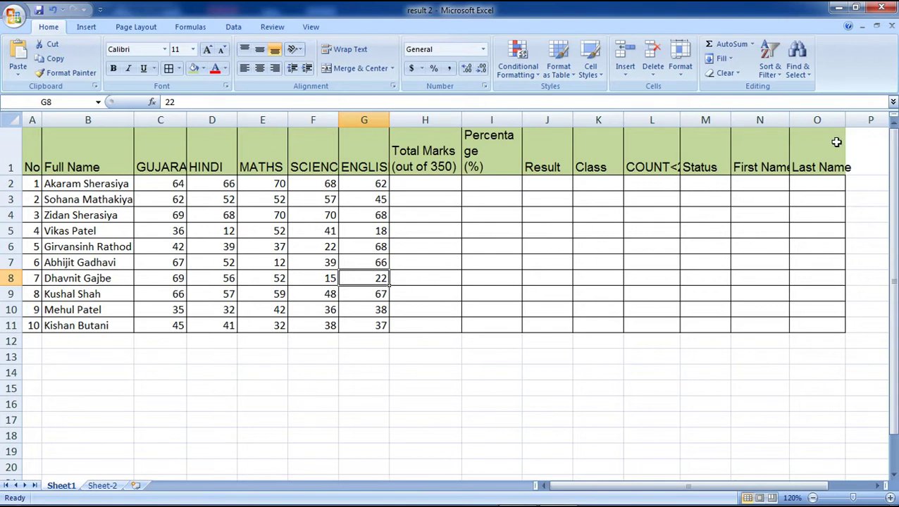
{"action": "left_click_drag", "start_coordinate": [845, 120], "coordinate": [856, 120]}
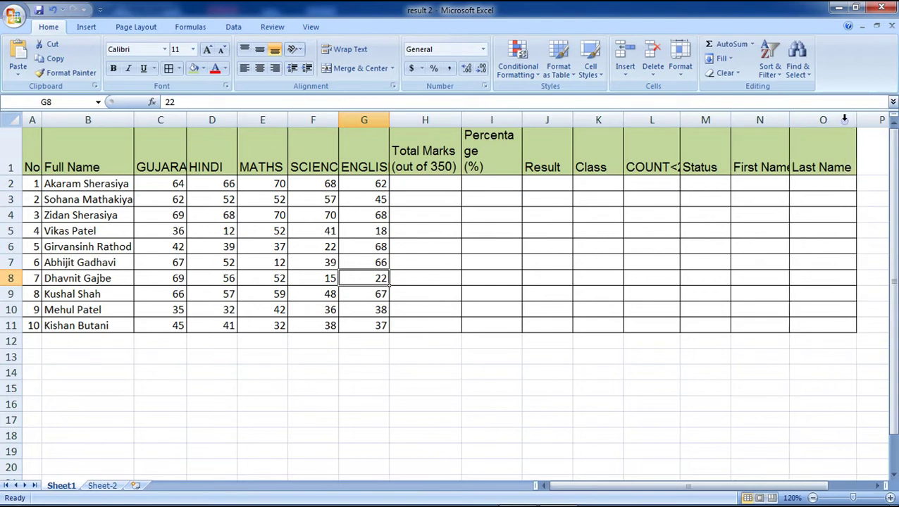
{"action": "double_click", "coordinate": [789, 118]}
{"action": "double_click", "coordinate": [679, 120]}
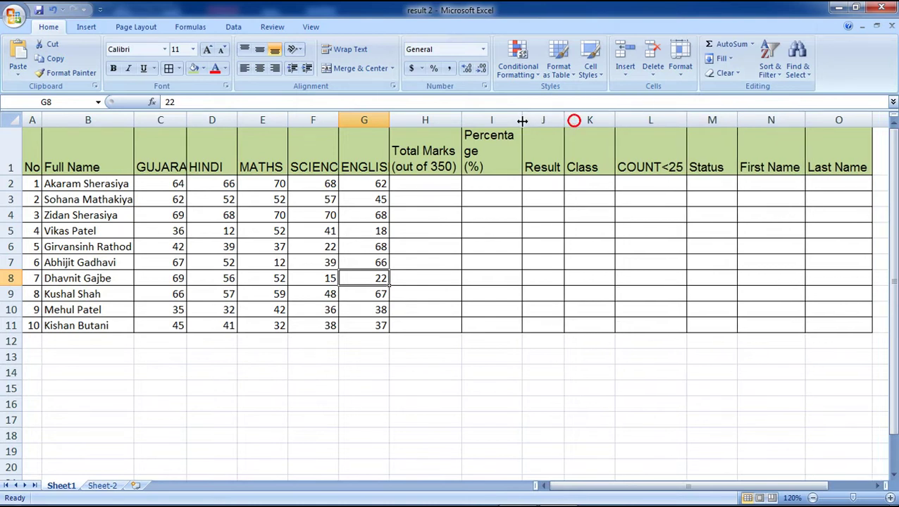
{"action": "left_click_drag", "start_coordinate": [522, 120], "coordinate": [518, 119]}
{"action": "key", "text": "alt+Tab"}
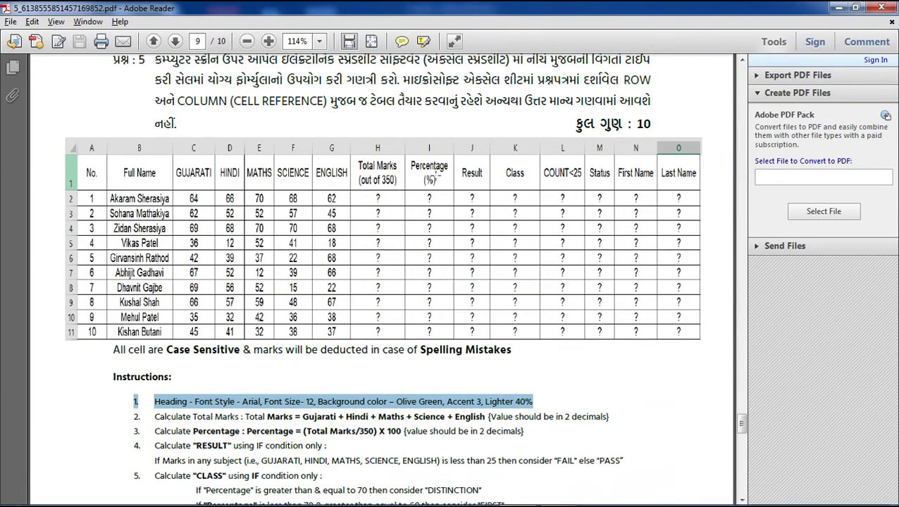
{"action": "key", "text": "alt+Tab"}
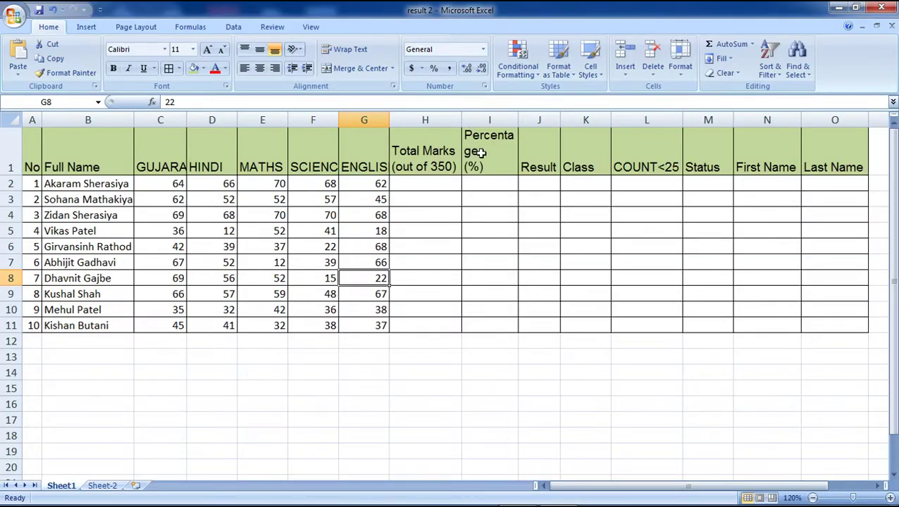
{"action": "left_click_drag", "start_coordinate": [517, 121], "coordinate": [530, 120]}
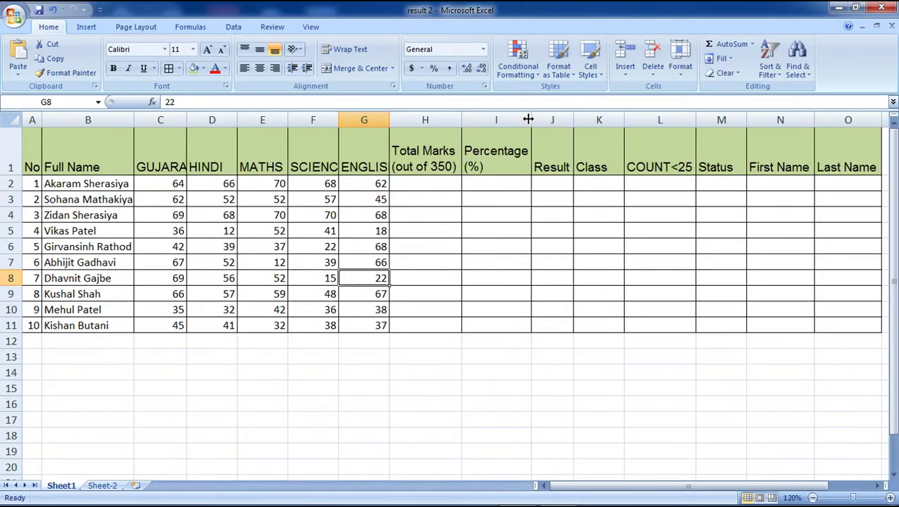
- Center the text across table rows 1 to 11
{"action": "left_click_drag", "start_coordinate": [8, 141], "coordinate": [10, 326]}
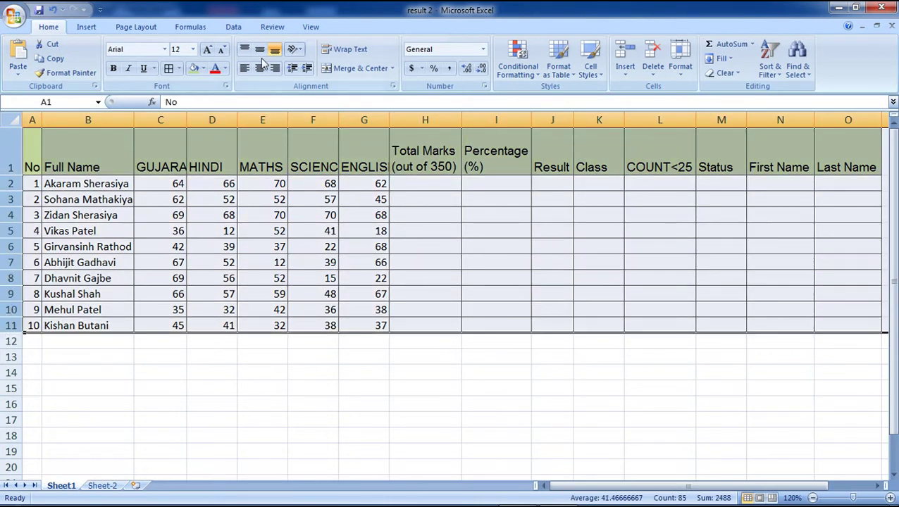
{"action": "left_click", "coordinate": [259, 68]}
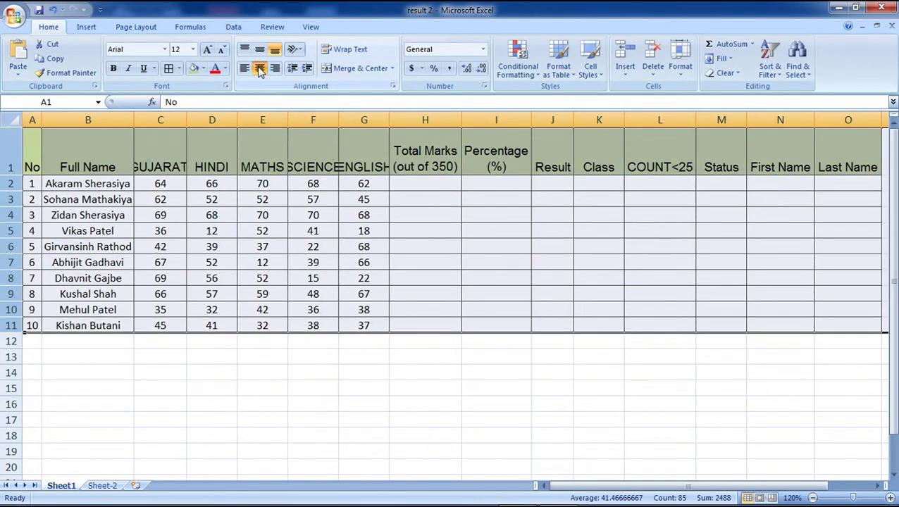
{"action": "left_click", "coordinate": [416, 185]}
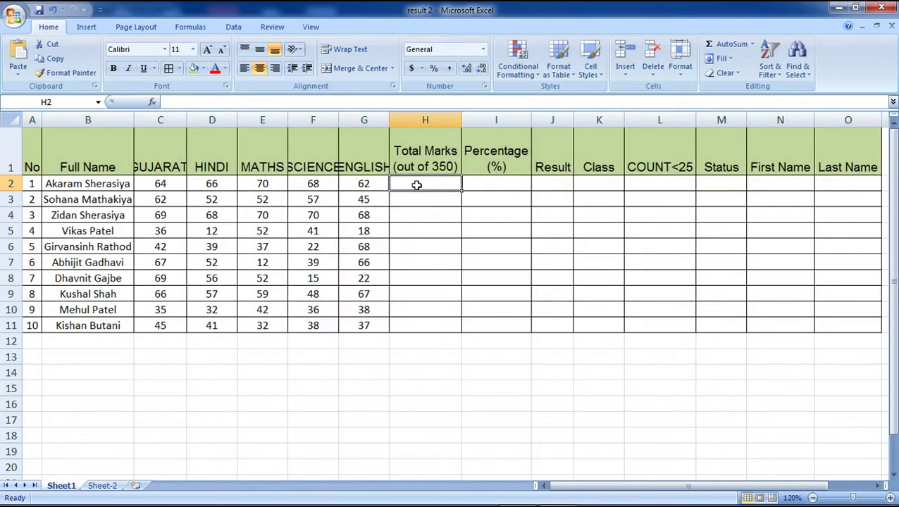
{"action": "key", "text": "alt+Tab"}
{"action": "key", "text": "alt+Tab"}
- Vertically centre the heading row text with Middle Align
{"action": "left_click", "coordinate": [7, 148]}
{"action": "left_click", "coordinate": [260, 54]}
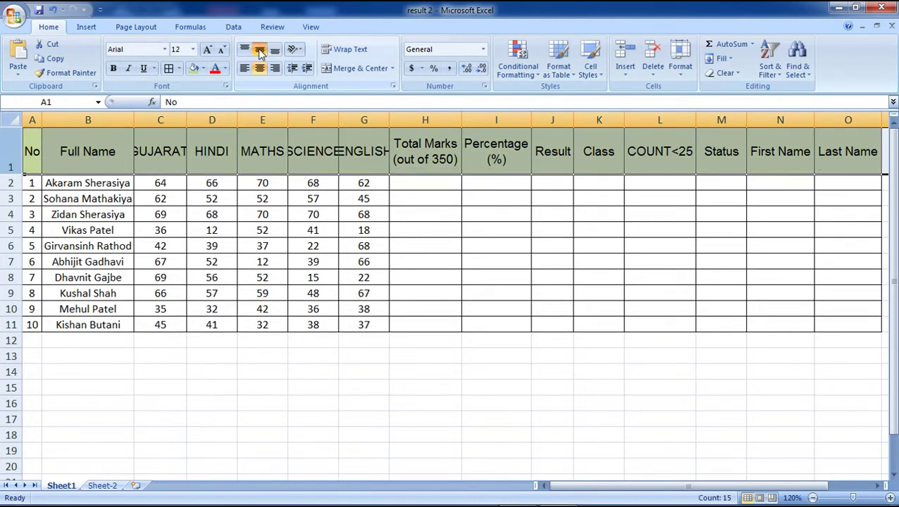
{"action": "key", "text": "alt+Tab"}
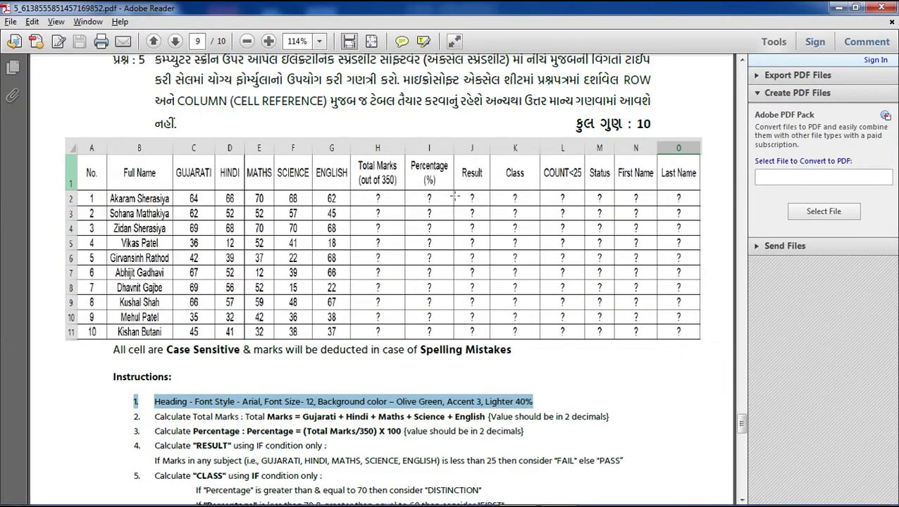
{"action": "key", "text": "alt+Tab"}
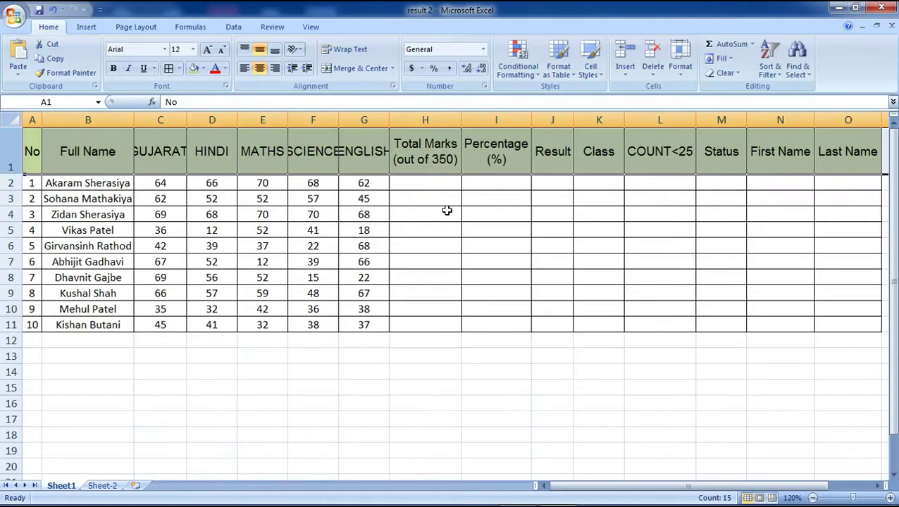
{"action": "left_click", "coordinate": [408, 182]}
{"action": "key", "text": "alt+Tab"}
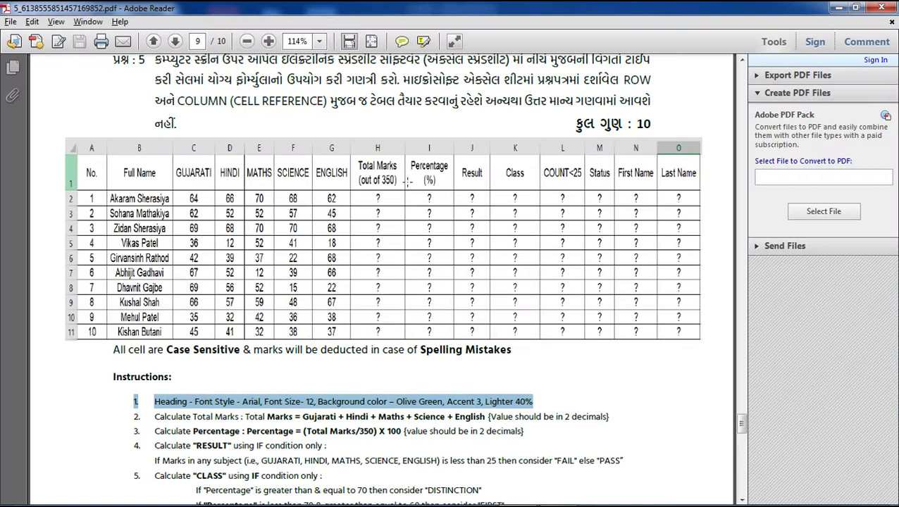
- Highlight instruction 2: Total Marks = Gujarati + Hindi + Maths + Science + English, to 2 decimals
{"action": "left_click_drag", "start_coordinate": [134, 415], "coordinate": [606, 416]}
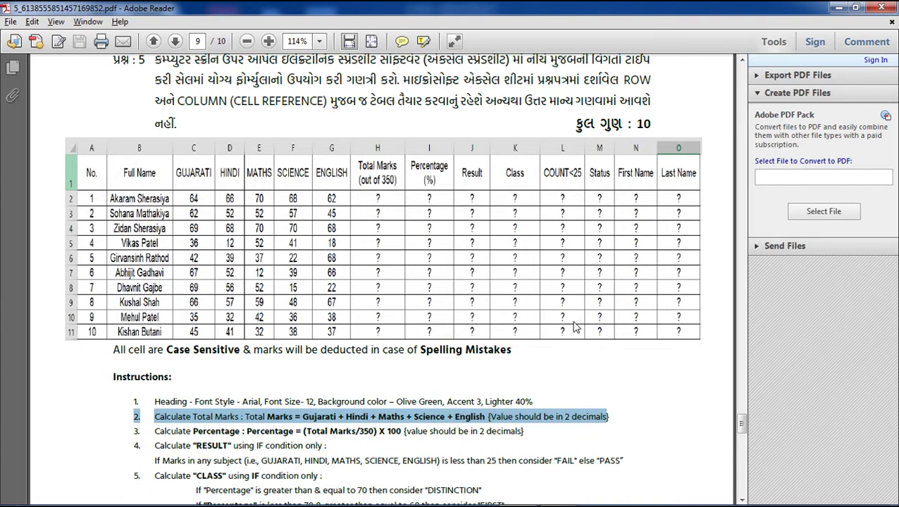
{"action": "key", "text": "alt+Tab"}
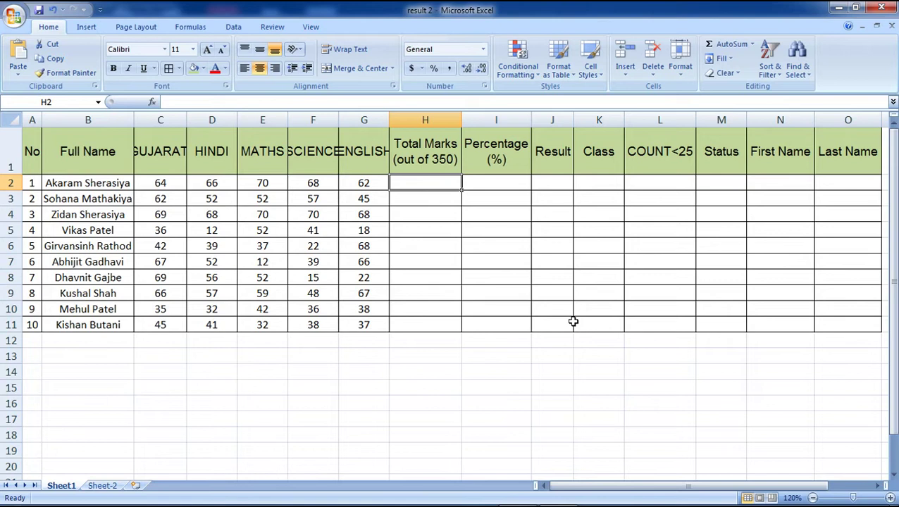
- Autofit the GUJARATI, SCIENCE and ENGLISH columns, widen Full Name column B, and zoom to 110%
{"action": "double_click", "coordinate": [186, 120]}
{"action": "left_click", "coordinate": [176, 185]}
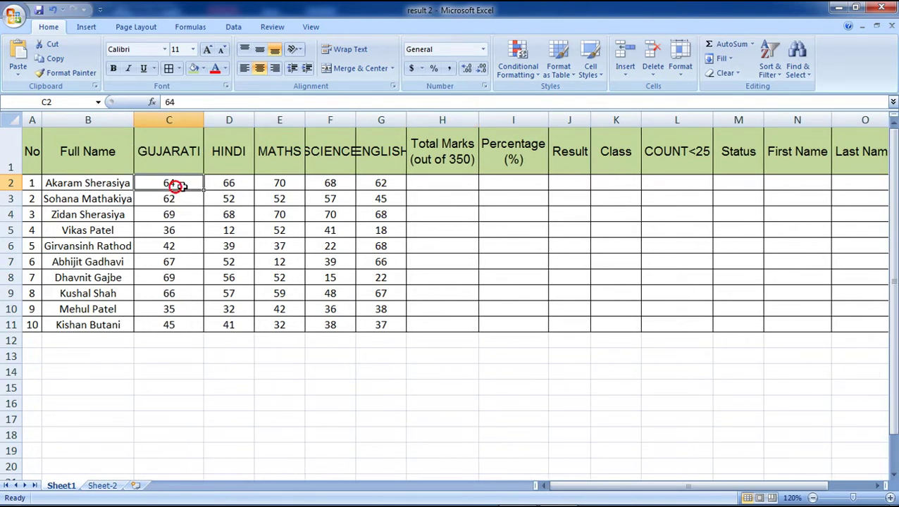
{"action": "double_click", "coordinate": [358, 120]}
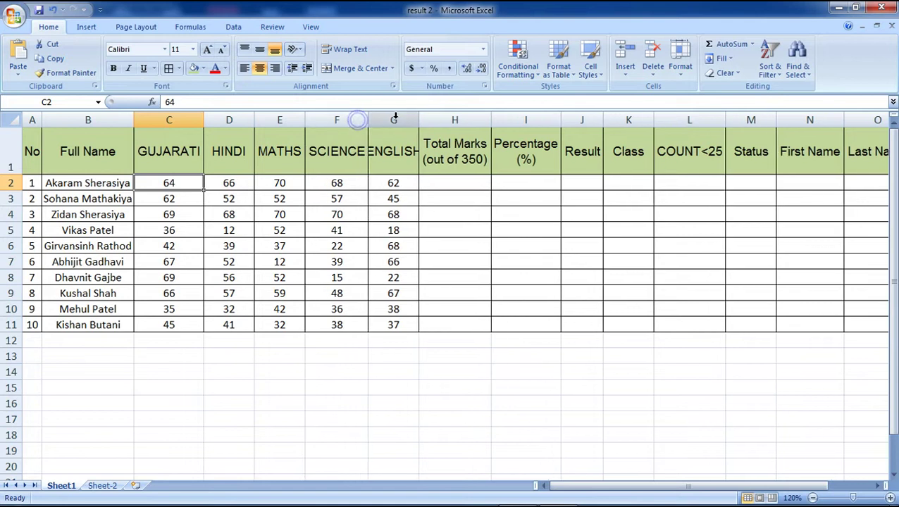
{"action": "double_click", "coordinate": [418, 120]}
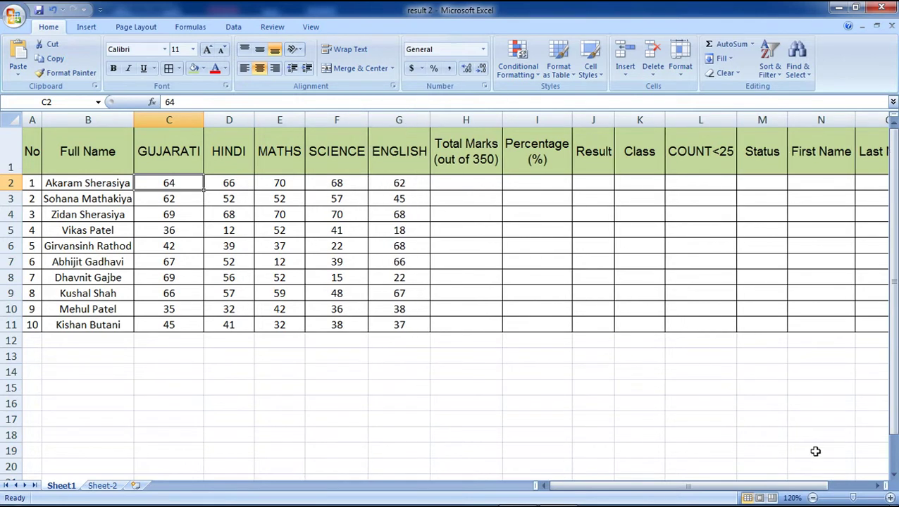
{"action": "left_click", "coordinate": [812, 498]}
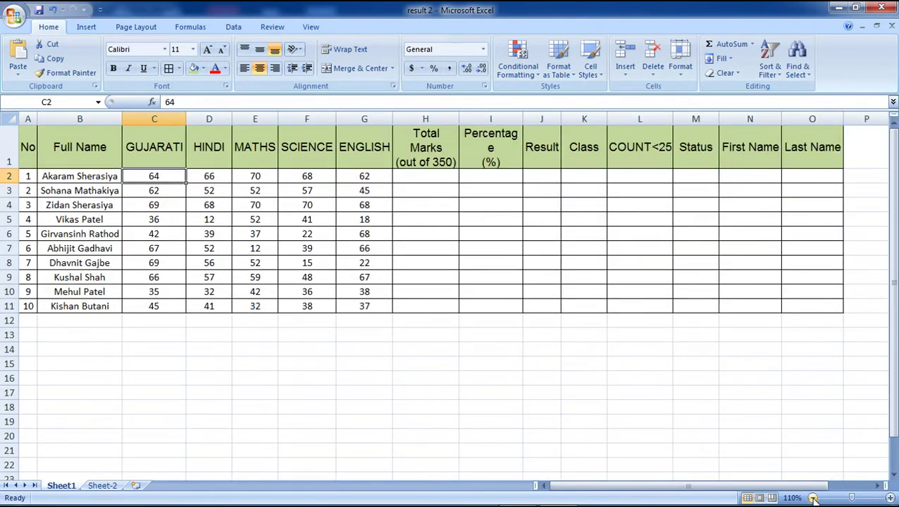
{"action": "double_click", "coordinate": [391, 119]}
{"action": "double_click", "coordinate": [336, 118]}
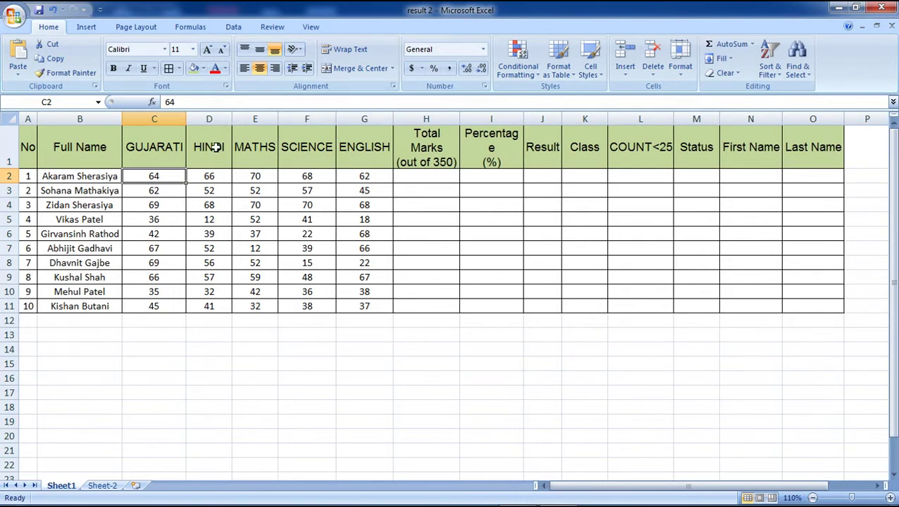
{"action": "left_click_drag", "start_coordinate": [122, 118], "coordinate": [126, 119]}
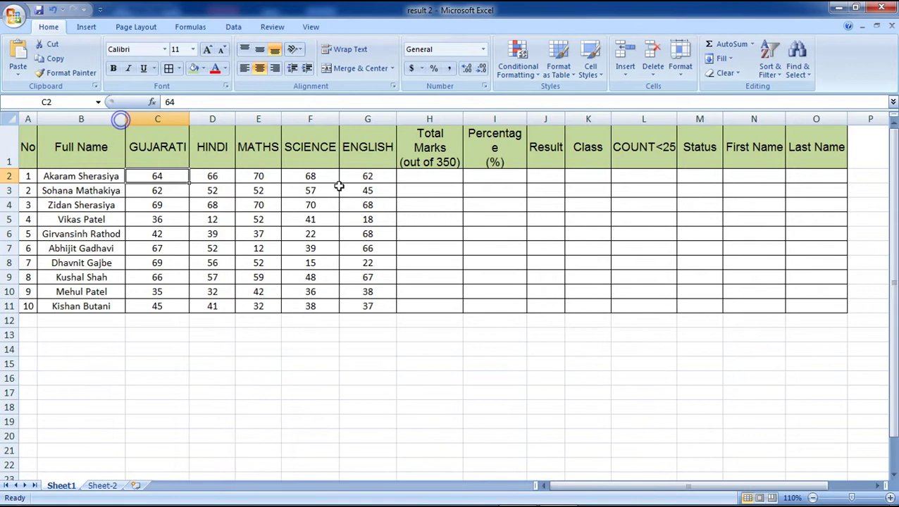
{"action": "left_click", "coordinate": [409, 176]}
{"action": "left_click_drag", "start_coordinate": [158, 176], "coordinate": [360, 177]}
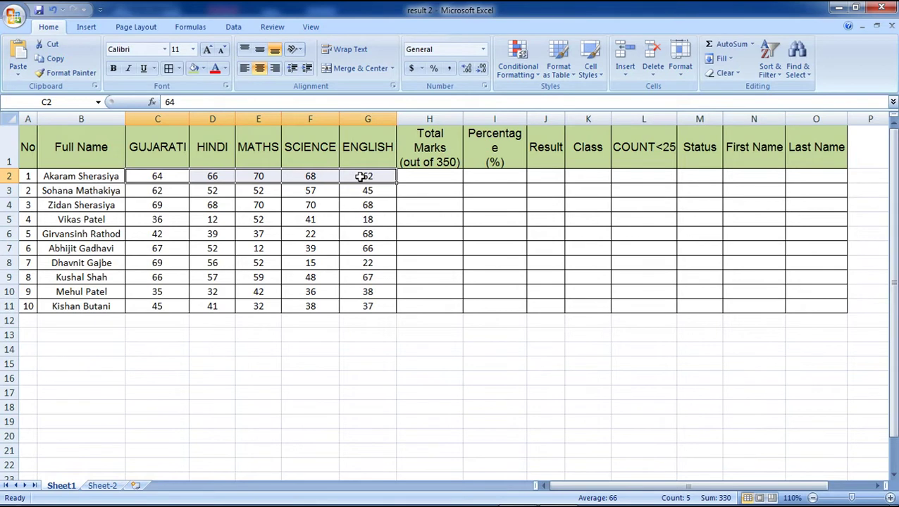
- Fill H2:H11 with AutoSum totals of each student's five subject marks
{"action": "left_click", "coordinate": [729, 49]}
{"action": "left_click", "coordinate": [428, 177]}
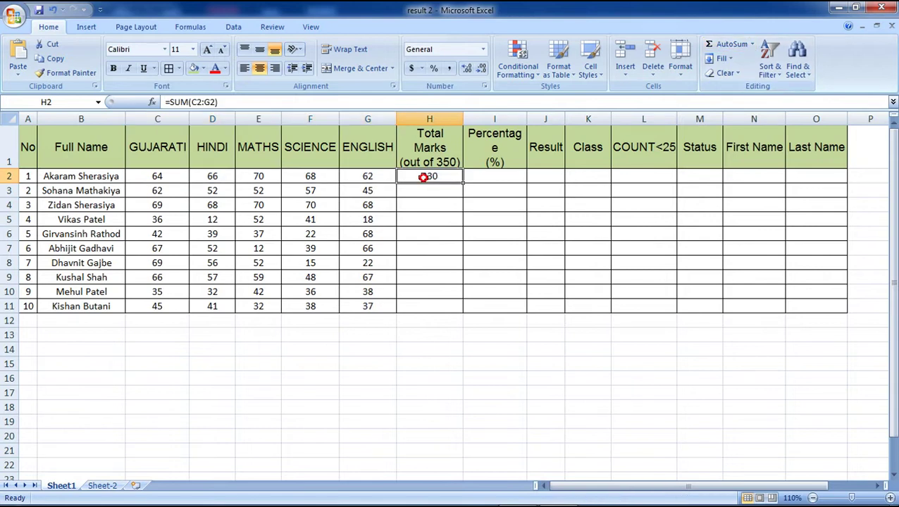
{"action": "double_click", "coordinate": [463, 184]}
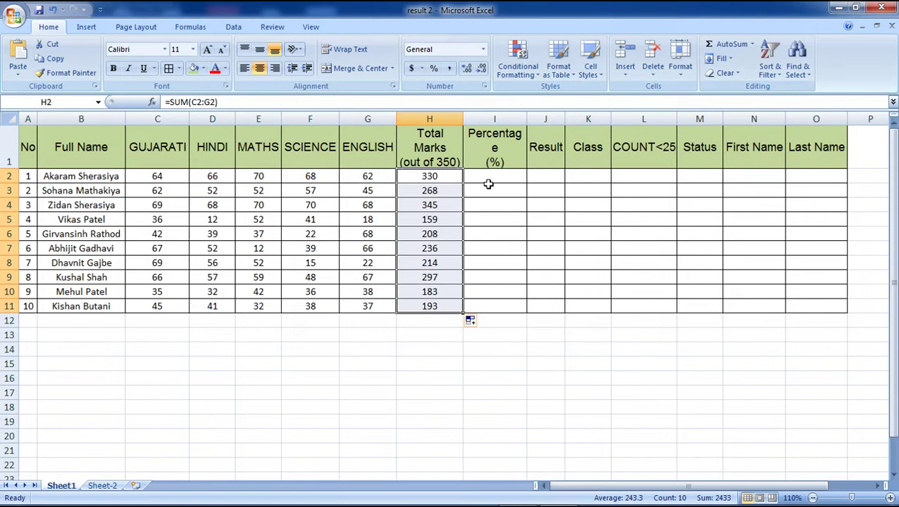
{"action": "left_click", "coordinate": [486, 181]}
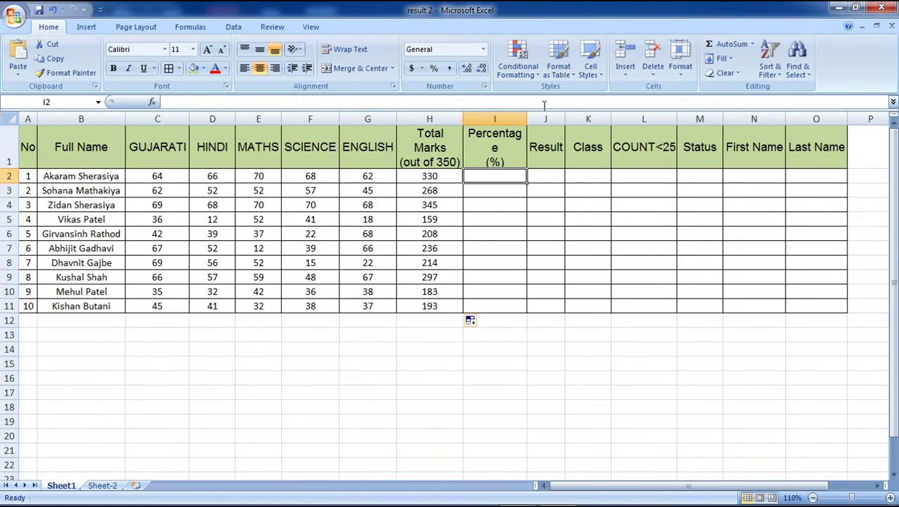
- Widen columns I, L and N so the Percentage (%) and other headings fit
{"action": "left_click_drag", "start_coordinate": [527, 119], "coordinate": [575, 119]}
{"action": "left_click_drag", "start_coordinate": [687, 119], "coordinate": [691, 119]}
{"action": "left_click_drag", "start_coordinate": [799, 119], "coordinate": [801, 118]}
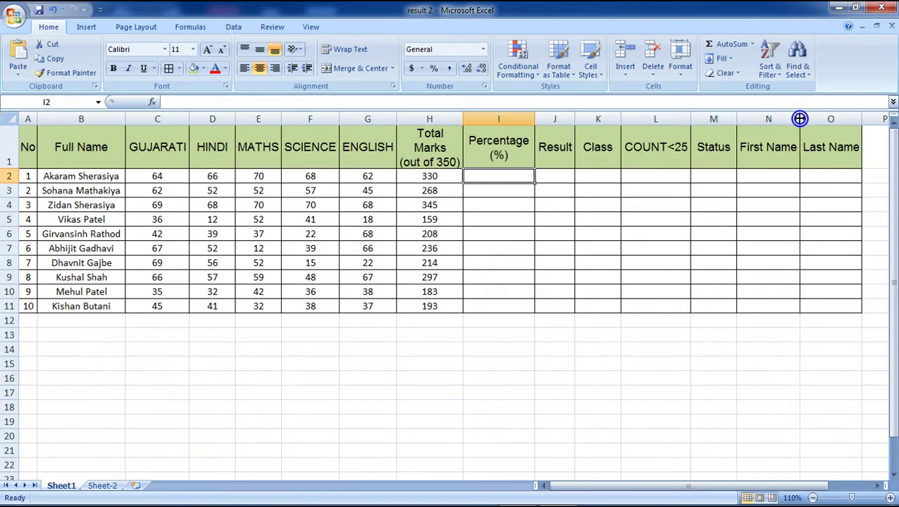
{"action": "left_click", "coordinate": [421, 174]}
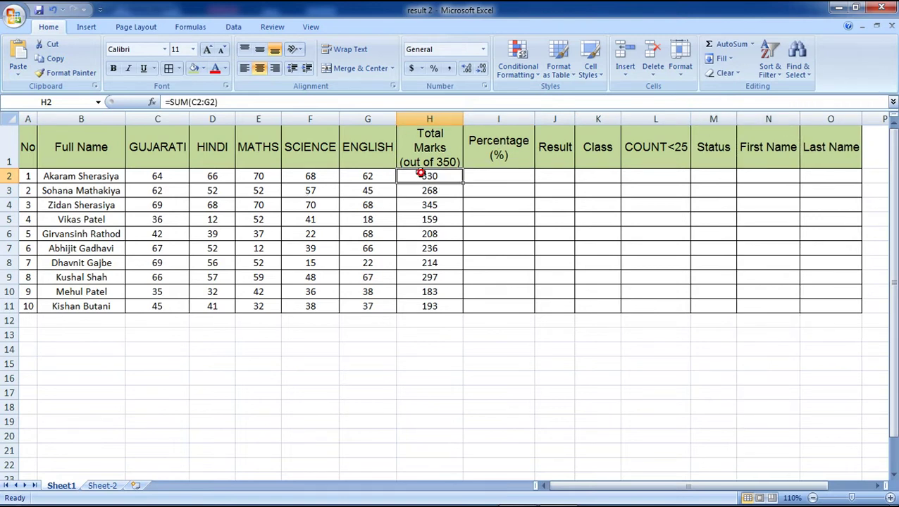
{"action": "left_click", "coordinate": [484, 179]}
{"action": "key", "text": "alt+Tab"}
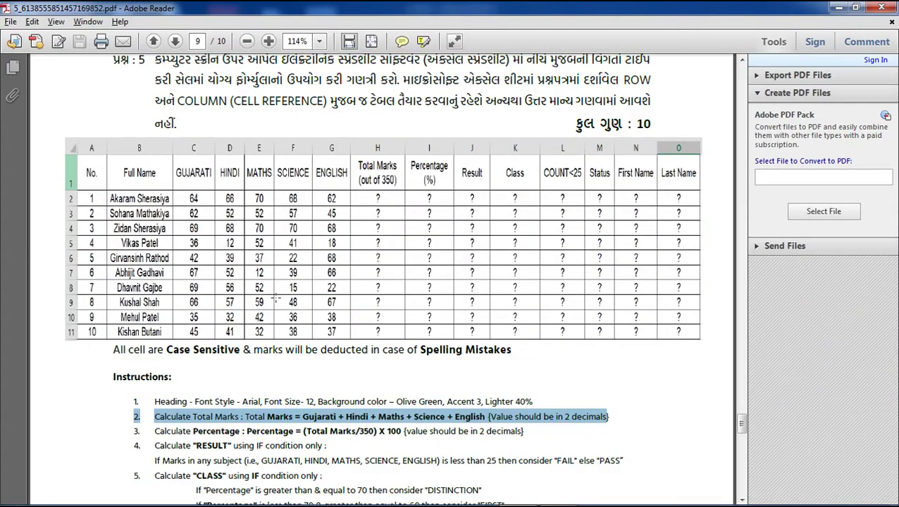
- Highlight instruction 3: Percentage = (Total Marks/350) × 100, to two decimals
{"action": "mouse_move", "coordinate": [133, 431]}
{"action": "left_mouse_down"}
{"action": "mouse_move", "coordinate": [532, 428]}
{"action": "mouse_move", "coordinate": [530, 436]}
{"action": "left_mouse_up"}
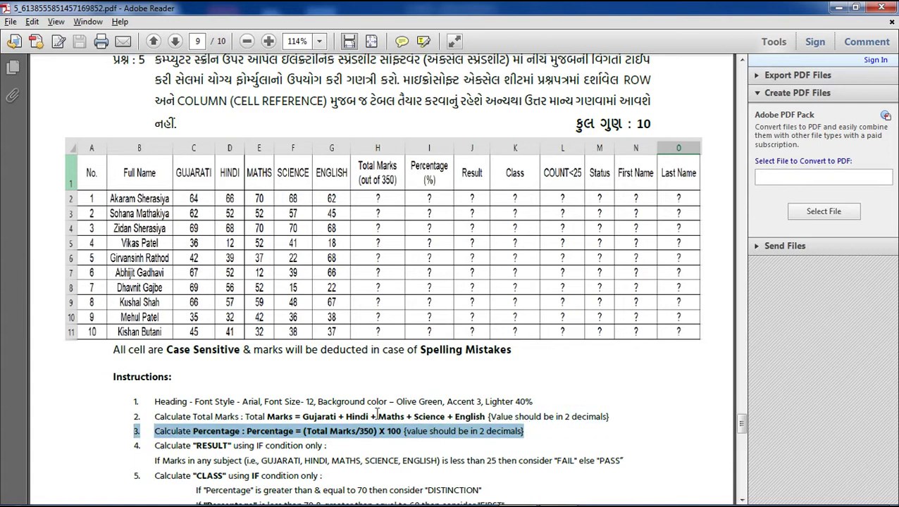
{"action": "key", "text": "alt+Tab"}
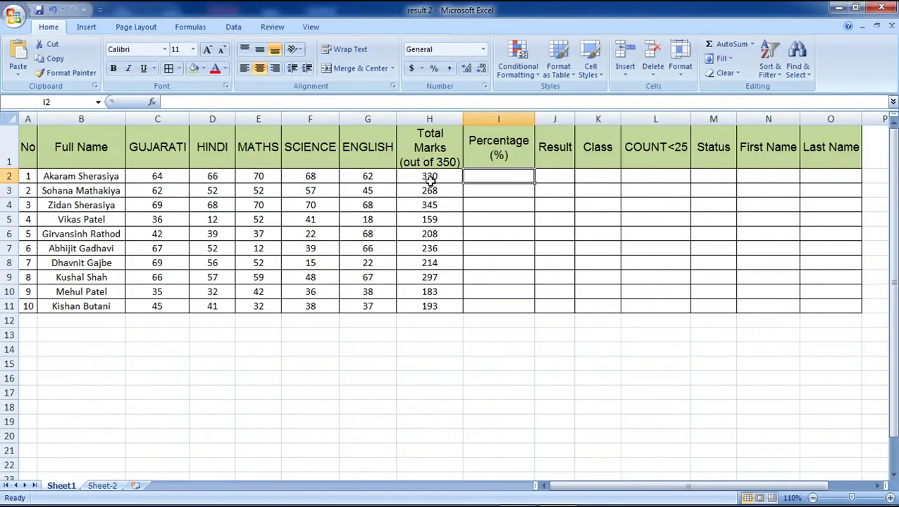
- Increase the Total Marks H2:H11 to two decimal places, e.g. 330.00
{"action": "left_click_drag", "start_coordinate": [430, 177], "coordinate": [430, 304]}
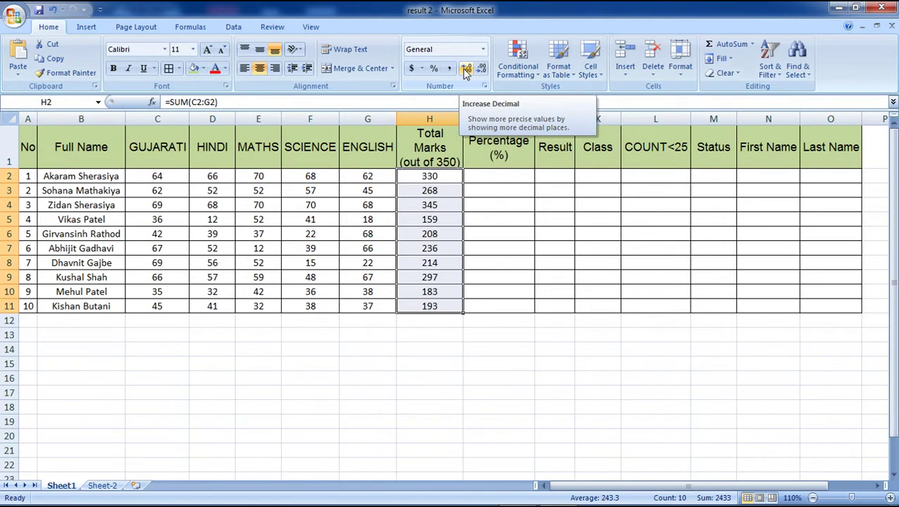
{"action": "left_click", "coordinate": [466, 71]}
{"action": "left_click", "coordinate": [465, 71]}
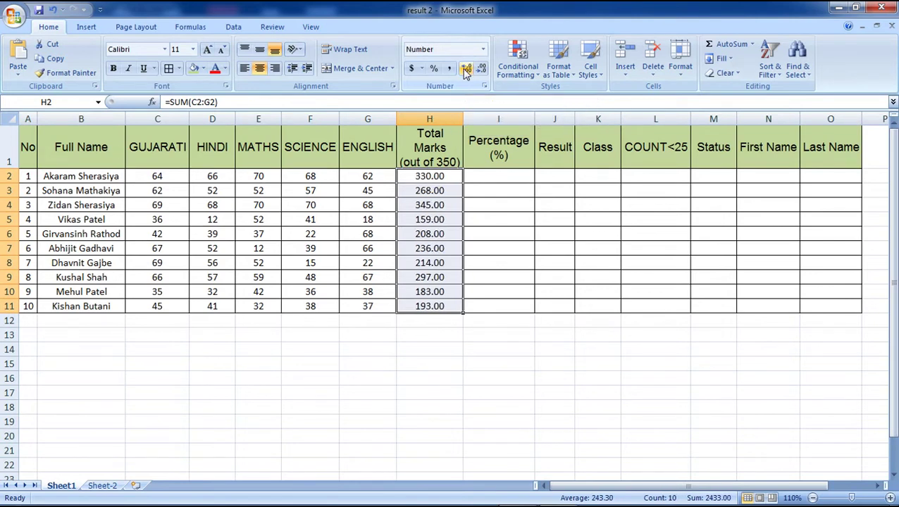
{"action": "left_click", "coordinate": [485, 176]}
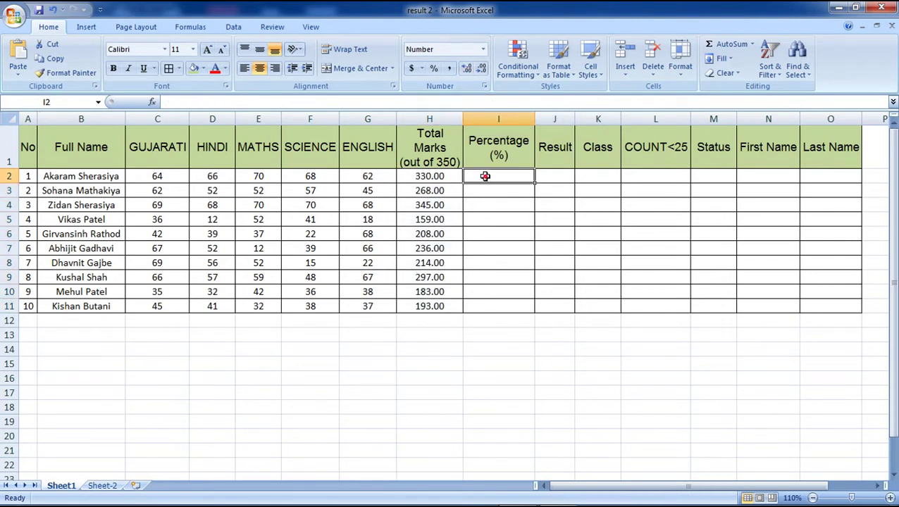
{"action": "key", "text": "alt+Tab"}
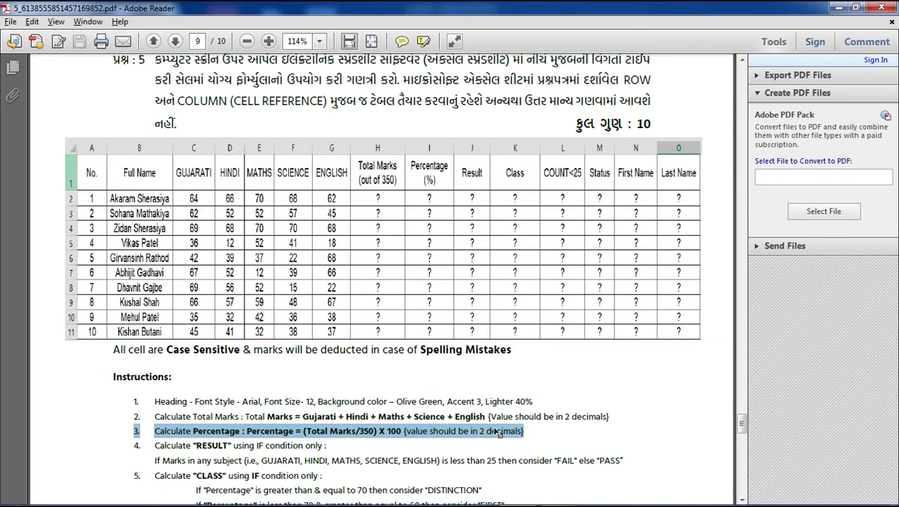
{"action": "key", "text": "alt+Tab"}
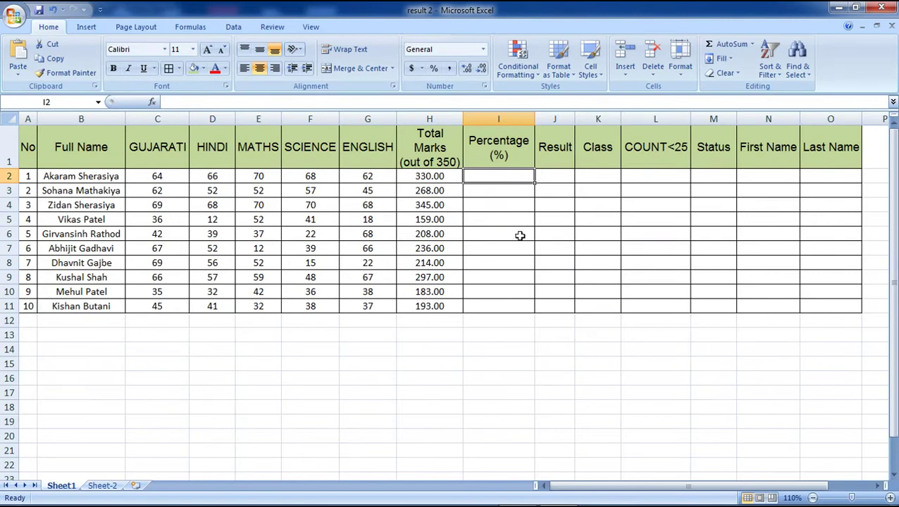
- Enter =H2/350*100 in I2 and fill it down to I11
{"action": "type", "text": "="}
{"action": "left_click", "coordinate": [445, 180]}
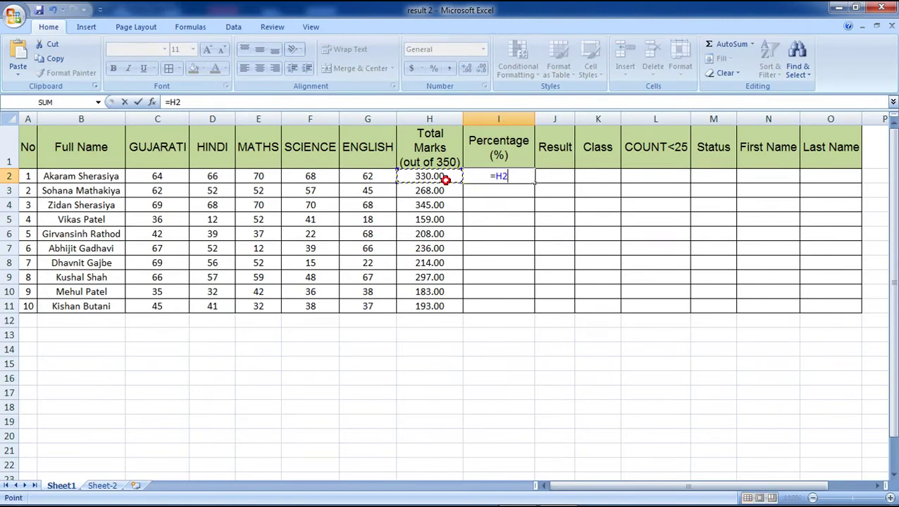
{"action": "type", "text": "/350*100"}
{"action": "key", "text": "Return"}
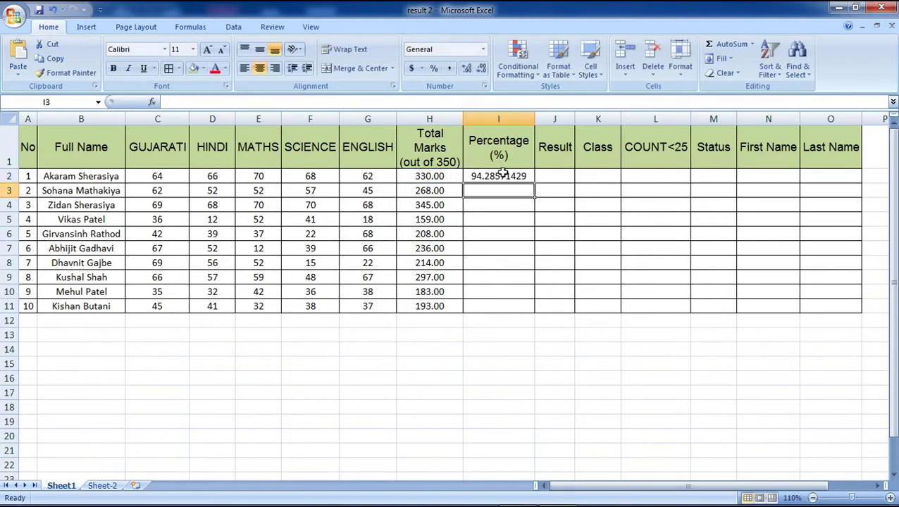
{"action": "left_click", "coordinate": [499, 176]}
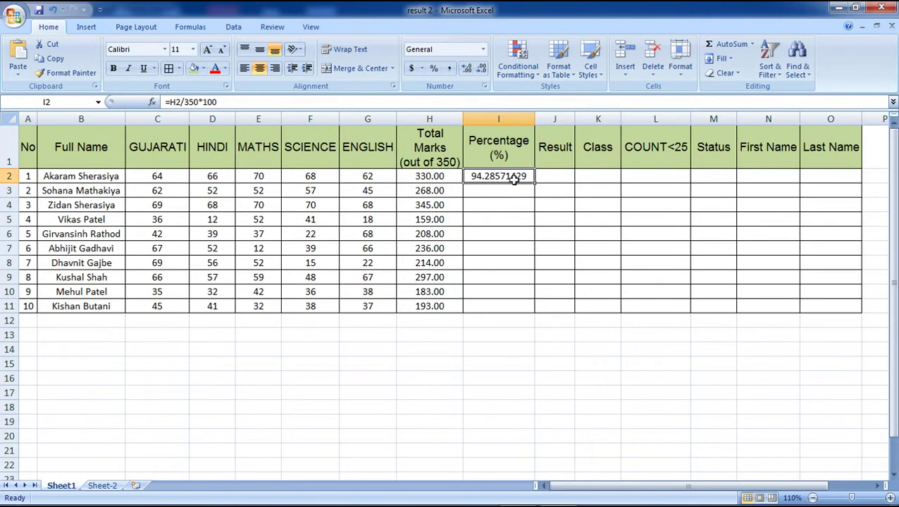
{"action": "double_click", "coordinate": [534, 183]}
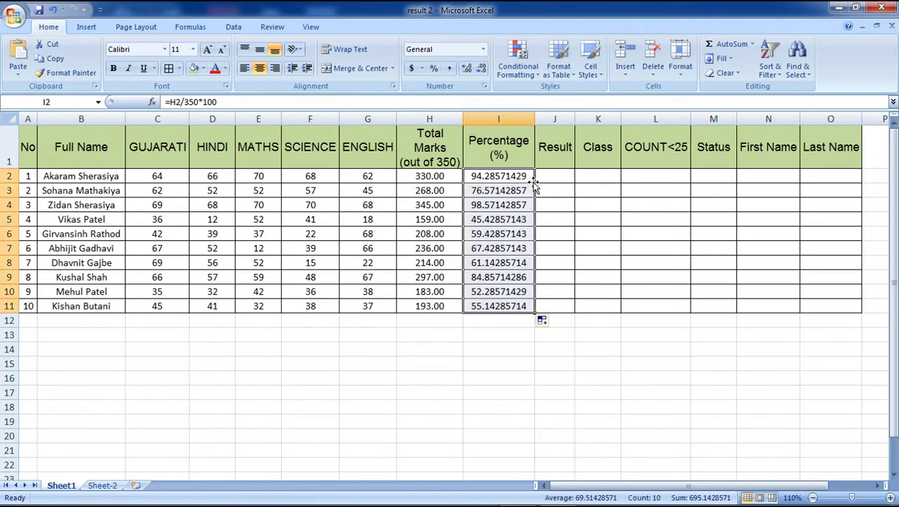
{"action": "left_click", "coordinate": [486, 177]}
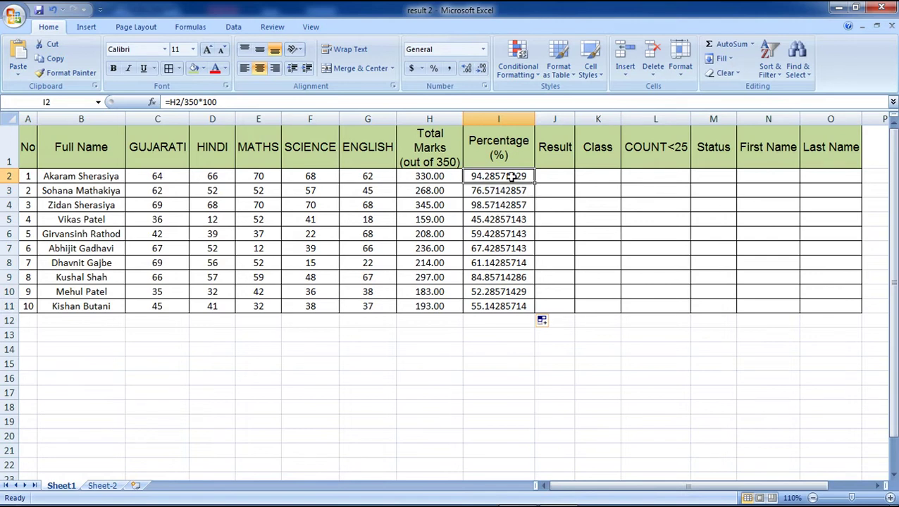
- Reduce the percentages in I2:I11 to two decimal places, e.g. 94.29
{"action": "left_click_drag", "start_coordinate": [509, 176], "coordinate": [518, 306]}
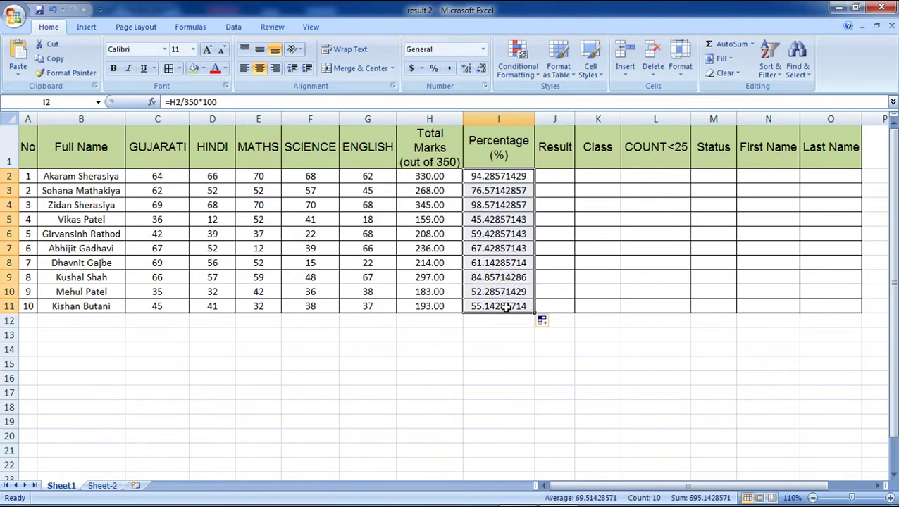
{"action": "left_click", "coordinate": [482, 71]}
{"action": "left_click", "coordinate": [482, 70]}
{"action": "left_click", "coordinate": [482, 70]}
{"action": "left_click", "coordinate": [482, 70]}
{"action": "left_click", "coordinate": [482, 70]}
{"action": "left_click", "coordinate": [482, 70]}
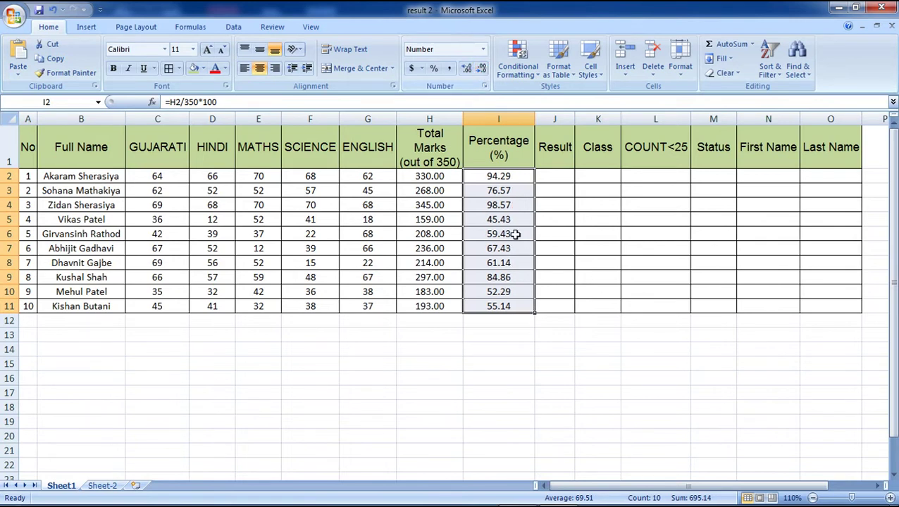
{"action": "left_click", "coordinate": [515, 181]}
{"action": "key", "text": "alt+Tab"}
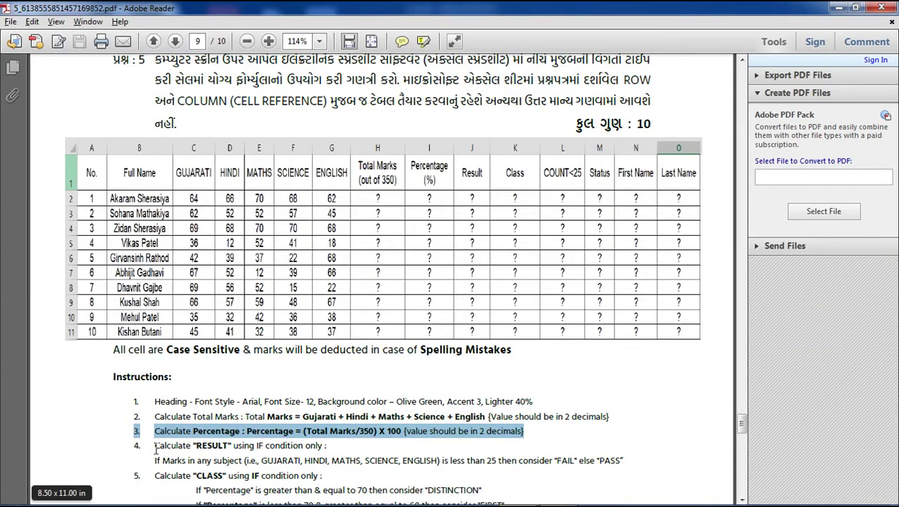
{"action": "left_click_drag", "start_coordinate": [134, 445], "coordinate": [319, 451]}
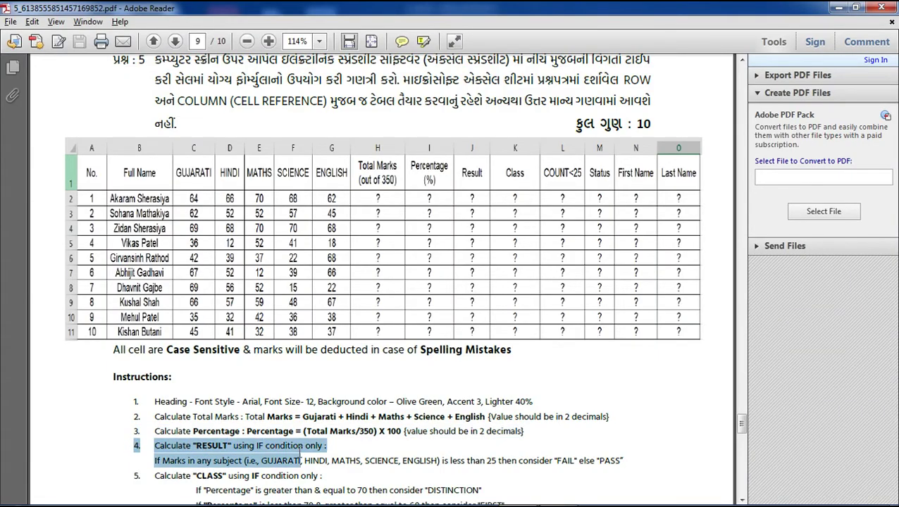
{"action": "left_click_drag", "start_coordinate": [316, 451], "coordinate": [331, 448]}
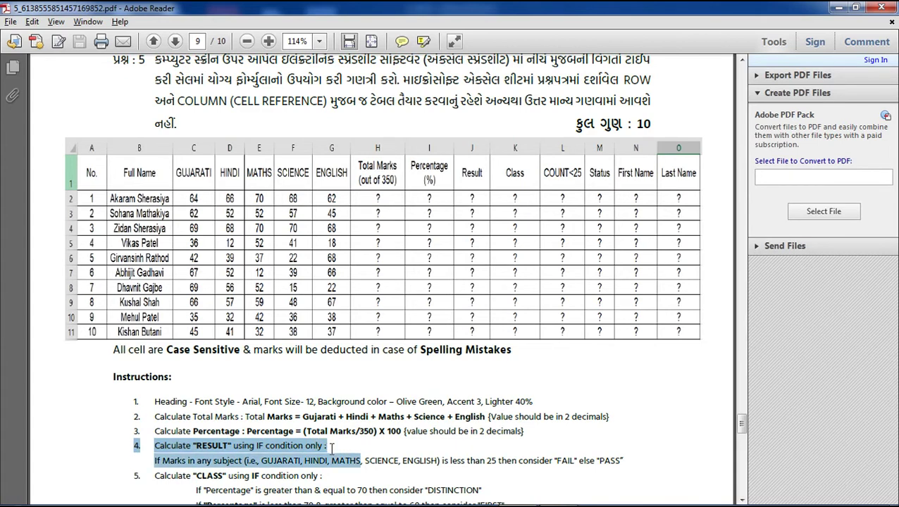
{"action": "left_click", "coordinate": [332, 449]}
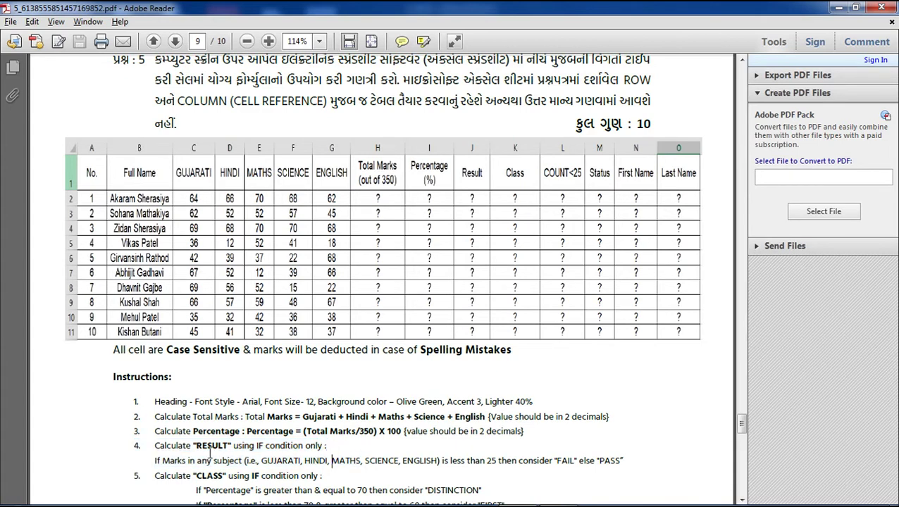
{"action": "key", "text": "alt+Tab"}
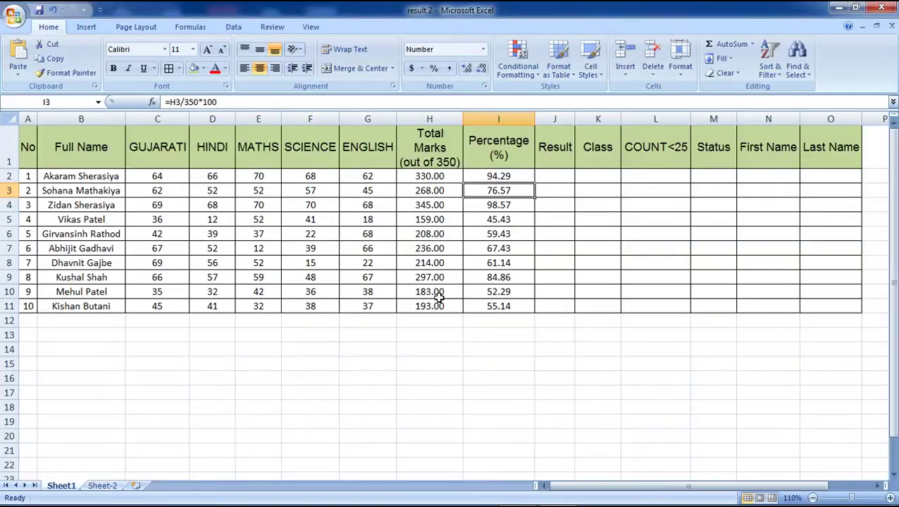
{"action": "left_click", "coordinate": [553, 120]}
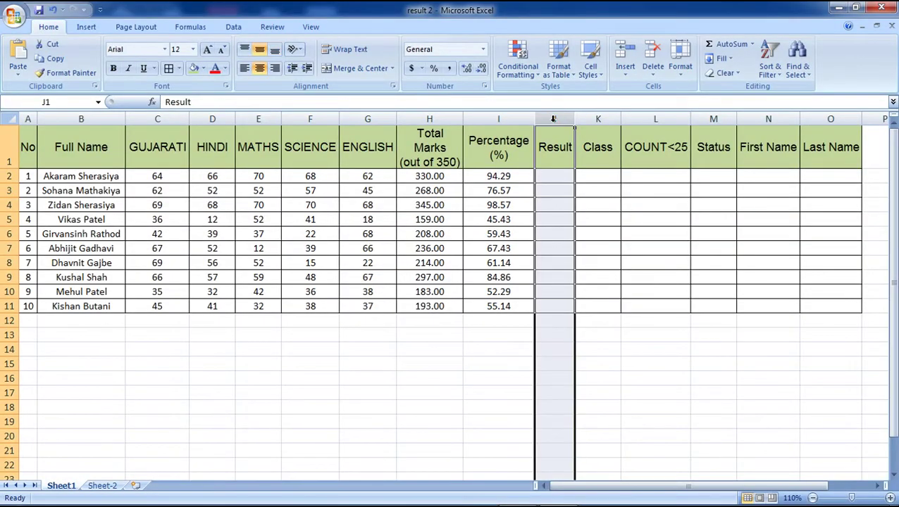
{"action": "key", "text": "alt+Tab"}
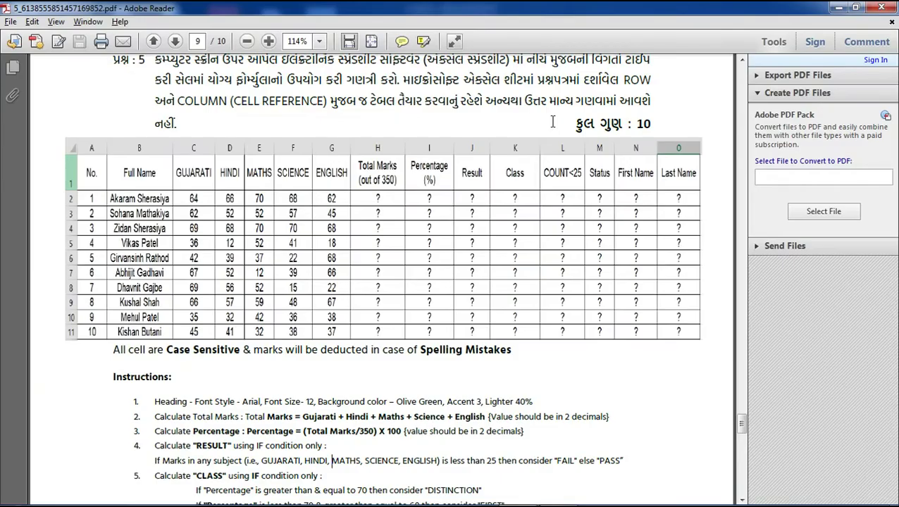
{"action": "left_click_drag", "start_coordinate": [154, 461], "coordinate": [605, 454]}
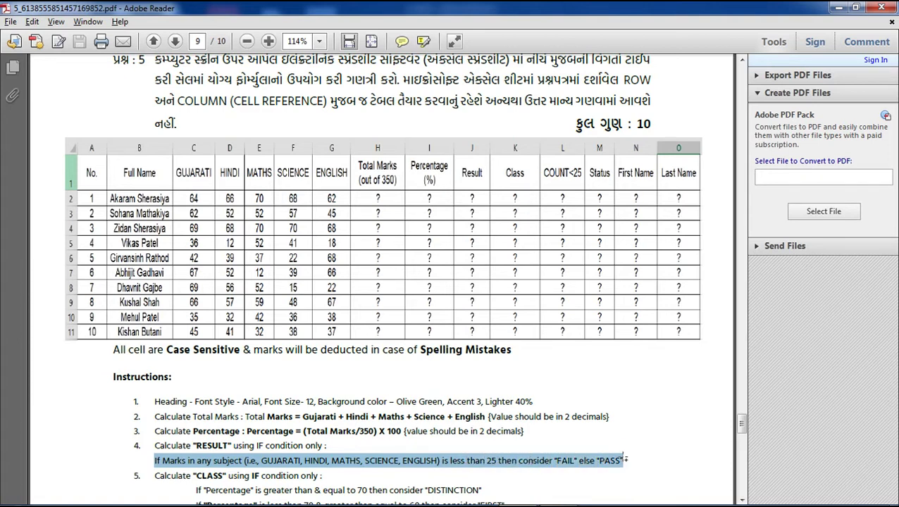
{"action": "key", "text": "alt+Tab"}
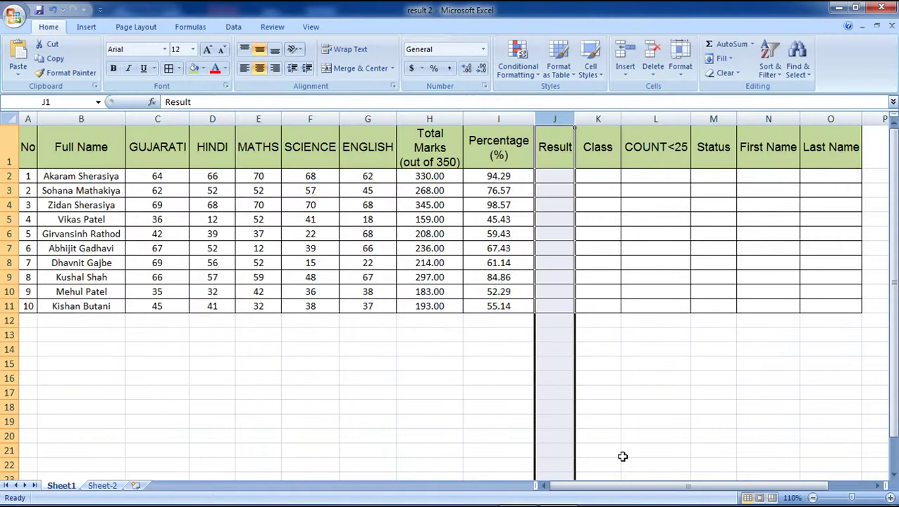
{"action": "left_click_drag", "start_coordinate": [175, 175], "coordinate": [262, 171]}
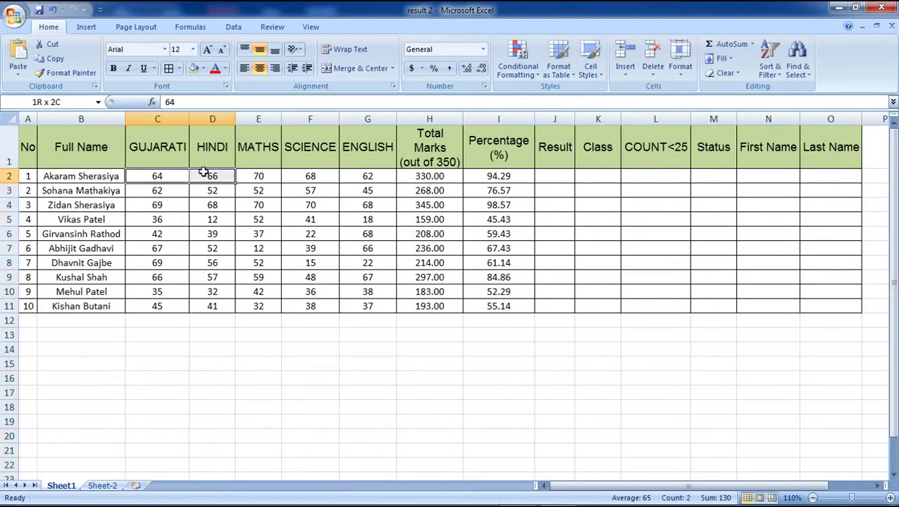
{"action": "left_click_drag", "start_coordinate": [290, 171], "coordinate": [359, 173]}
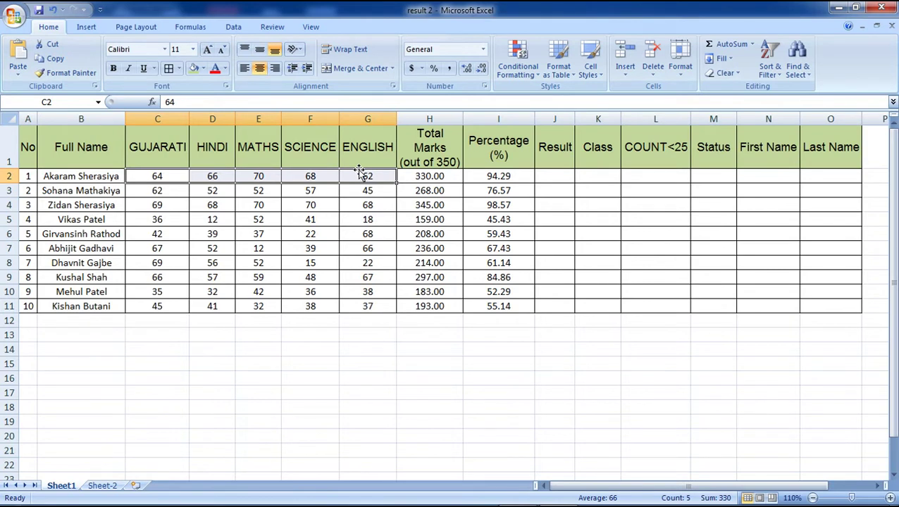
{"action": "key", "text": "alt+Tab"}
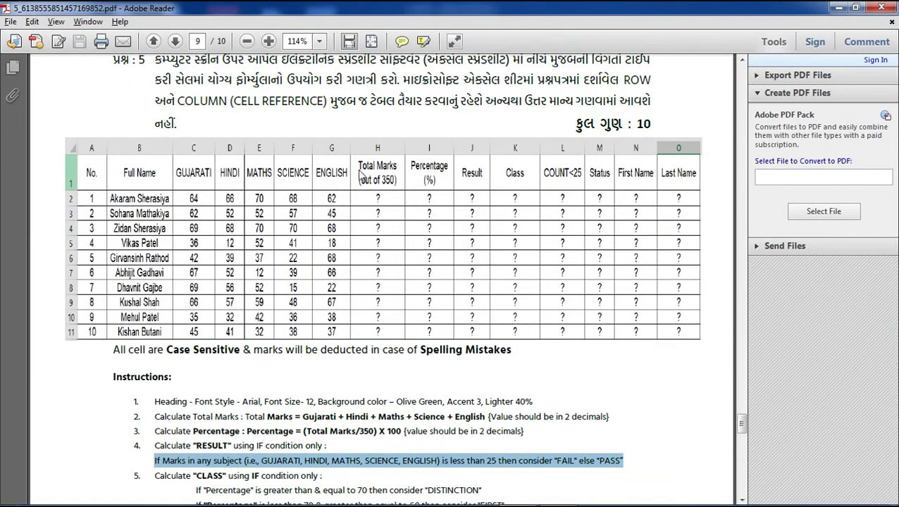
{"action": "key", "text": "alt+Tab"}
{"action": "left_click", "coordinate": [556, 176]}
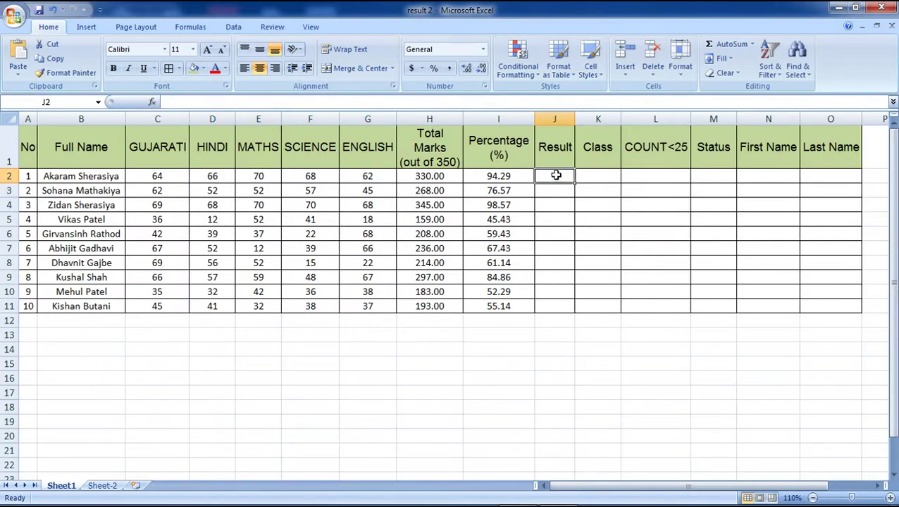
- In J2, start =IF(OR( with the C2<25 and D2<25 tests
{"action": "type", "text": "="}
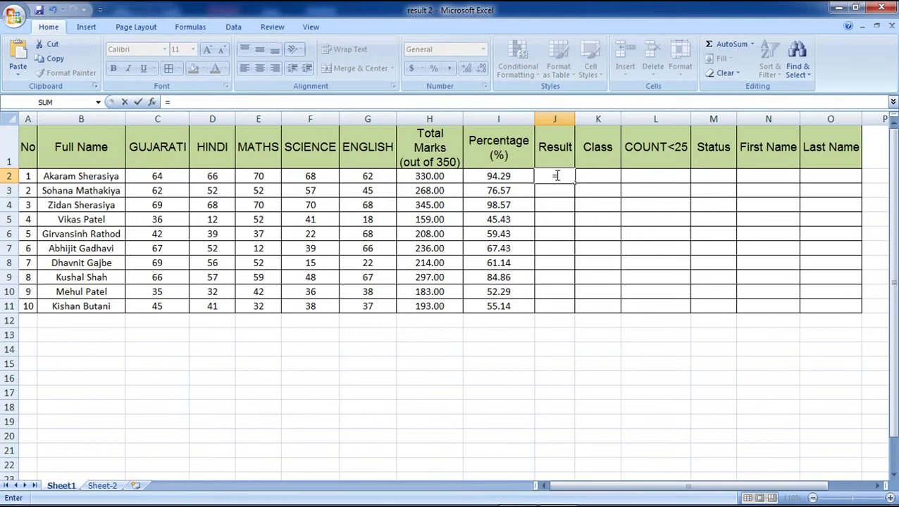
{"action": "type", "text": "if"}
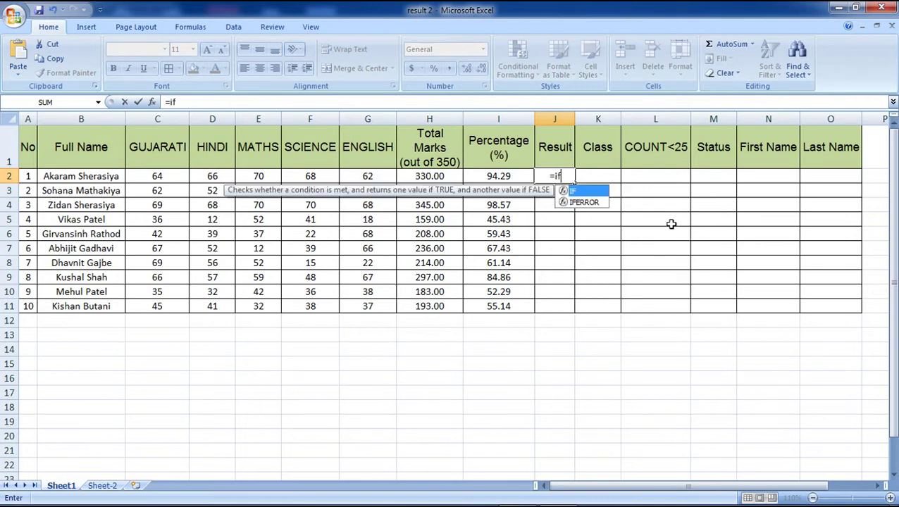
{"action": "key", "text": "Tab"}
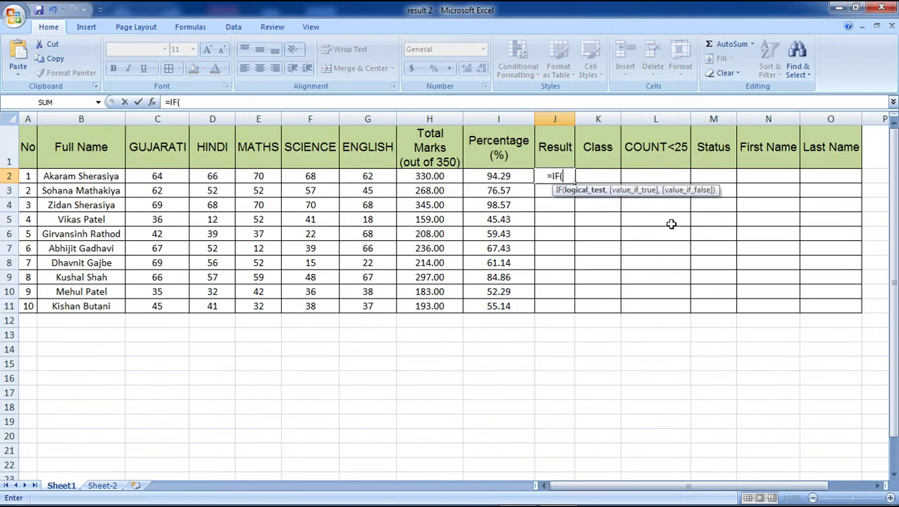
{"action": "type", "text": "or"}
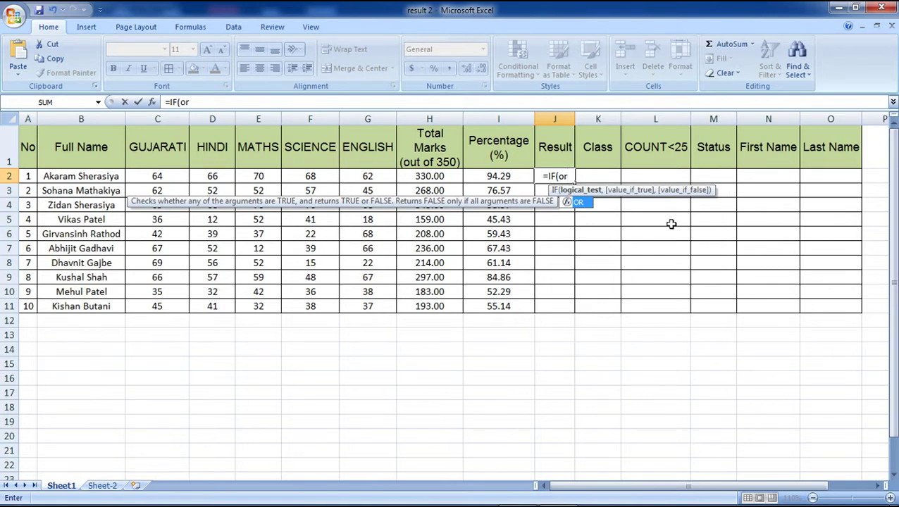
{"action": "key", "text": "Tab"}
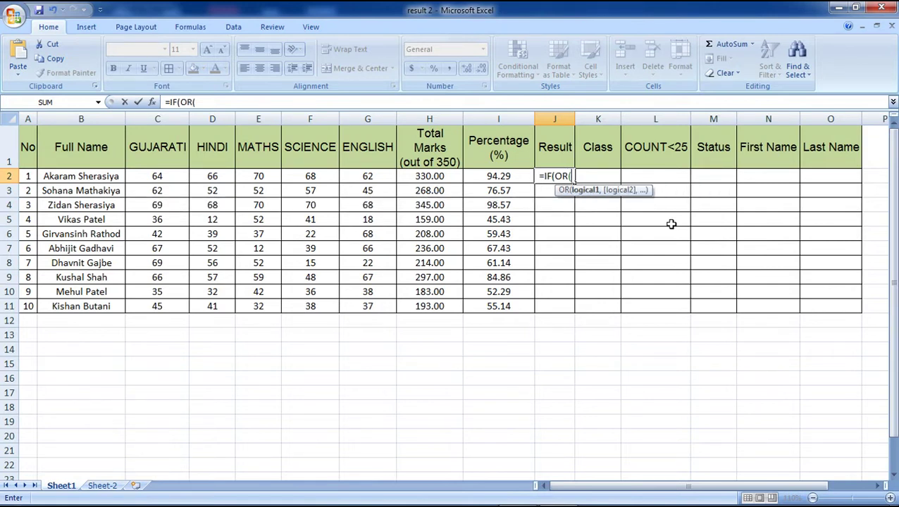
{"action": "left_click", "coordinate": [169, 178]}
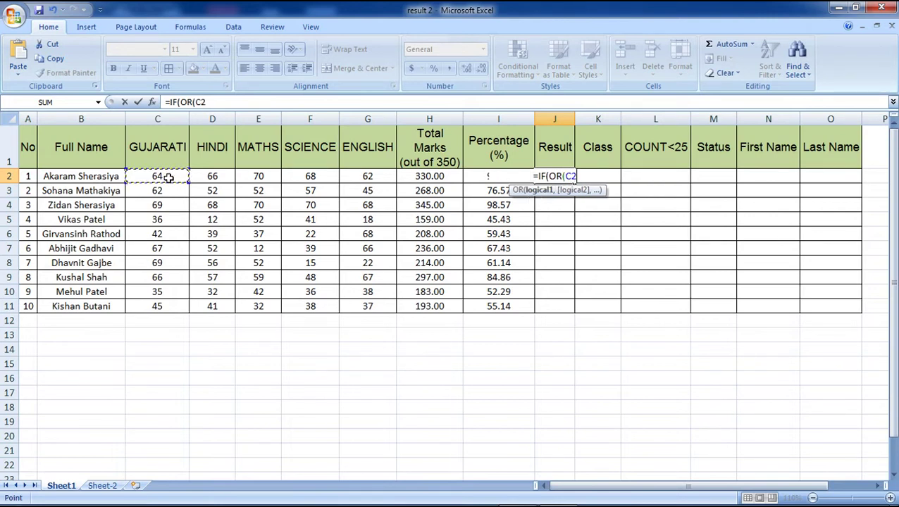
{"action": "type", "text": "<25"}
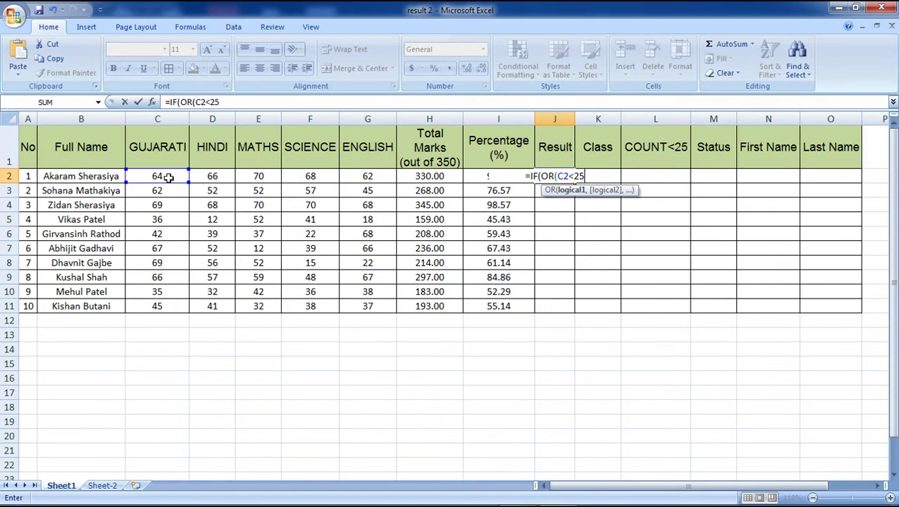
{"action": "type", "text": ","}
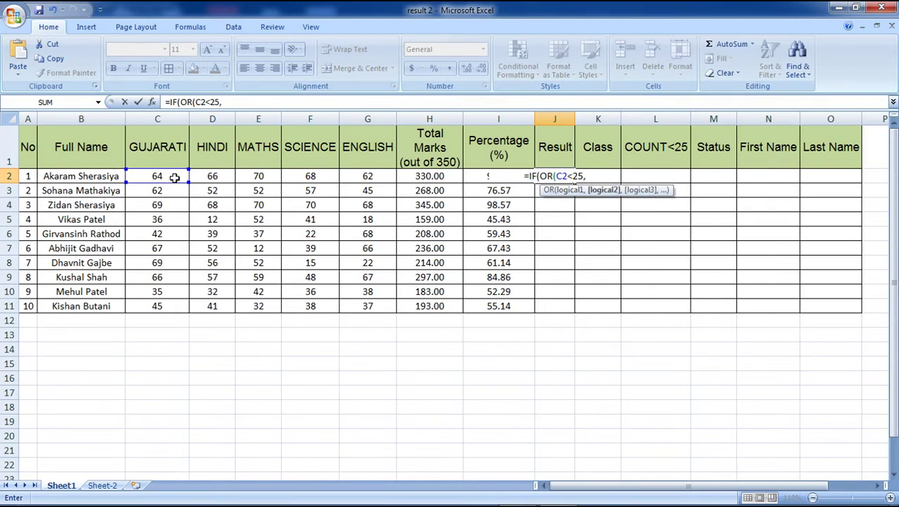
{"action": "left_click", "coordinate": [210, 177]}
{"action": "type", "text": "<"}
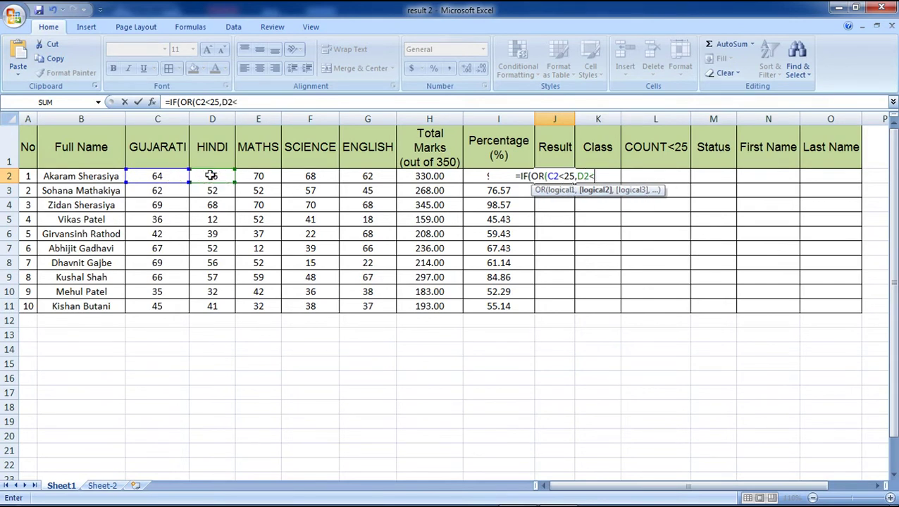
{"action": "type", "text": "25,"}
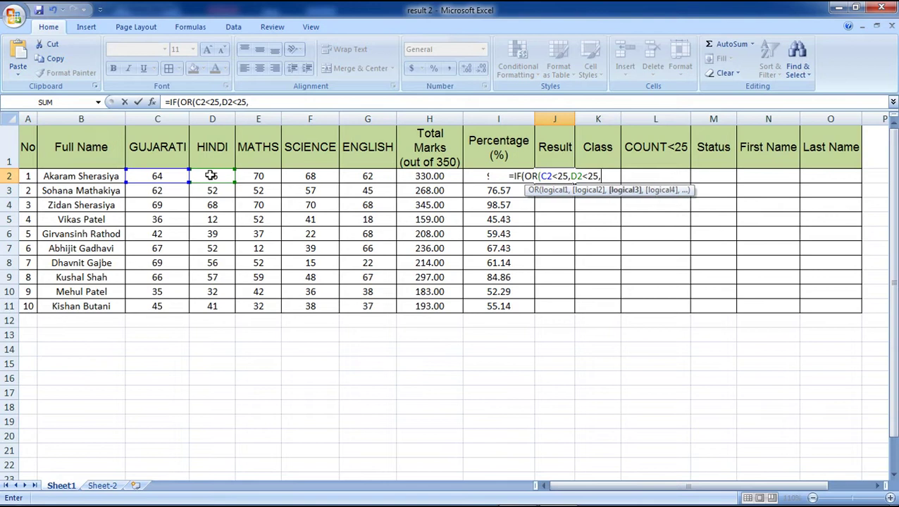
- Add the E2, F2 and G2 below-25 tests, return "FAIL" or "PASS", and enter the formula
{"action": "left_click", "coordinate": [258, 176]}
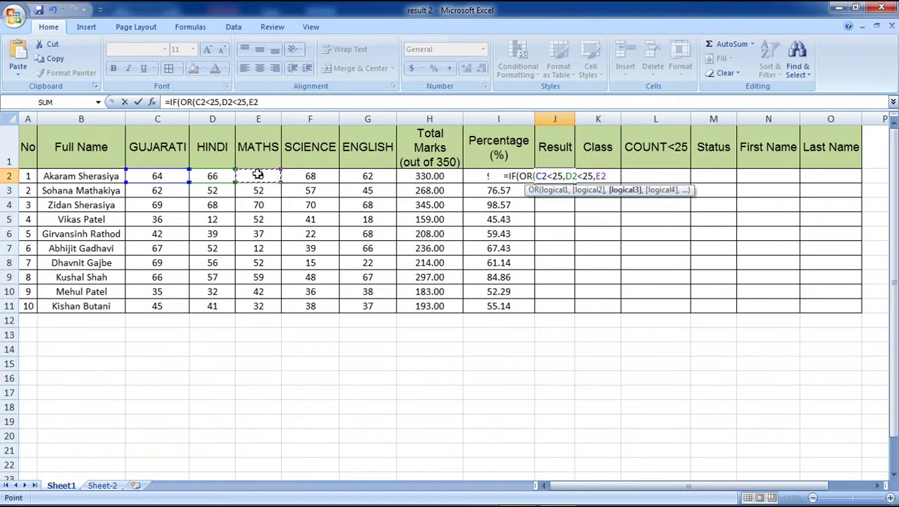
{"action": "type", "text": "<25"}
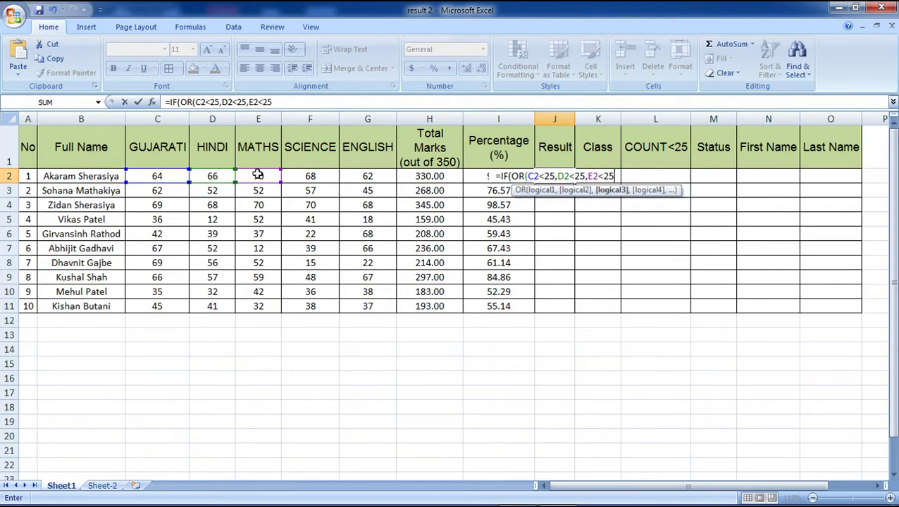
{"action": "type", "text": ","}
{"action": "left_click", "coordinate": [296, 174]}
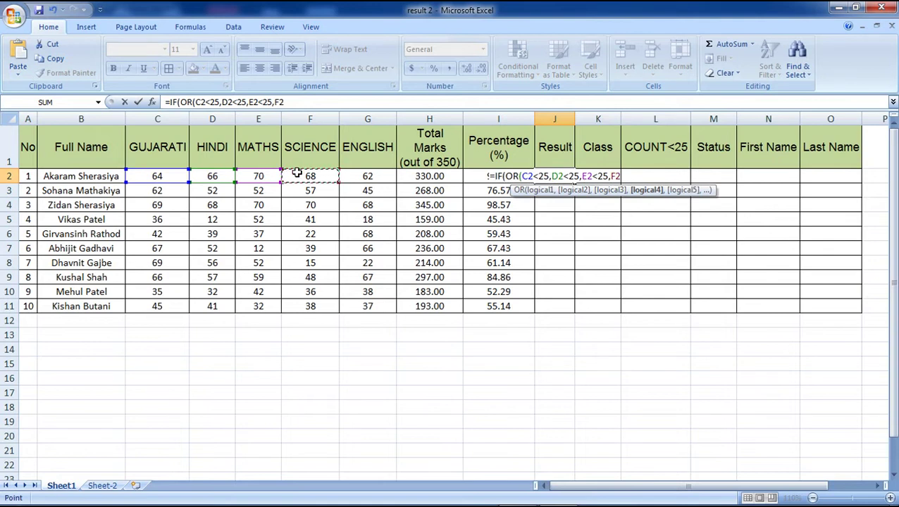
{"action": "type", "text": "<25"}
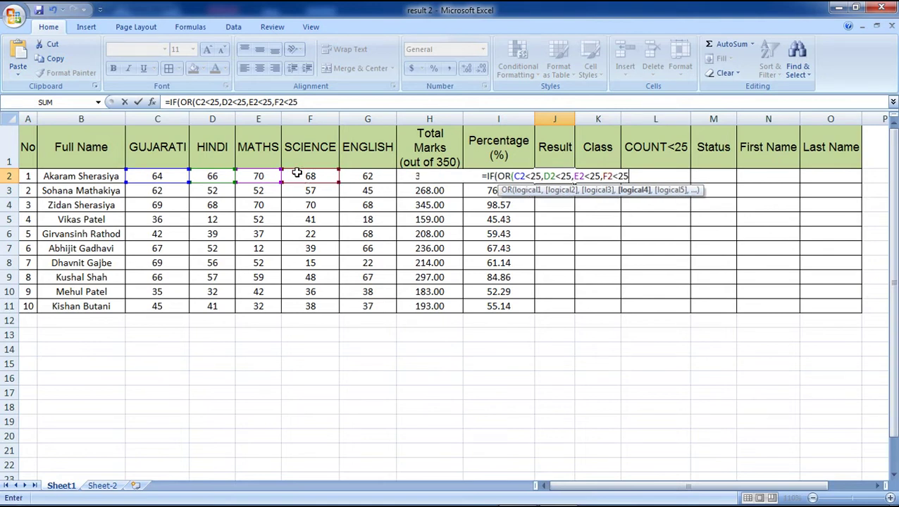
{"action": "type", "text": ","}
{"action": "left_click", "coordinate": [357, 174]}
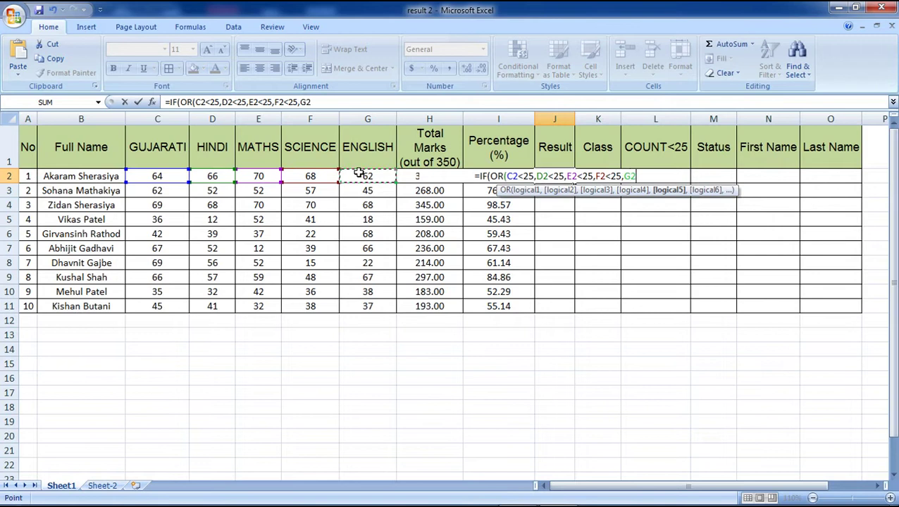
{"action": "type", "text": "<25"}
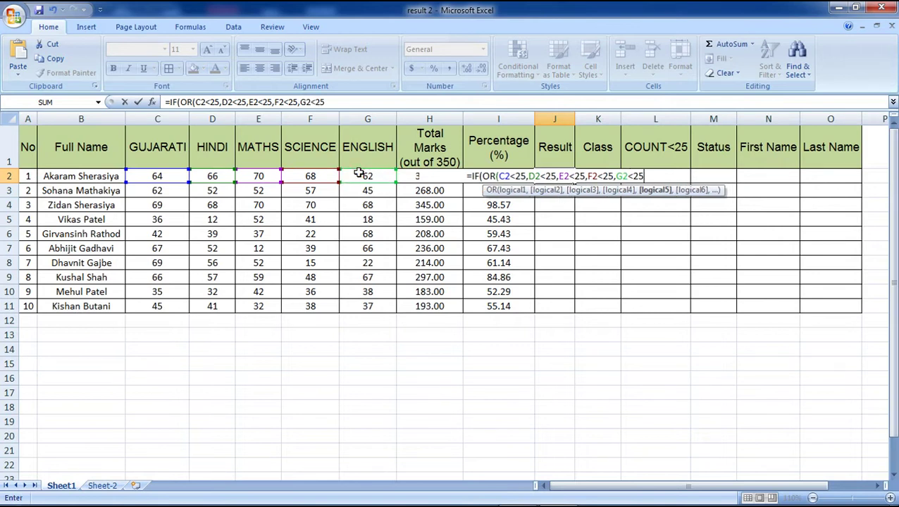
{"action": "type", "text": ")"}
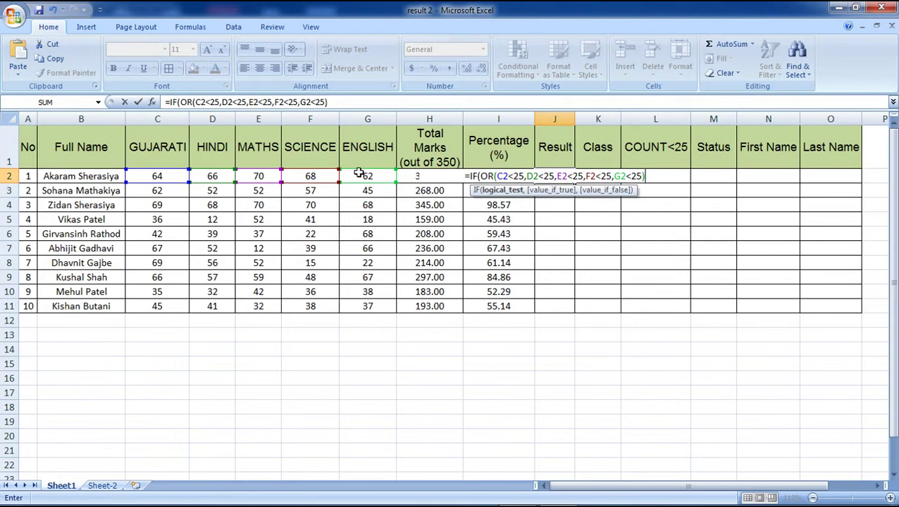
{"action": "type", "text": ","}
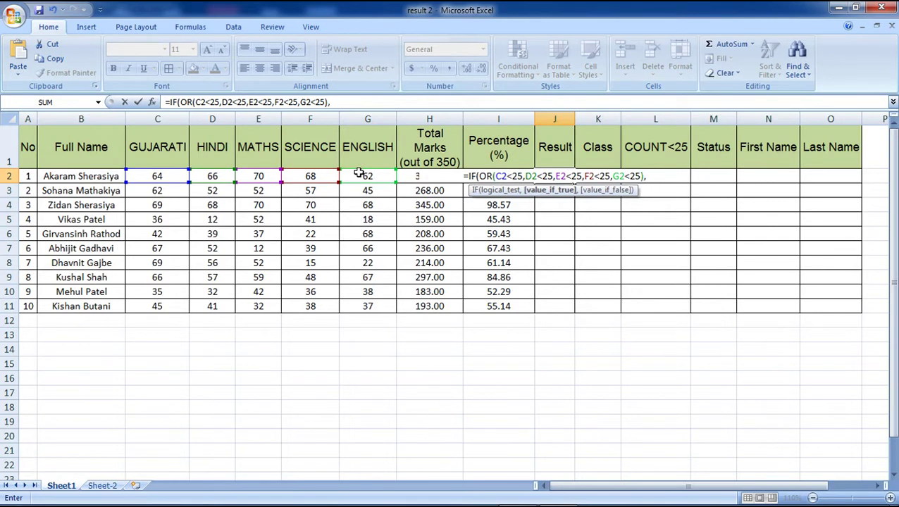
{"action": "type", "text": "\"FAIL\",\"PASS\")"}
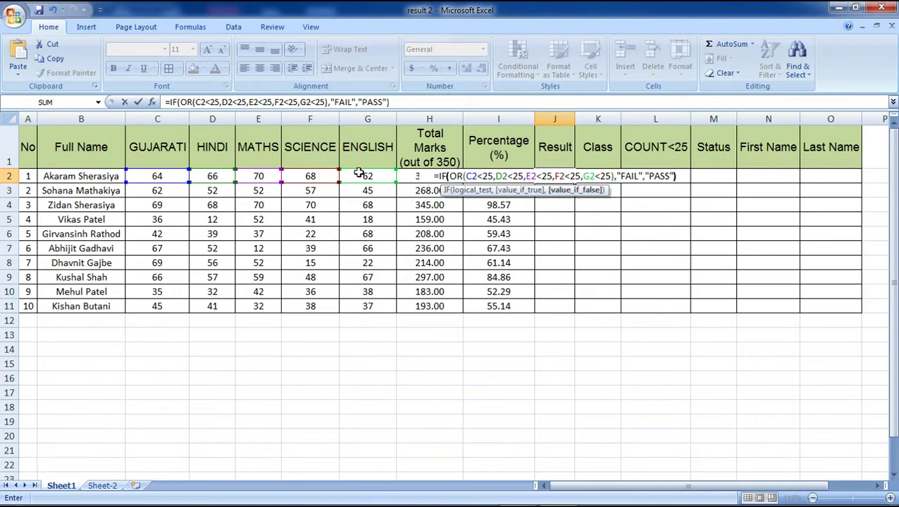
{"action": "key", "text": "Return"}
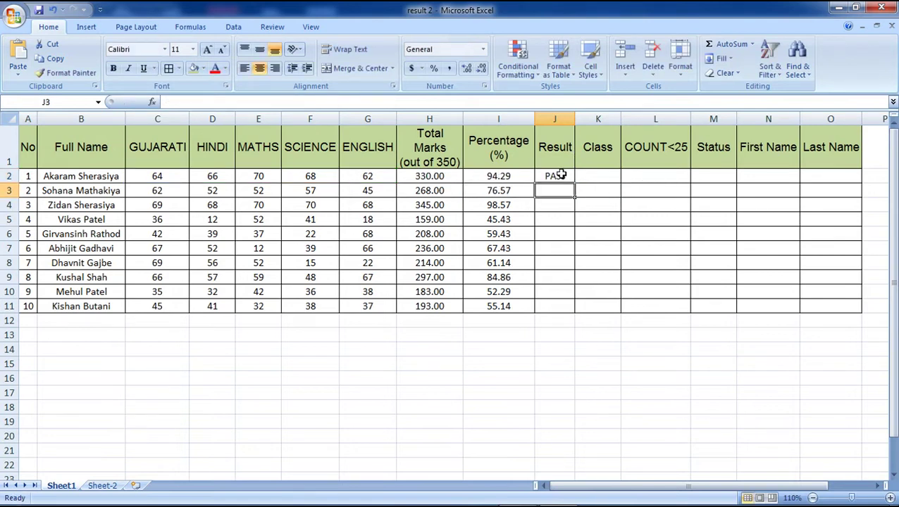
{"action": "left_click", "coordinate": [564, 175]}
{"action": "double_click", "coordinate": [573, 184]}
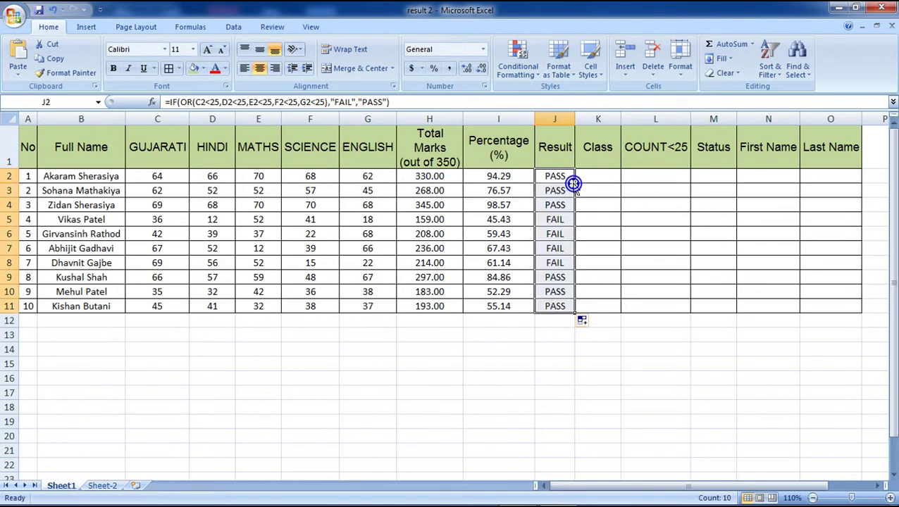
{"action": "left_click", "coordinate": [154, 177]}
{"action": "left_click_drag", "start_coordinate": [154, 176], "coordinate": [359, 176]}
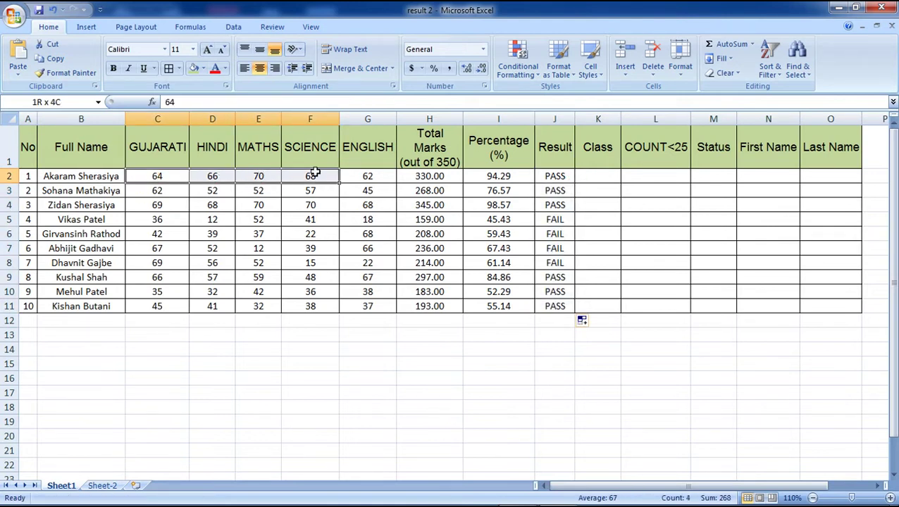
{"action": "left_click", "coordinate": [557, 173]}
{"action": "left_click_drag", "start_coordinate": [187, 192], "coordinate": [379, 205]}
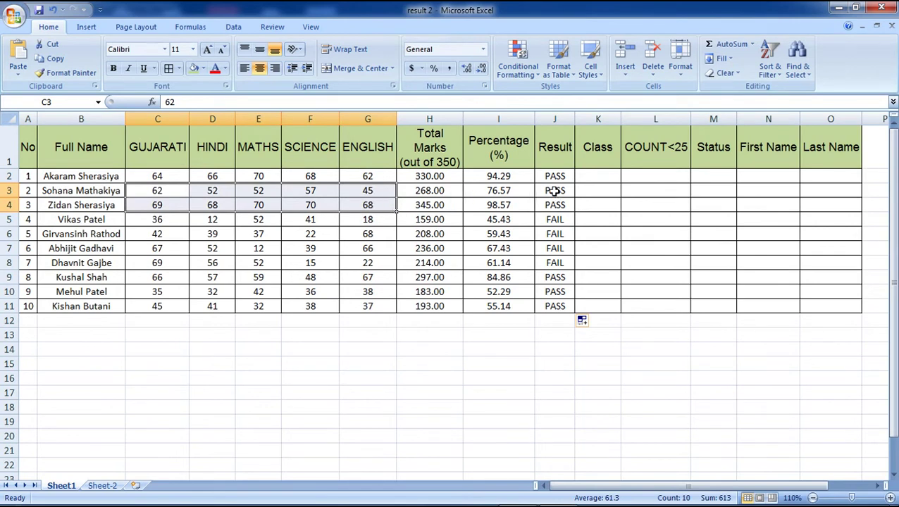
{"action": "left_click_drag", "start_coordinate": [171, 219], "coordinate": [385, 216]}
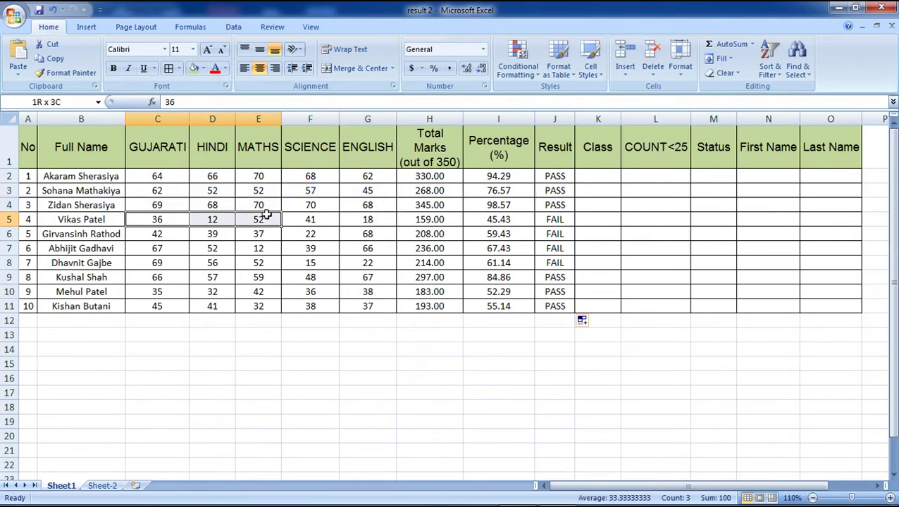
{"action": "left_click", "coordinate": [210, 221]}
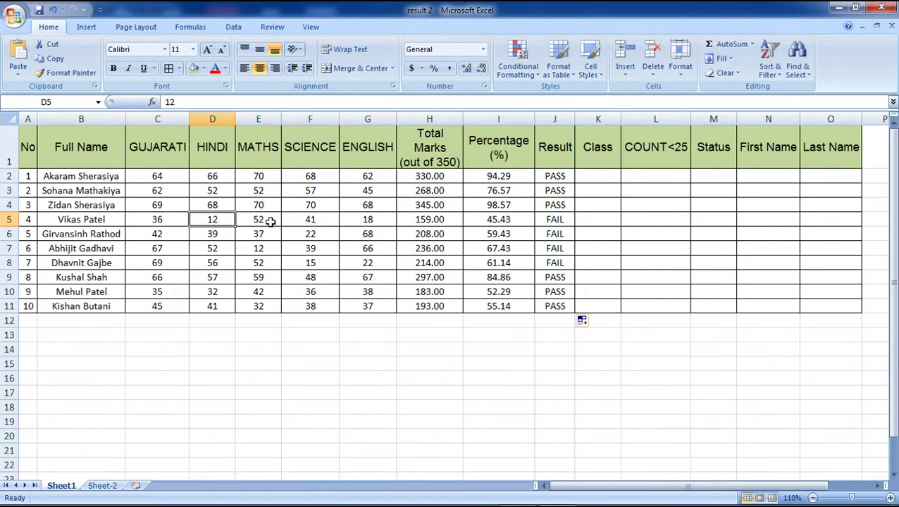
{"action": "left_click", "coordinate": [356, 220]}
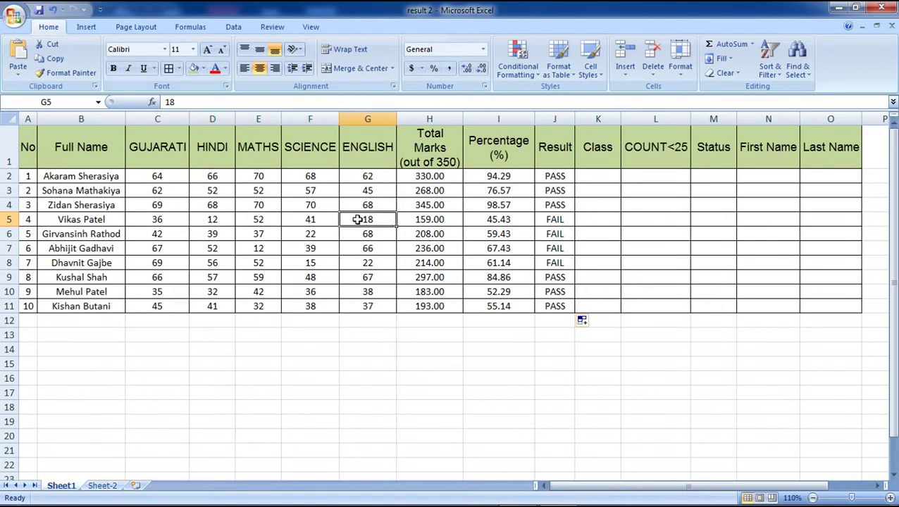
{"action": "left_click", "coordinate": [551, 217]}
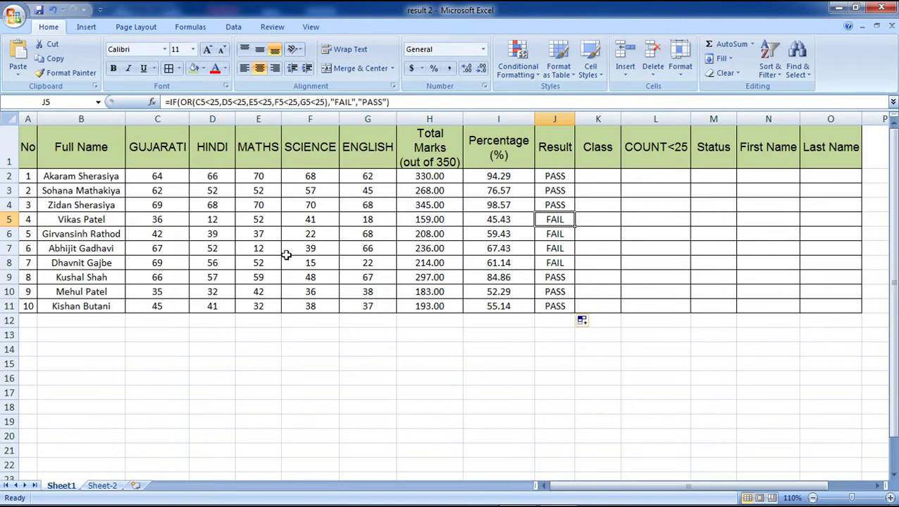
{"action": "left_click_drag", "start_coordinate": [177, 234], "coordinate": [365, 234]}
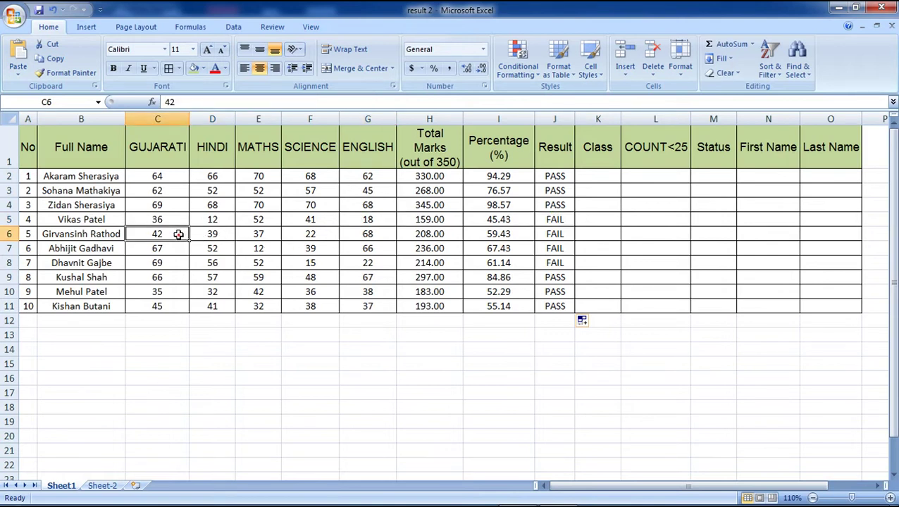
{"action": "left_click", "coordinate": [324, 235]}
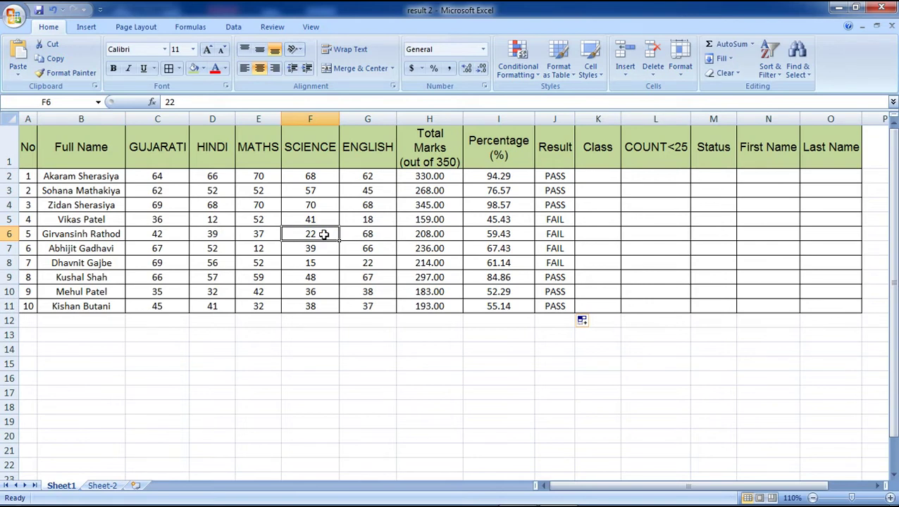
{"action": "left_click", "coordinate": [560, 231]}
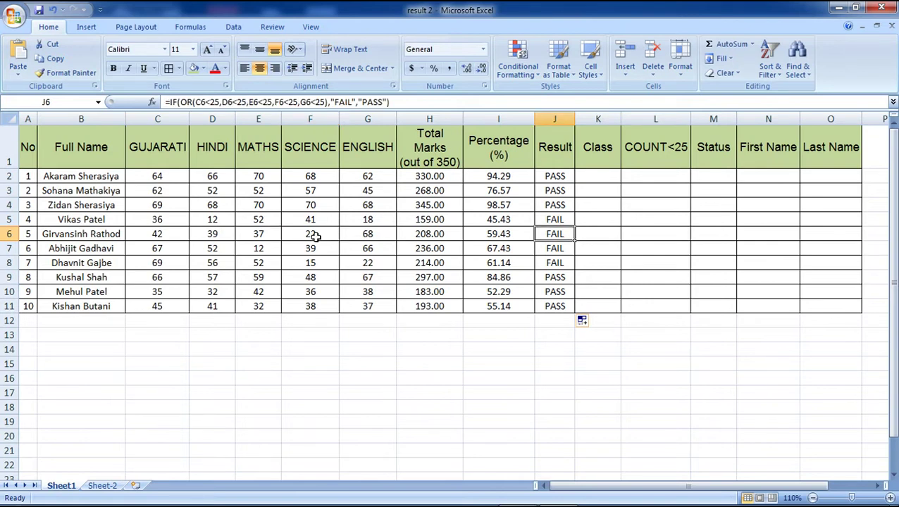
{"action": "left_click_drag", "start_coordinate": [172, 248], "coordinate": [365, 257]}
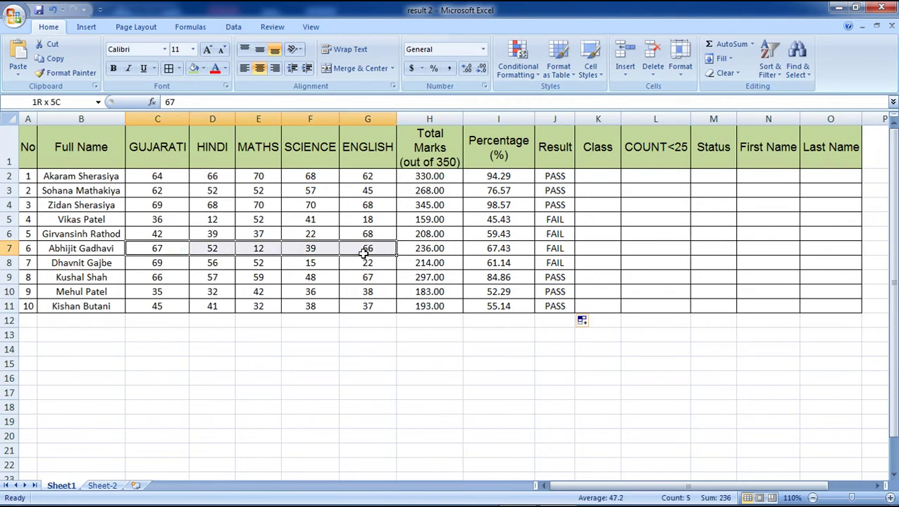
{"action": "left_click", "coordinate": [261, 248]}
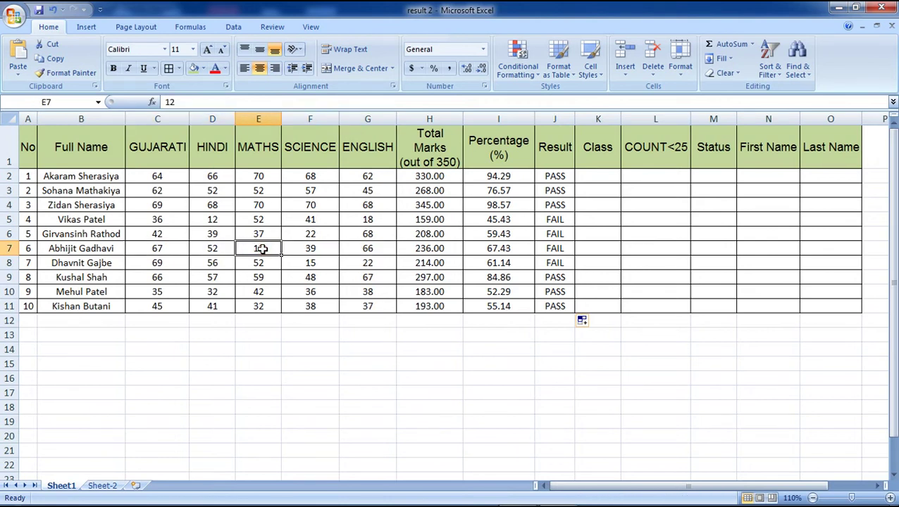
{"action": "left_click_drag", "start_coordinate": [175, 262], "coordinate": [360, 263]}
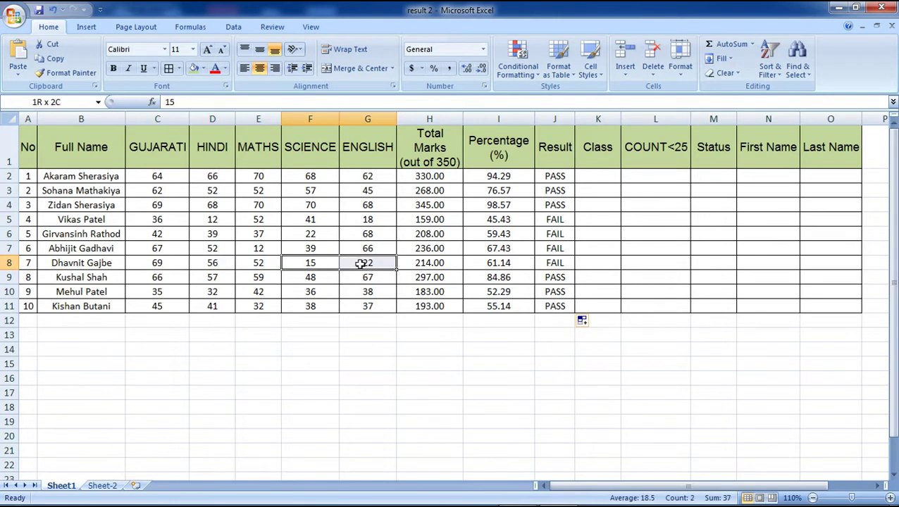
{"action": "left_click", "coordinate": [553, 263]}
{"action": "left_click_drag", "start_coordinate": [176, 277], "coordinate": [359, 276]}
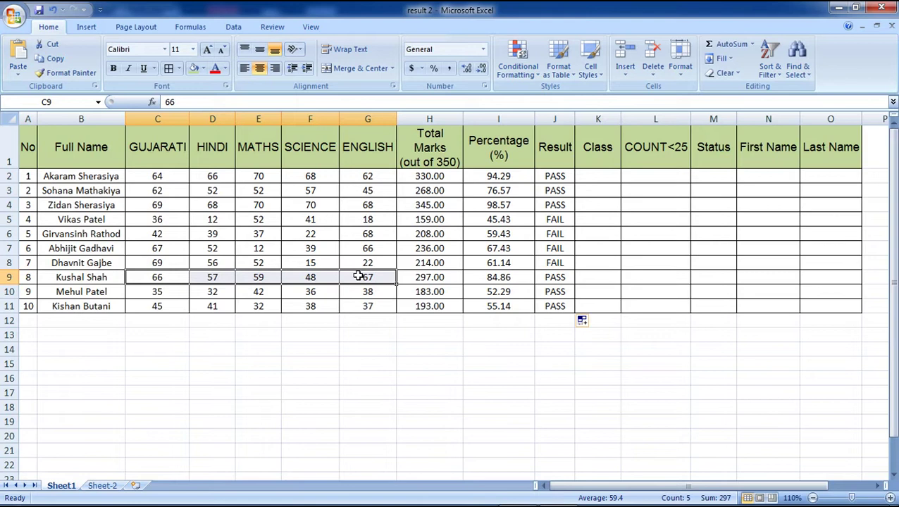
{"action": "left_click_drag", "start_coordinate": [169, 289], "coordinate": [366, 307]}
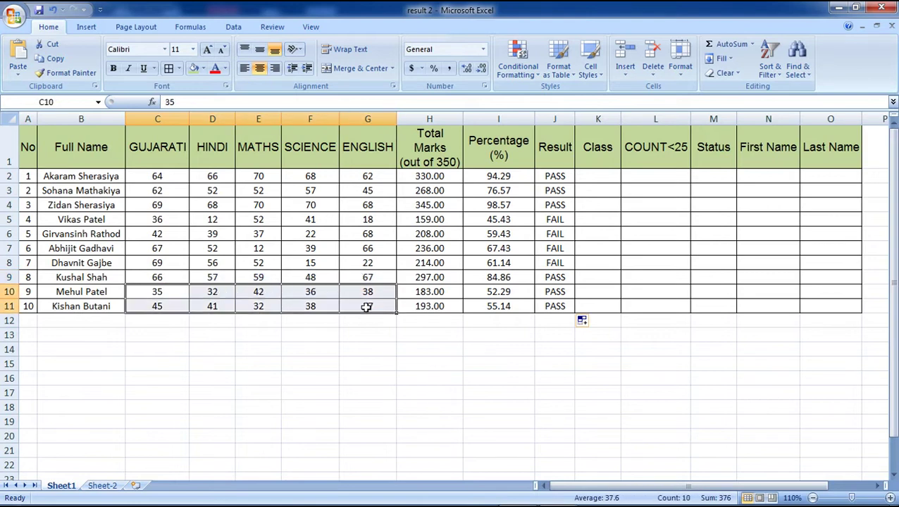
{"action": "left_click", "coordinate": [567, 296]}
{"action": "left_click", "coordinate": [570, 239]}
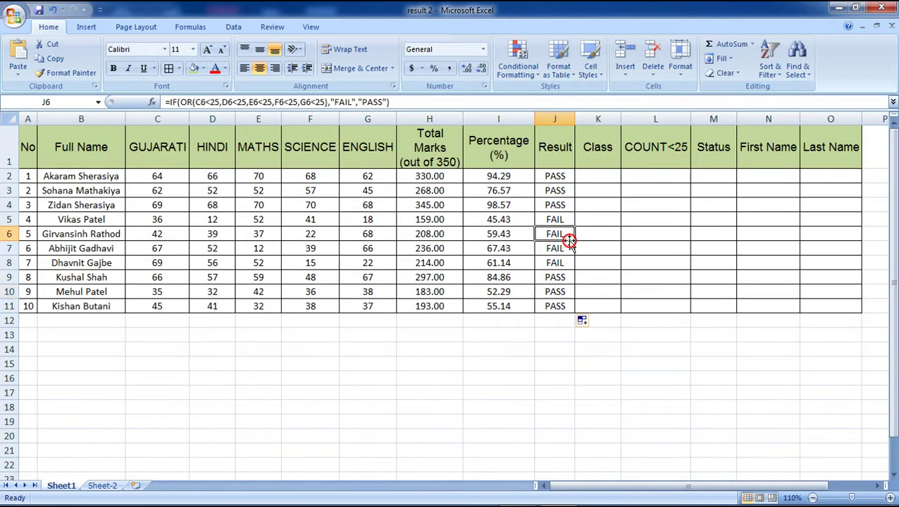
- Scroll the question sheet PDF to instruction 5 and highlight the Calculate CLASS text
{"action": "key", "text": "alt+Tab"}
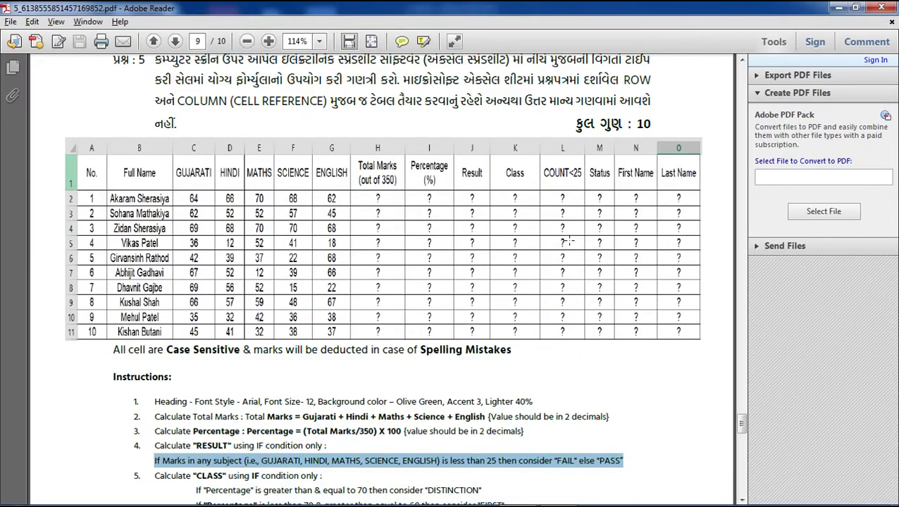
{"action": "scroll", "coordinate": [257, 345], "scroll_direction": "down", "scroll_amount": 3}
{"action": "scroll", "coordinate": [254, 350], "scroll_direction": "down", "scroll_amount": 1}
{"action": "scroll", "coordinate": [254, 350], "scroll_direction": "down", "scroll_amount": 2}
{"action": "scroll", "coordinate": [254, 350], "scroll_direction": "down", "scroll_amount": 1}
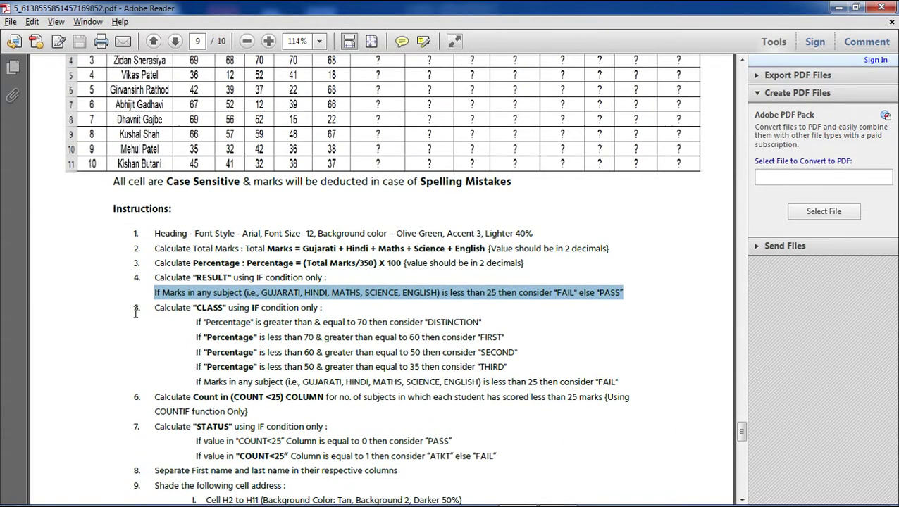
{"action": "left_click_drag", "start_coordinate": [136, 313], "coordinate": [639, 386]}
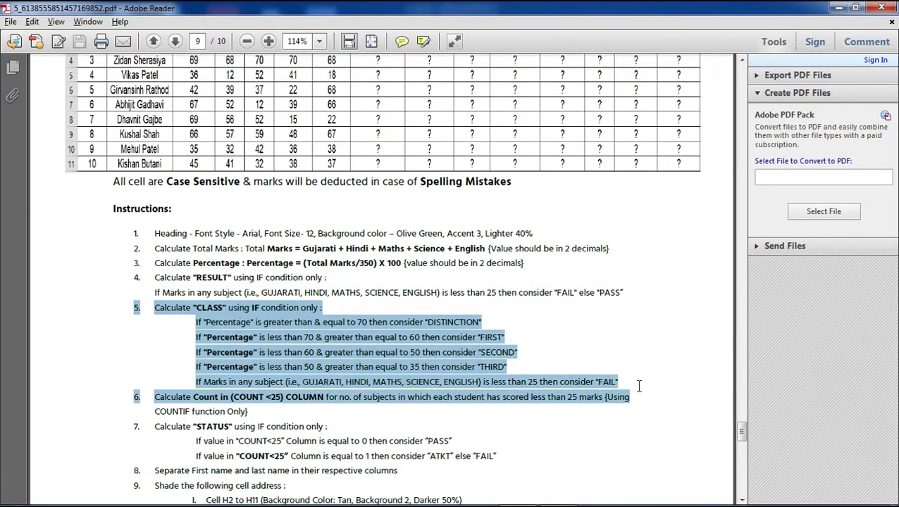
{"action": "left_click_drag", "start_coordinate": [639, 386], "coordinate": [623, 382]}
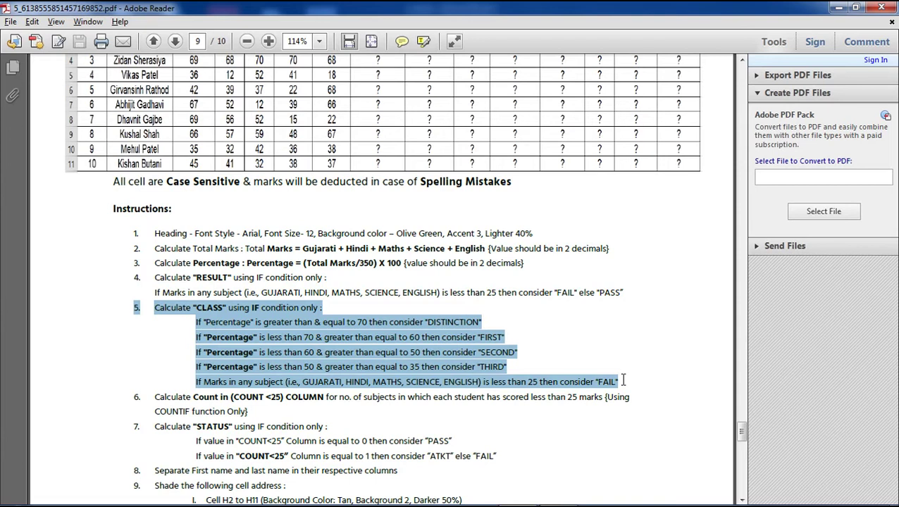
{"action": "left_click_drag", "start_coordinate": [623, 381], "coordinate": [285, 352]}
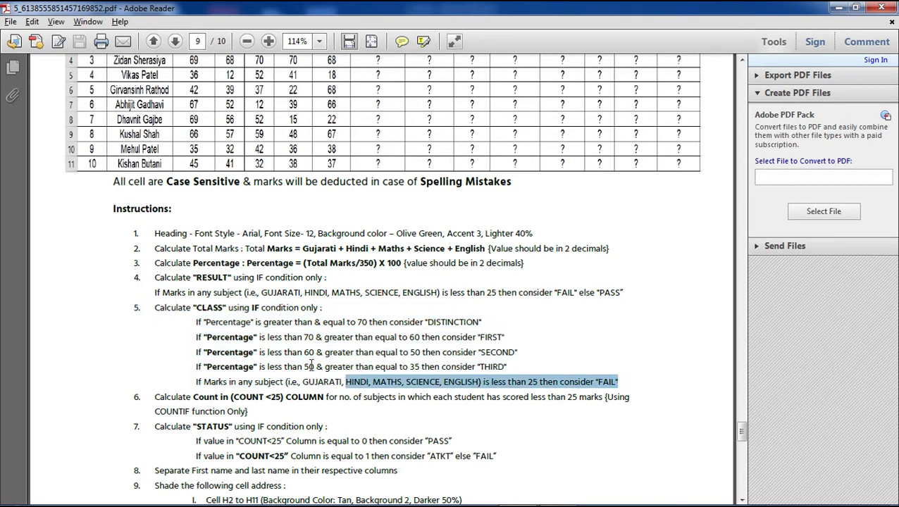
{"action": "left_click_drag", "start_coordinate": [165, 307], "coordinate": [325, 307]}
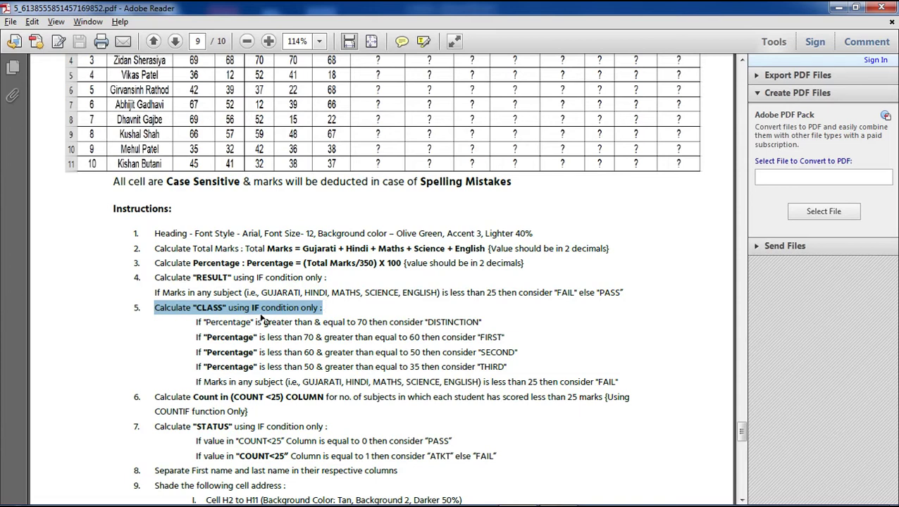
- Highlight the DISTINCTION, FIRST, SECOND and below-25 FAIL rules, then return to Excel at K2
{"action": "left_click_drag", "start_coordinate": [197, 322], "coordinate": [459, 317]}
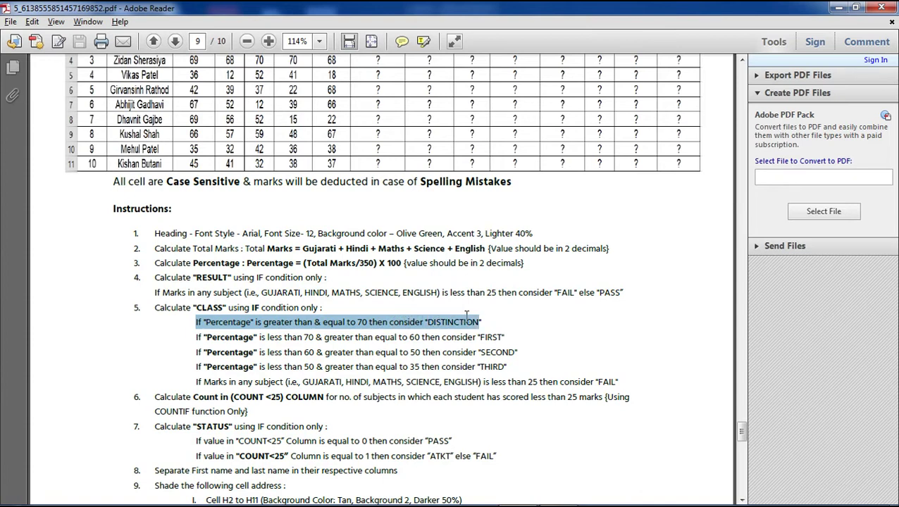
{"action": "left_click_drag", "start_coordinate": [459, 317], "coordinate": [493, 321]}
{"action": "left_click_drag", "start_coordinate": [196, 336], "coordinate": [508, 331]}
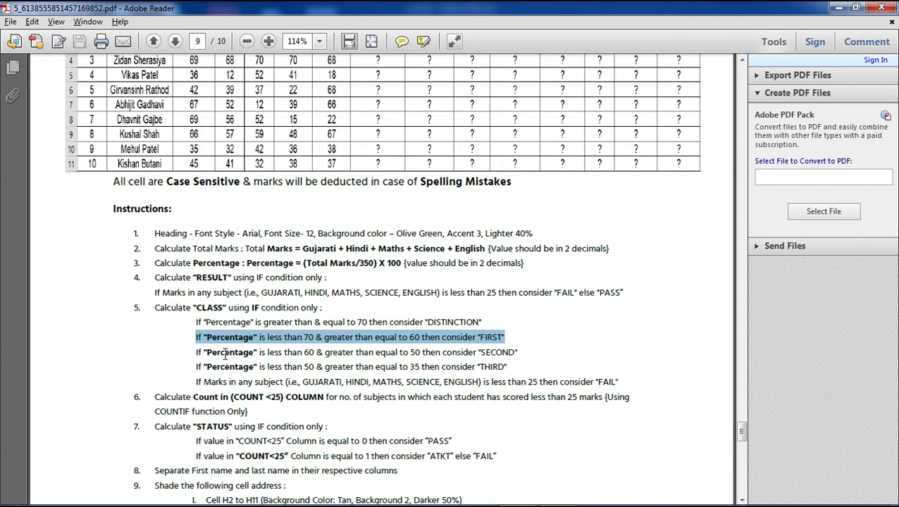
{"action": "double_click", "coordinate": [308, 352]}
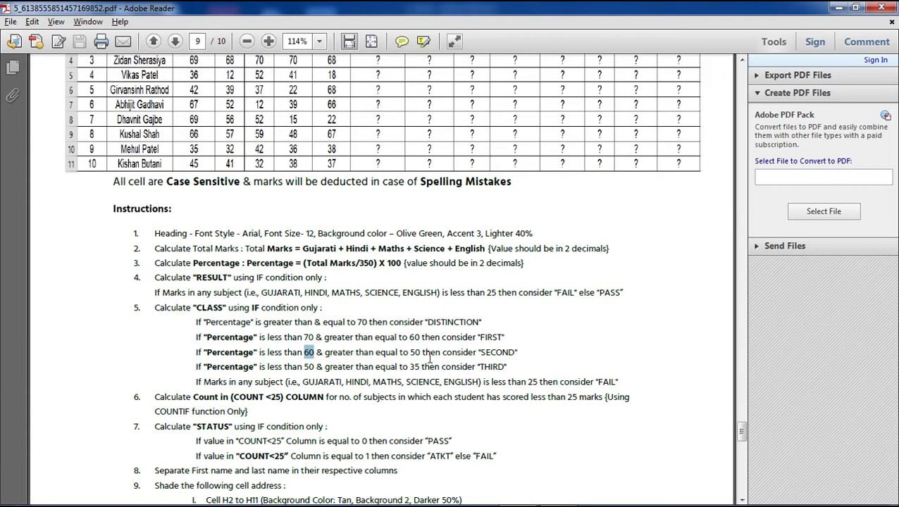
{"action": "left_click_drag", "start_coordinate": [214, 366], "coordinate": [341, 359]}
{"action": "left_click_drag", "start_coordinate": [196, 382], "coordinate": [626, 379]}
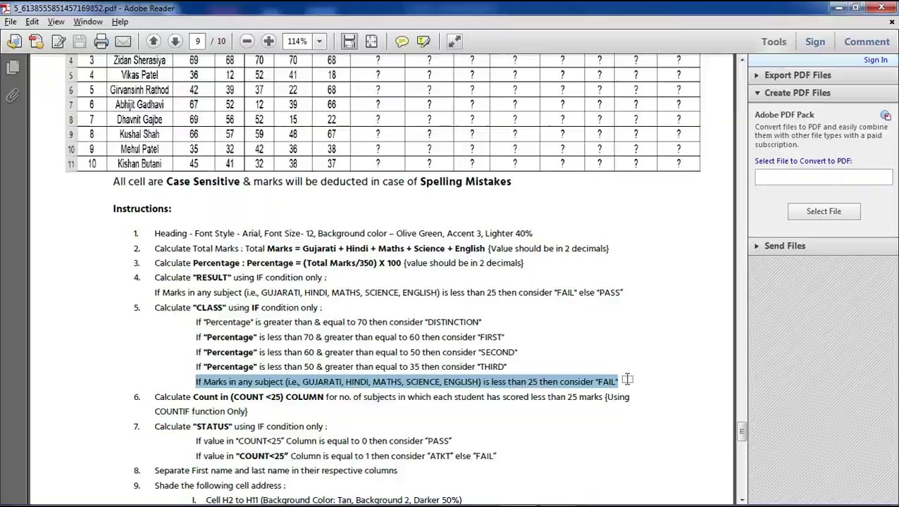
{"action": "key", "text": "alt+Tab"}
{"action": "left_click", "coordinate": [591, 178]}
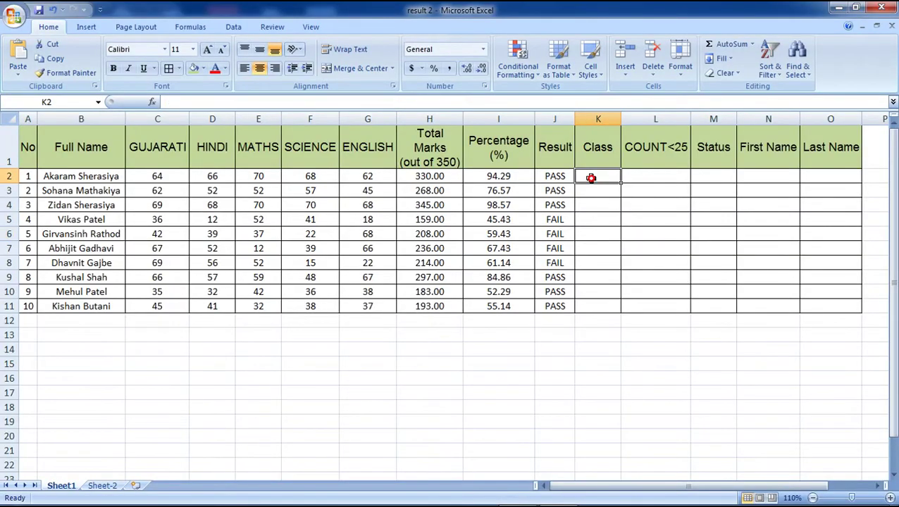
{"action": "left_click", "coordinate": [548, 178]}
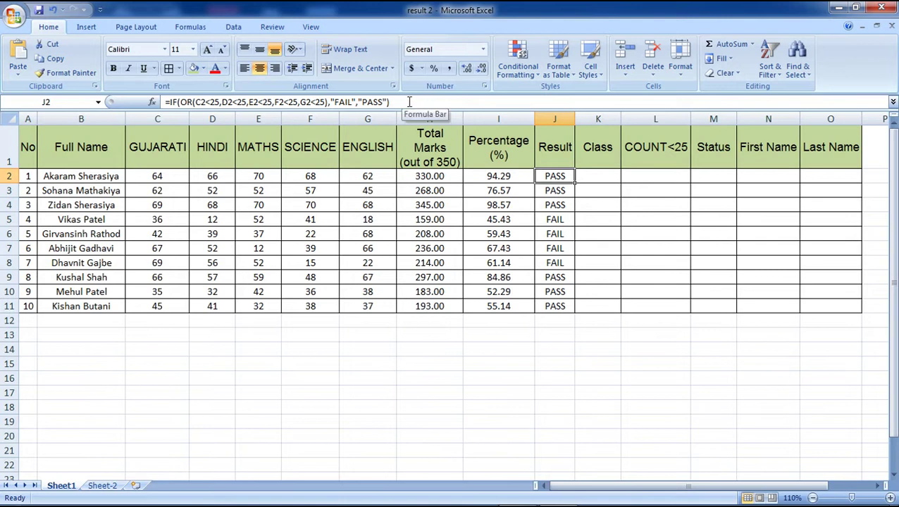
{"action": "left_click", "coordinate": [400, 103]}
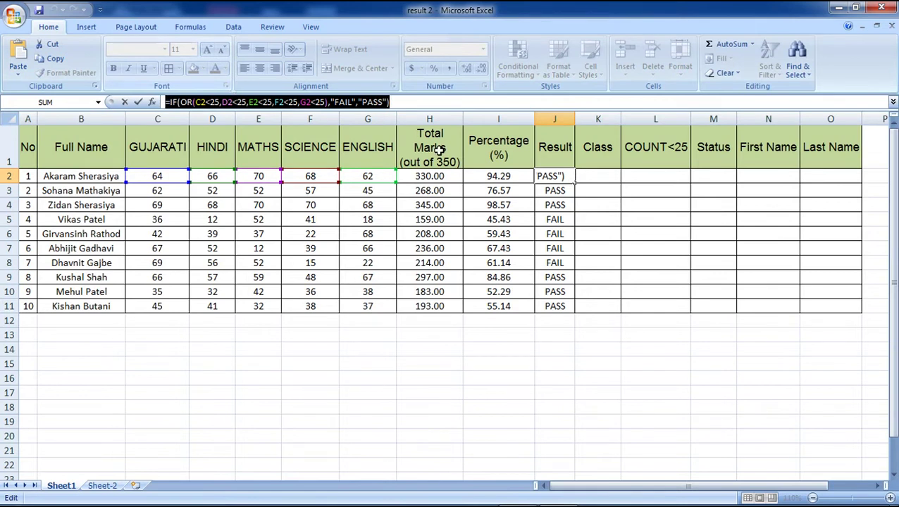
{"action": "key", "text": "shift+Home"}
{"action": "type", "text": "="}
{"action": "left_click", "coordinate": [592, 176]}
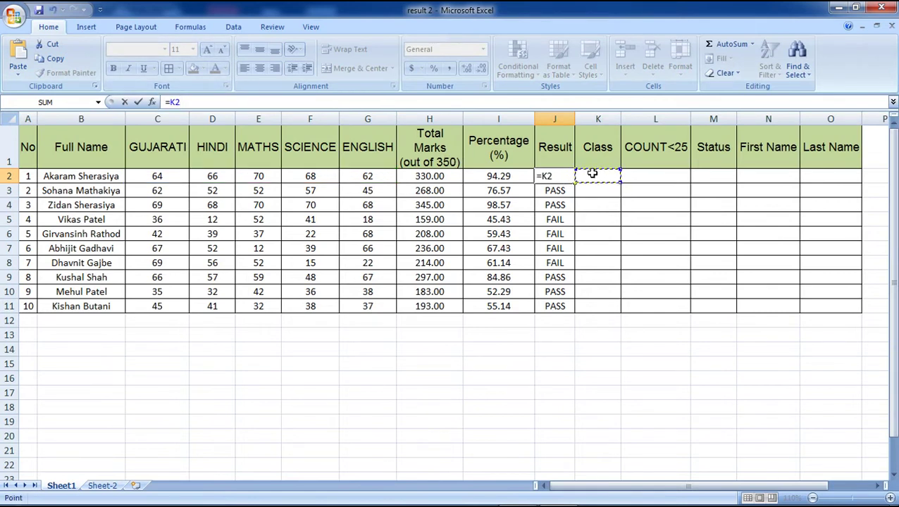
{"action": "key", "text": "Escape"}
{"action": "left_click", "coordinate": [592, 174]}
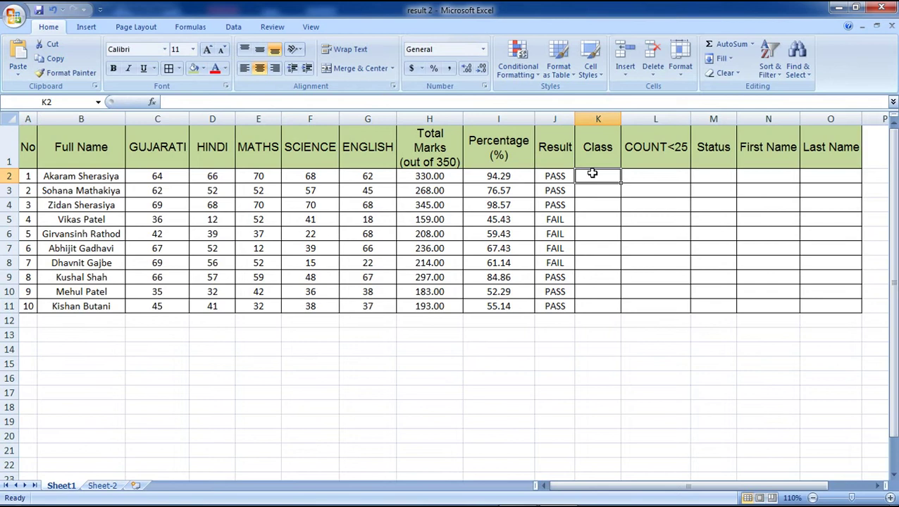
{"action": "key", "text": "ctrl+v"}
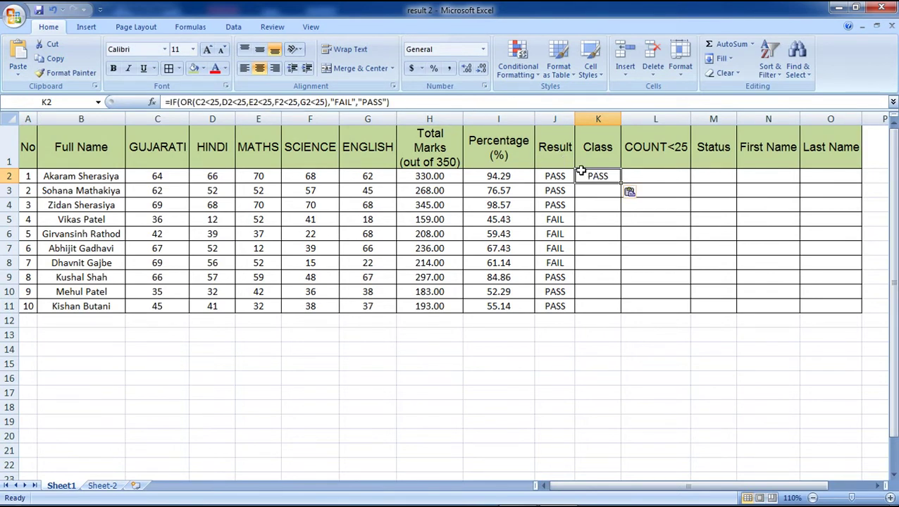
{"action": "double_click", "coordinate": [580, 170]}
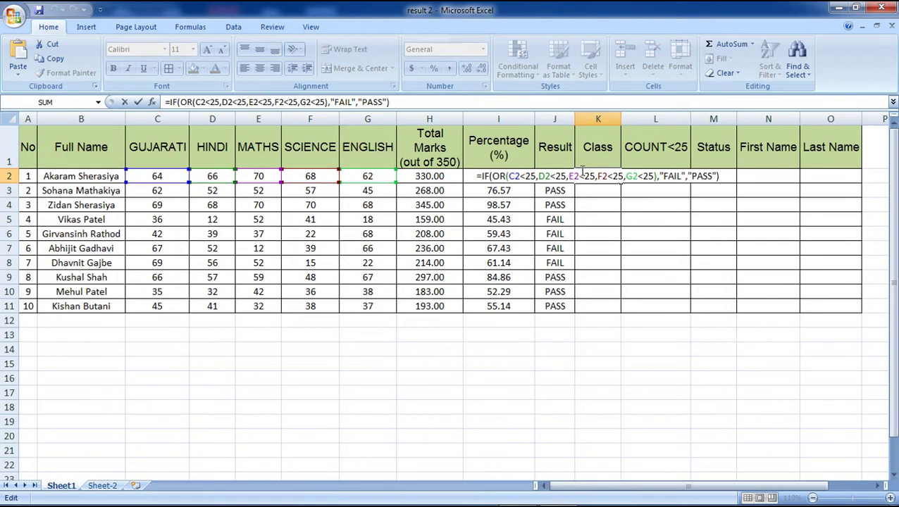
{"action": "key", "text": "BackSpace"}
{"action": "key", "text": "BackSpace"}
{"action": "key", "text": "BackSpace"}
{"action": "key", "text": "BackSpace"}
{"action": "key", "text": "BackSpace"}
{"action": "key", "text": "BackSpace"}
{"action": "key", "text": "BackSpace"}
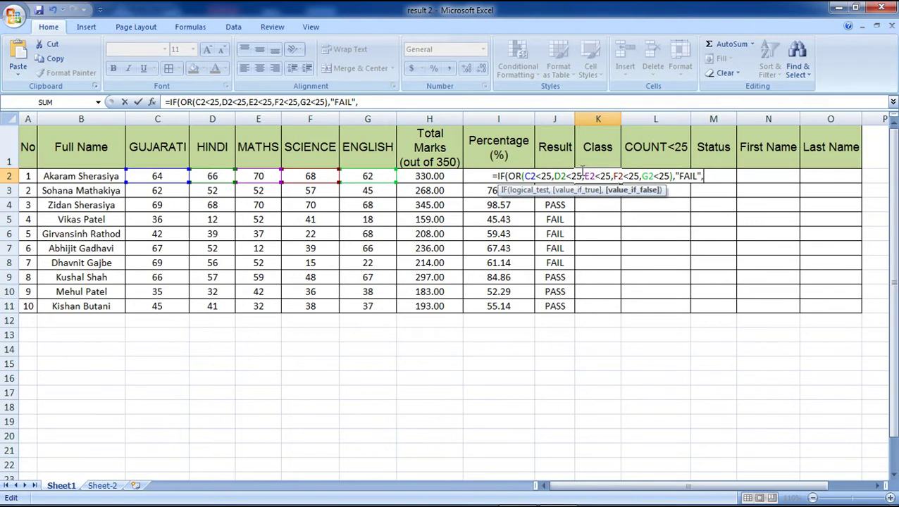
{"action": "key", "text": "BackSpace"}
{"action": "key", "text": "BackSpace"}
{"action": "key", "text": "BackSpace"}
{"action": "key", "text": "BackSpace"}
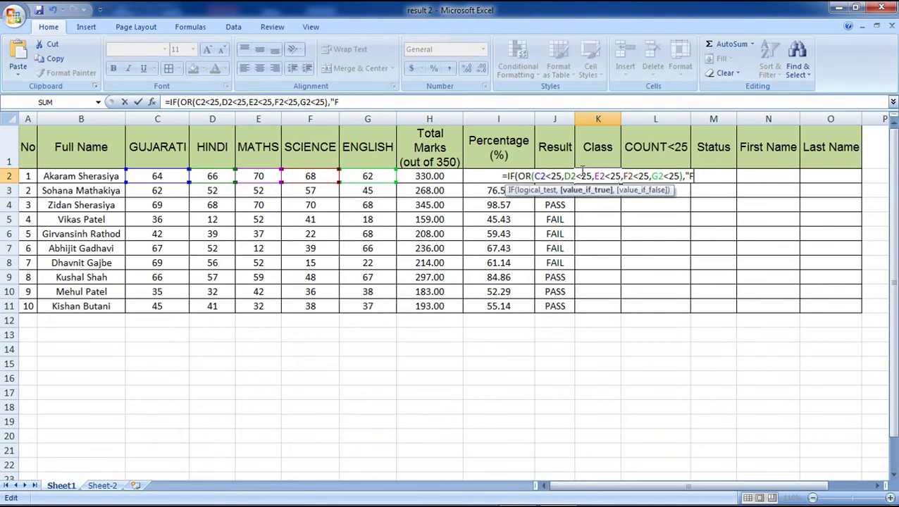
{"action": "key", "text": "BackSpace"}
{"action": "key", "text": "BackSpace"}
{"action": "key", "text": "BackSpace"}
{"action": "key", "text": "BackSpace"}
{"action": "key", "text": "BackSpace"}
{"action": "key", "text": "BackSpace"}
{"action": "key", "text": "BackSpace"}
{"action": "key", "text": "BackSpace"}
{"action": "key", "text": "BackSpace"}
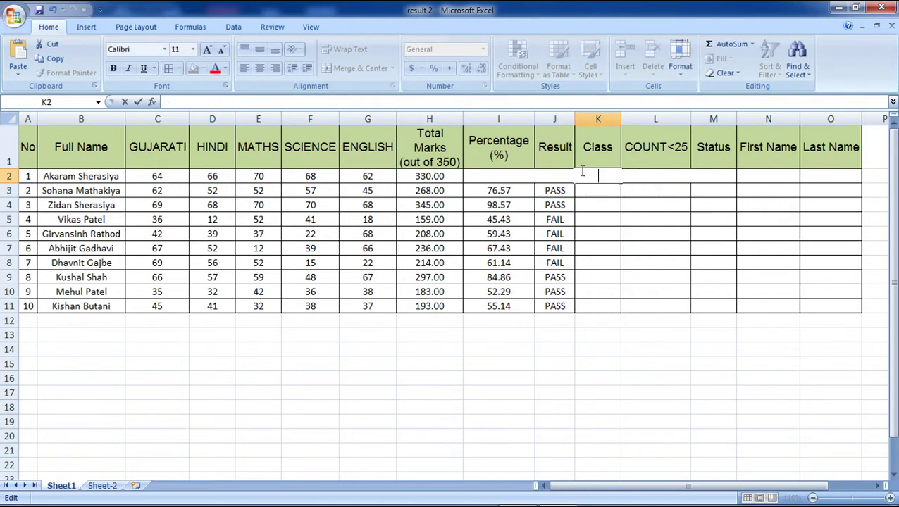
{"action": "key", "text": "Return"}
{"action": "left_click", "coordinate": [581, 171]}
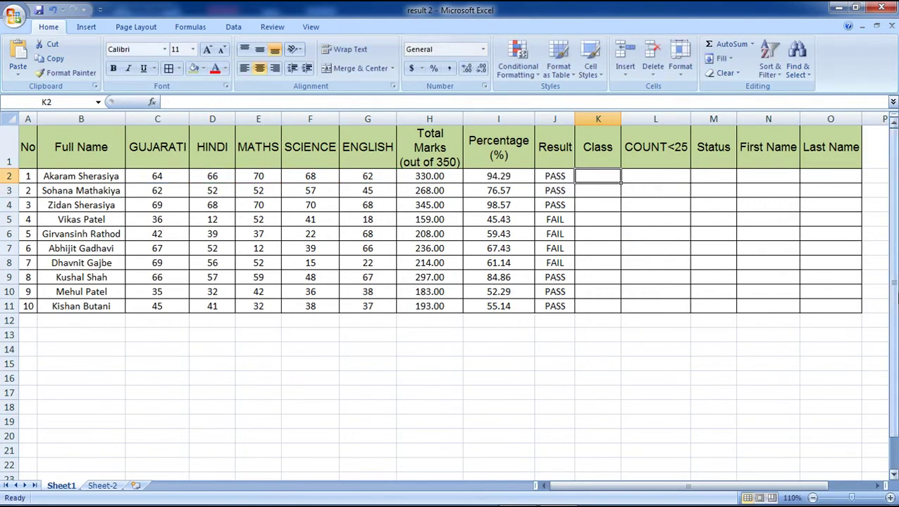
{"action": "type", "text": "=IF"}
- In K2, begin =IF(OR( with the C2<25 and D2<25 tests
{"action": "key", "text": "Tab"}
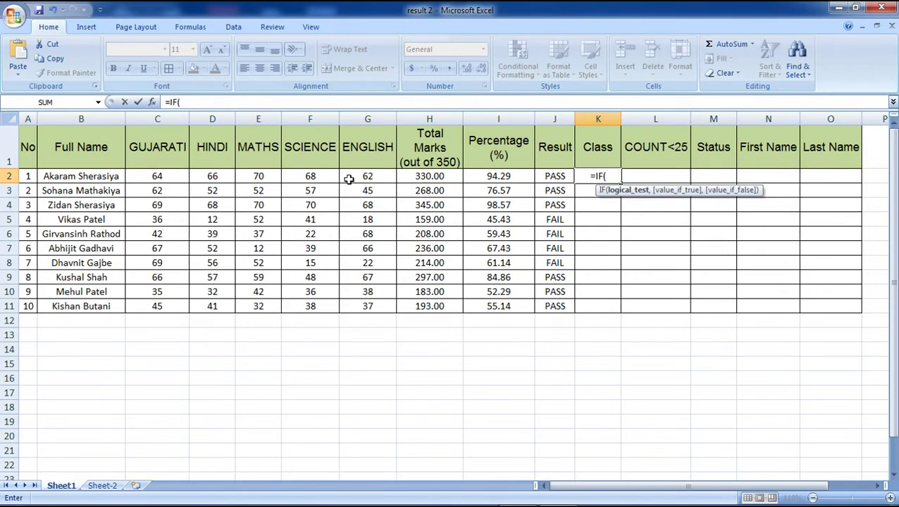
{"action": "type", "text": "or("}
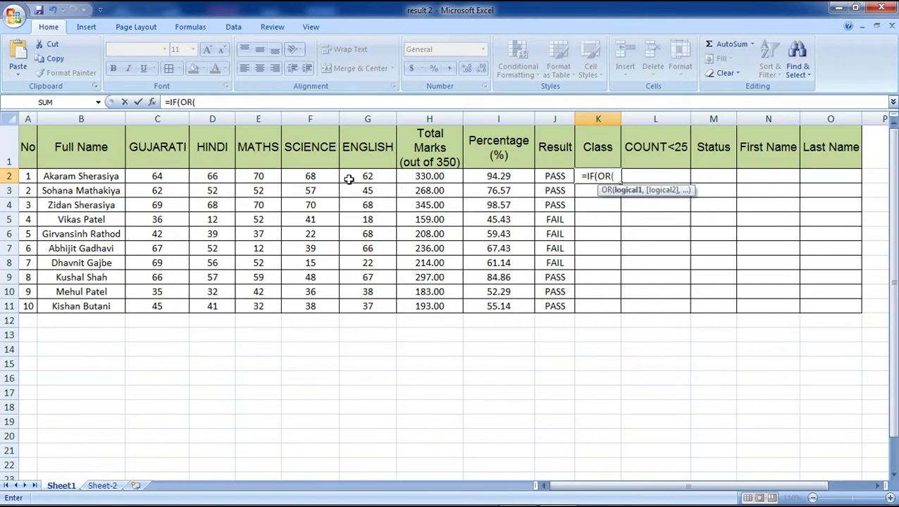
{"action": "left_click", "coordinate": [157, 176]}
{"action": "type", "text": "<25,"}
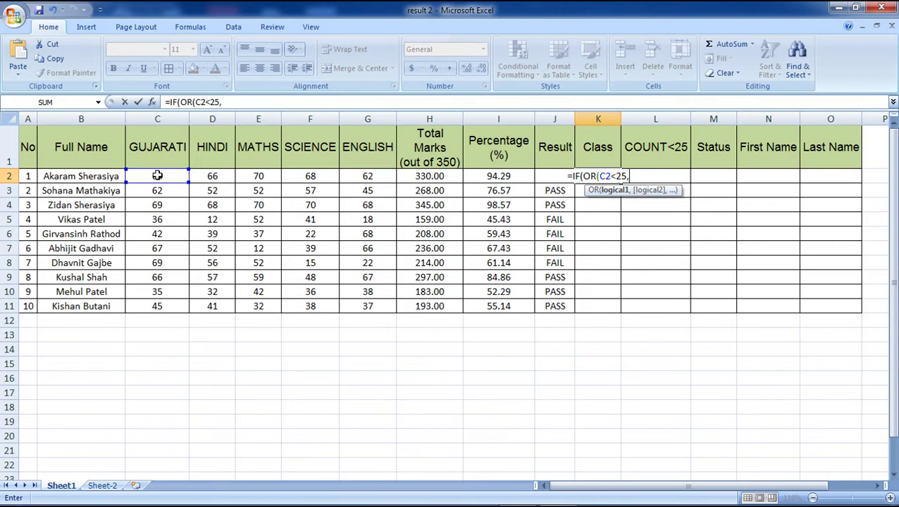
{"action": "left_click", "coordinate": [205, 176]}
{"action": "type", "text": "<25,"}
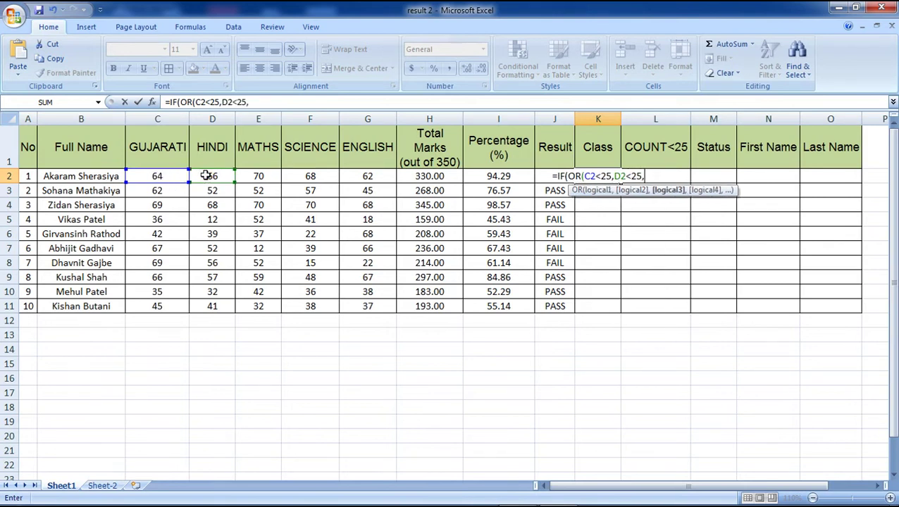
- Add the E2, F2 and G2 below-25 tests, then "FAIL" and an opening nested IF(
{"action": "left_click", "coordinate": [258, 175]}
{"action": "type", "text": "<25,"}
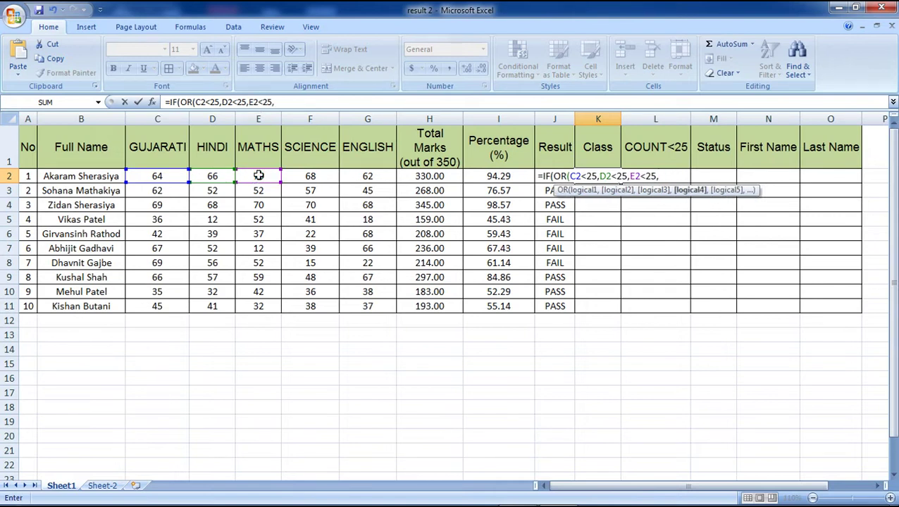
{"action": "left_click", "coordinate": [301, 174]}
{"action": "type", "text": "<"}
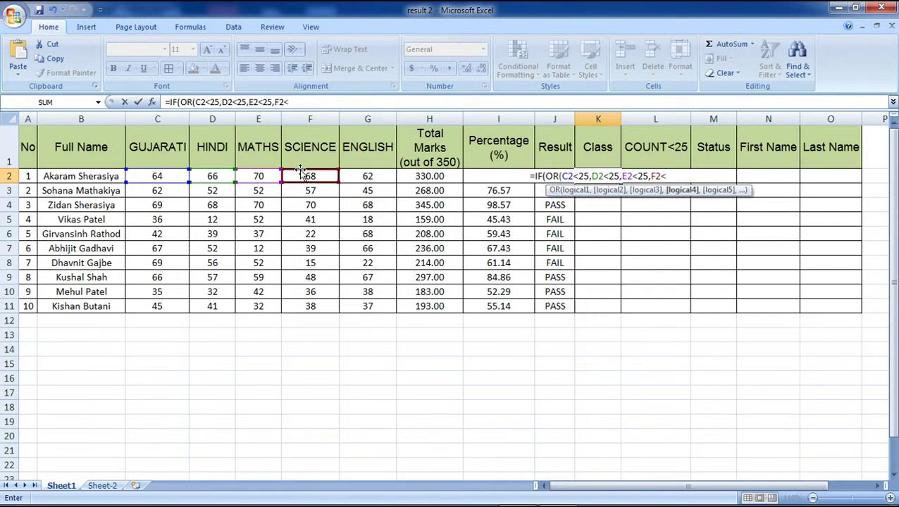
{"action": "type", "text": "25,"}
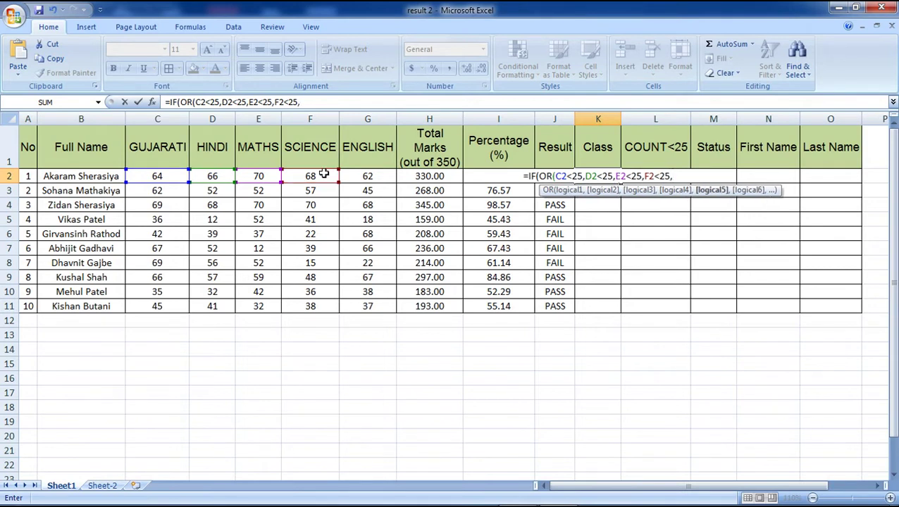
{"action": "left_click", "coordinate": [367, 176]}
{"action": "type", "text": "<25)"}
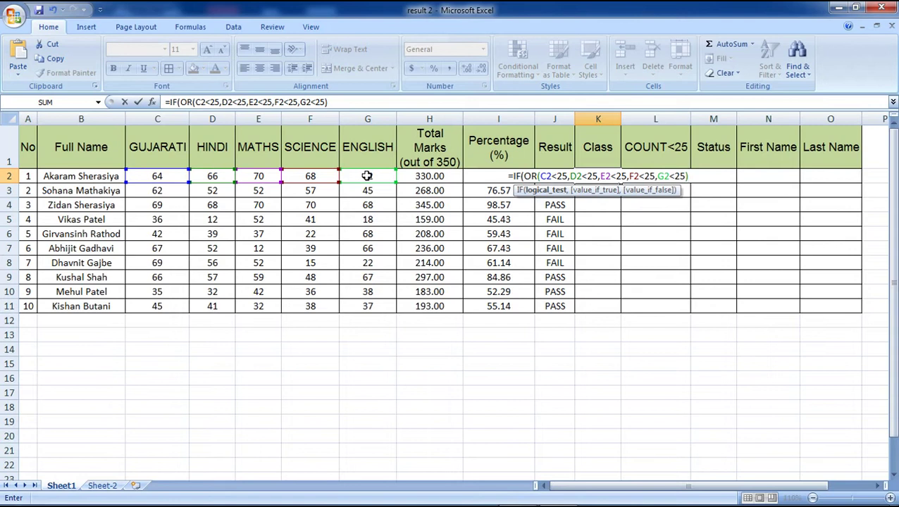
{"action": "type", "text": ","}
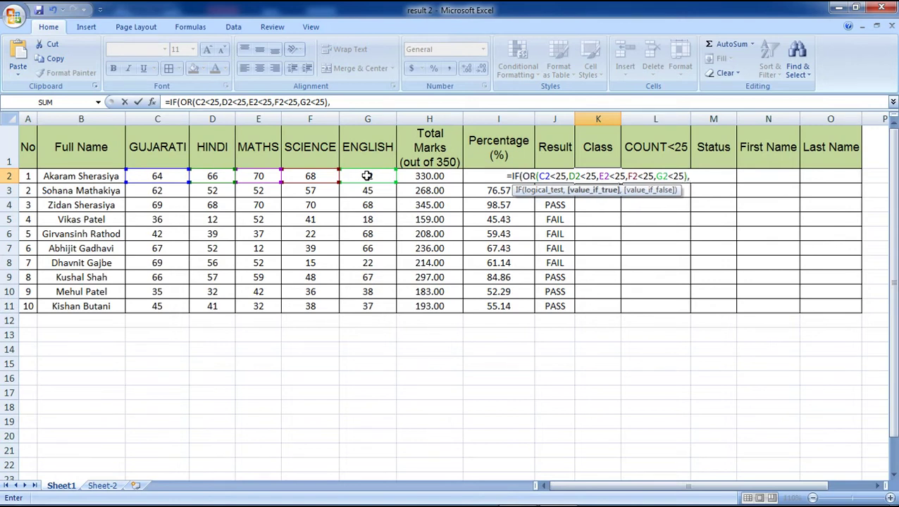
{"action": "type", "text": "\""}
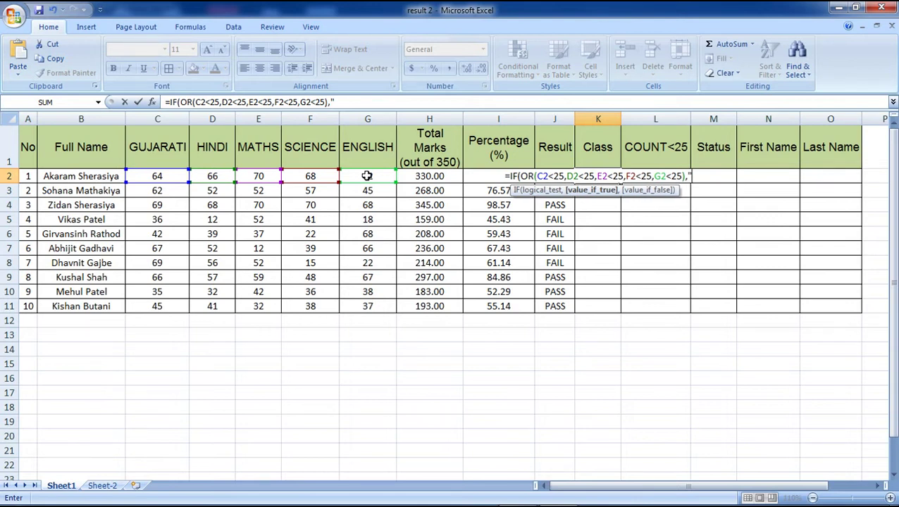
{"action": "type", "text": "FA"}
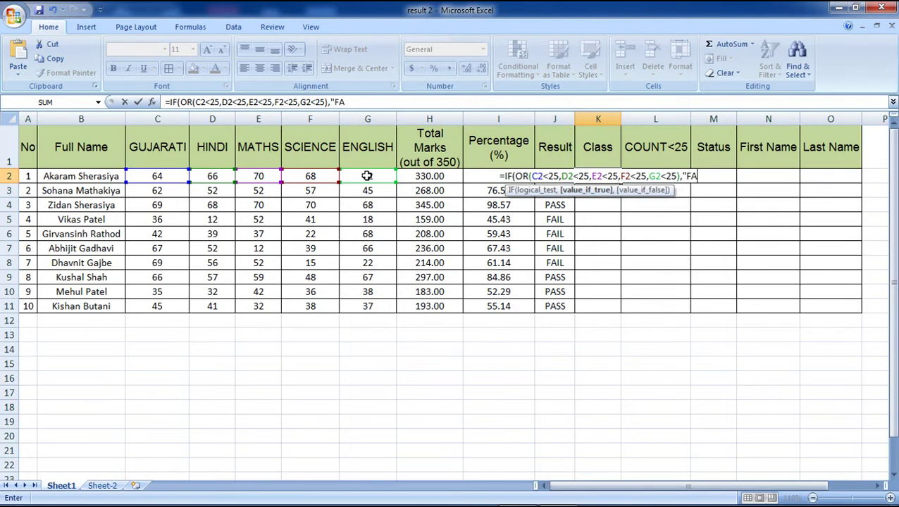
{"action": "type", "text": "IL\""}
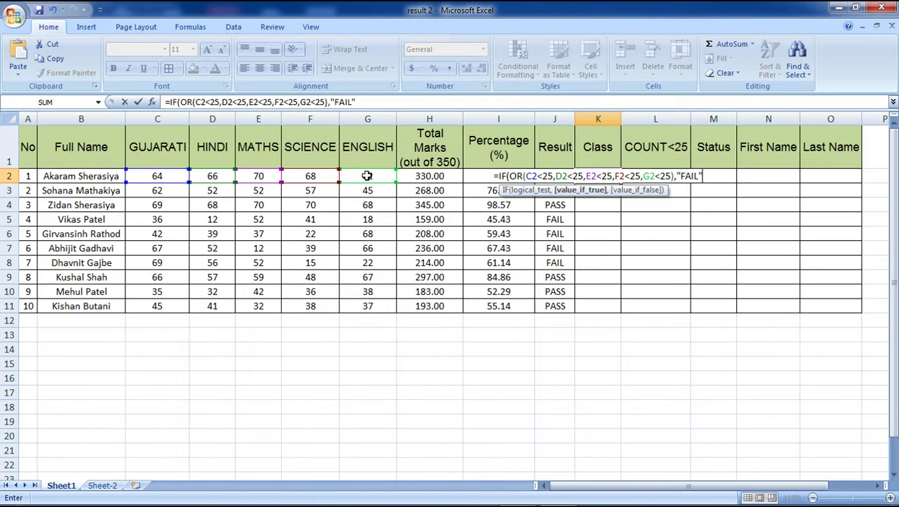
{"action": "type", "text": ","}
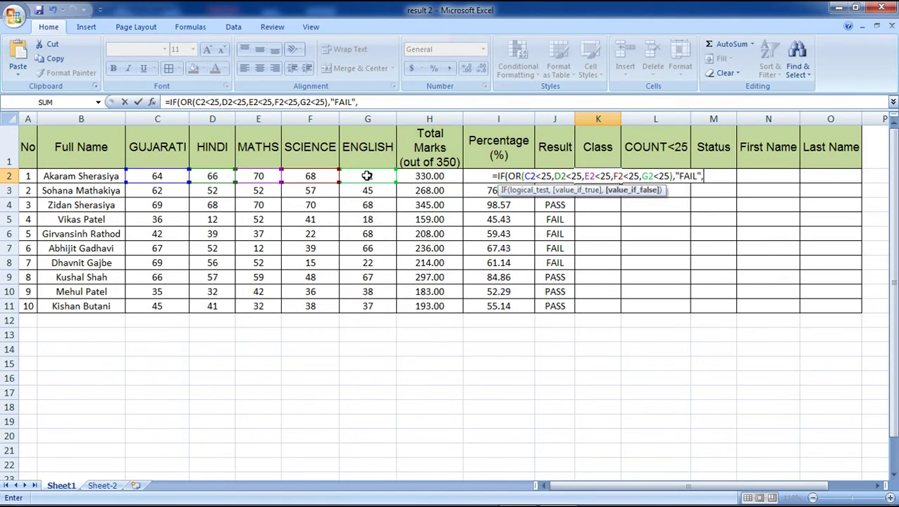
{"action": "type", "text": "IF("}
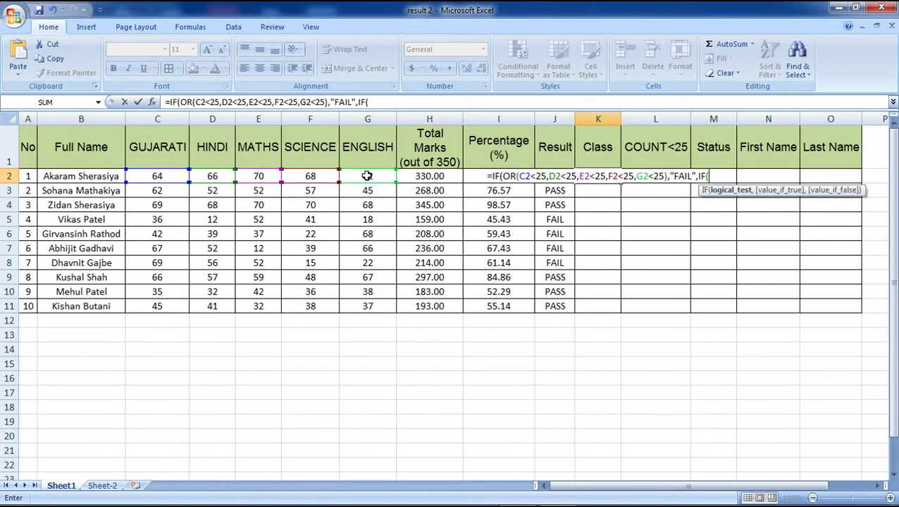
- Add the test I2>=70 inside K2's nested IF
{"action": "left_click", "coordinate": [475, 177]}
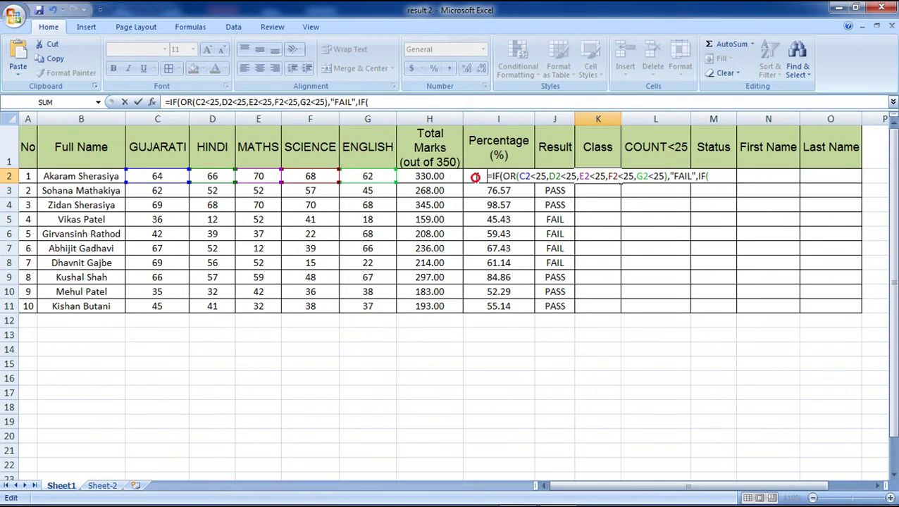
{"action": "left_click", "coordinate": [712, 177]}
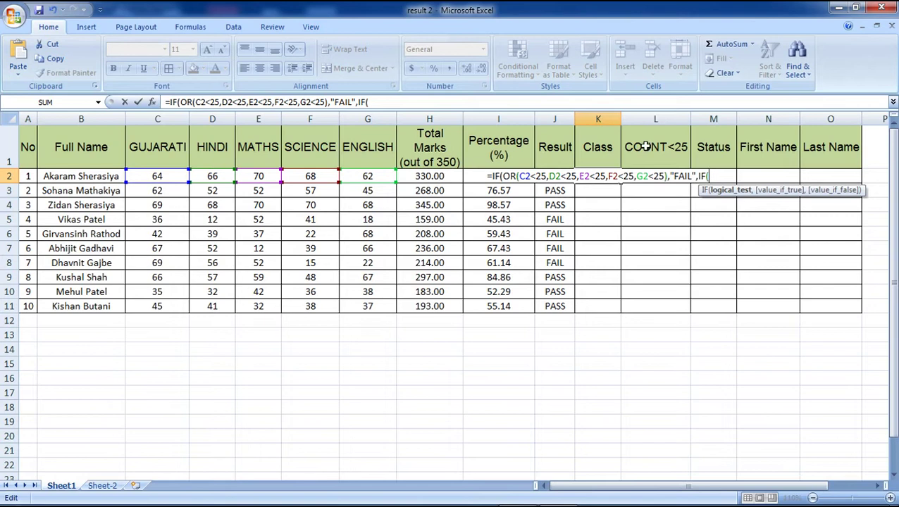
{"action": "key", "text": "Left"}
{"action": "key", "text": "Left"}
{"action": "key", "text": "Left"}
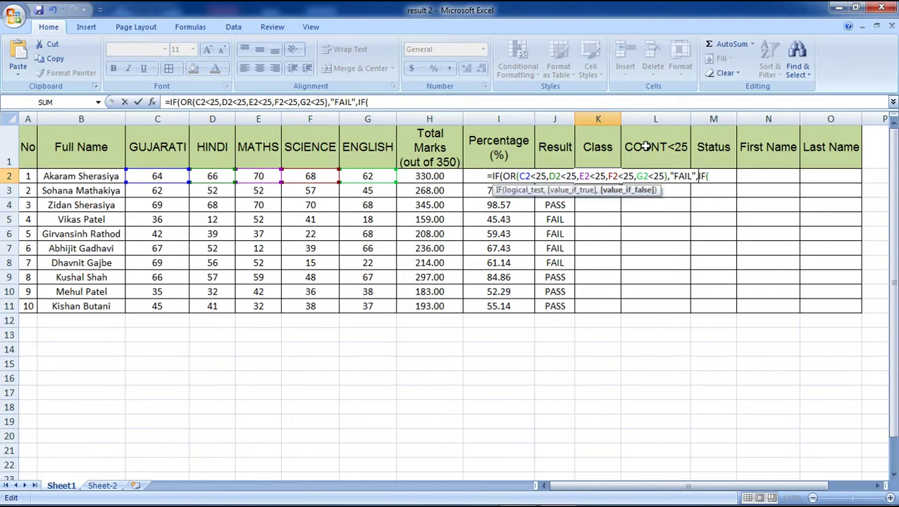
{"action": "key", "text": "Right"}
{"action": "key", "text": "Right"}
{"action": "key", "text": "Right"}
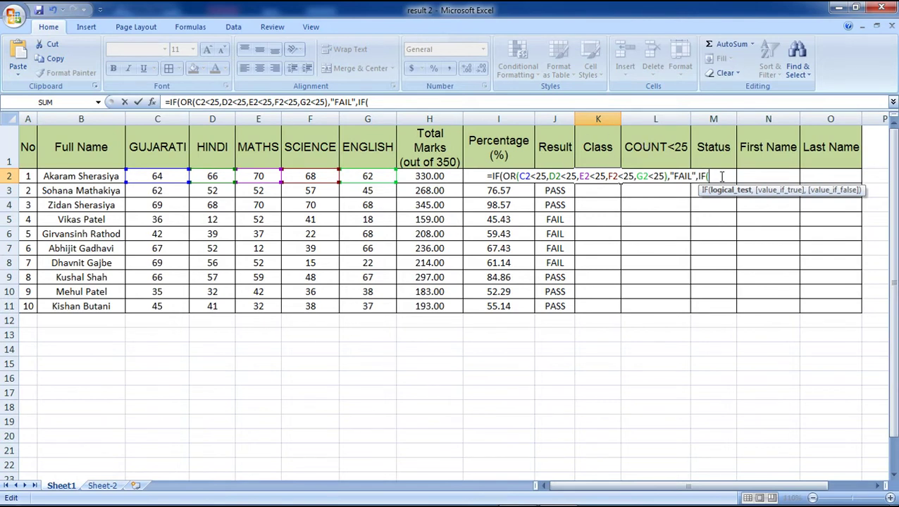
{"action": "type", "text": "i"}
{"action": "key", "text": "BackSpace"}
{"action": "type", "text": "I"}
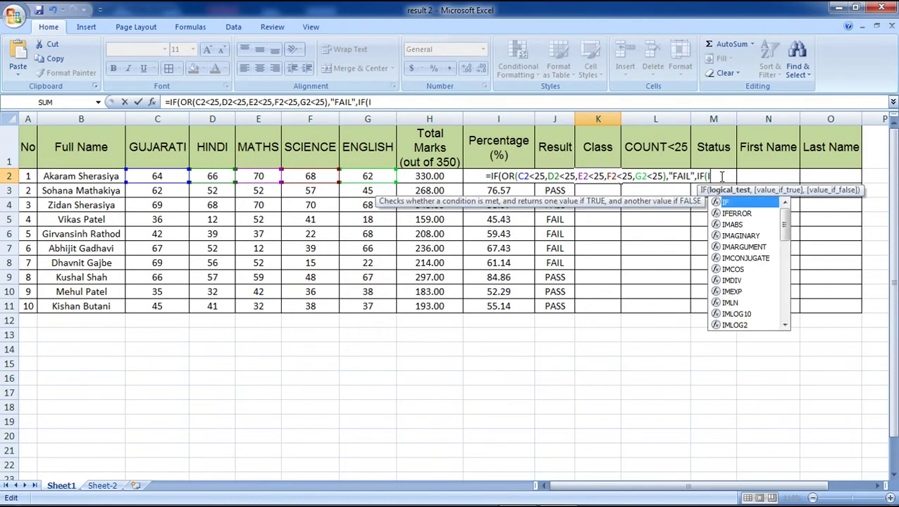
{"action": "type", "text": "2"}
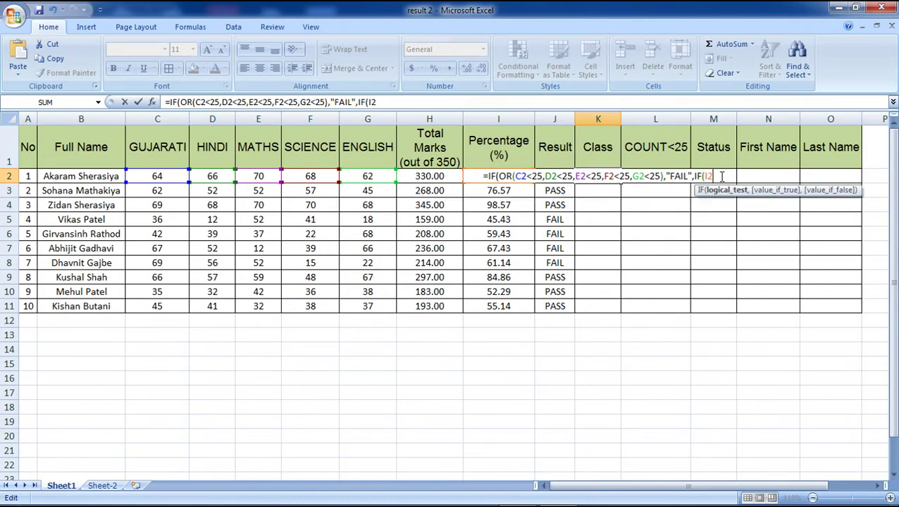
{"action": "type", "text": ">"}
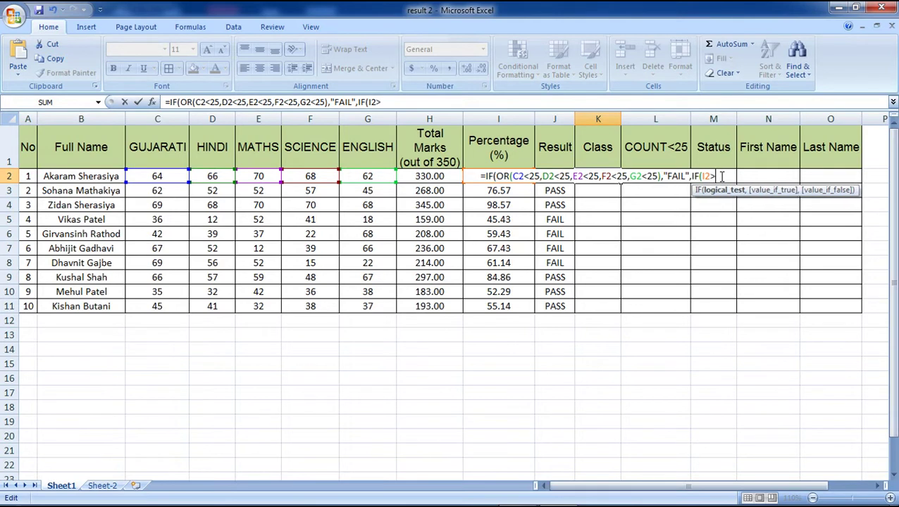
{"action": "type", "text": "=70"}
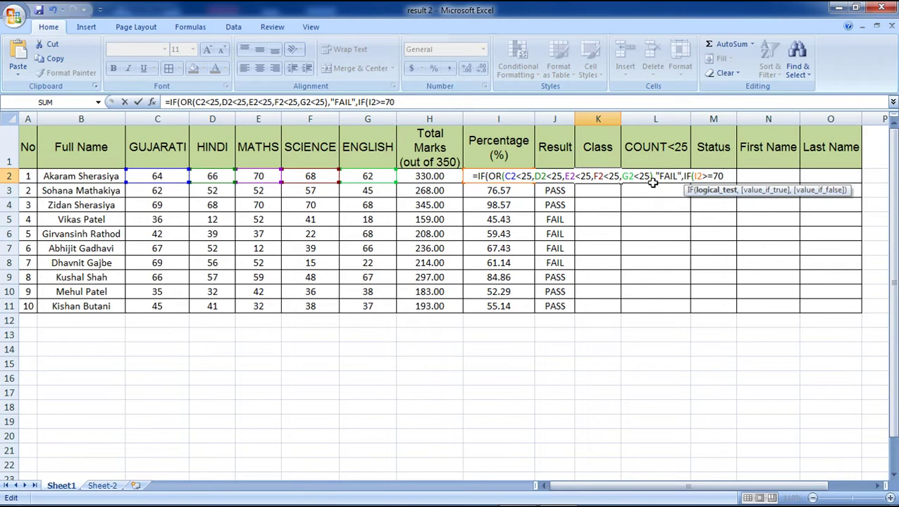
- Check the DISTINCTION and FIRST class rules in the PDF, then go back to Excel
{"action": "key", "text": "alt+Tab"}
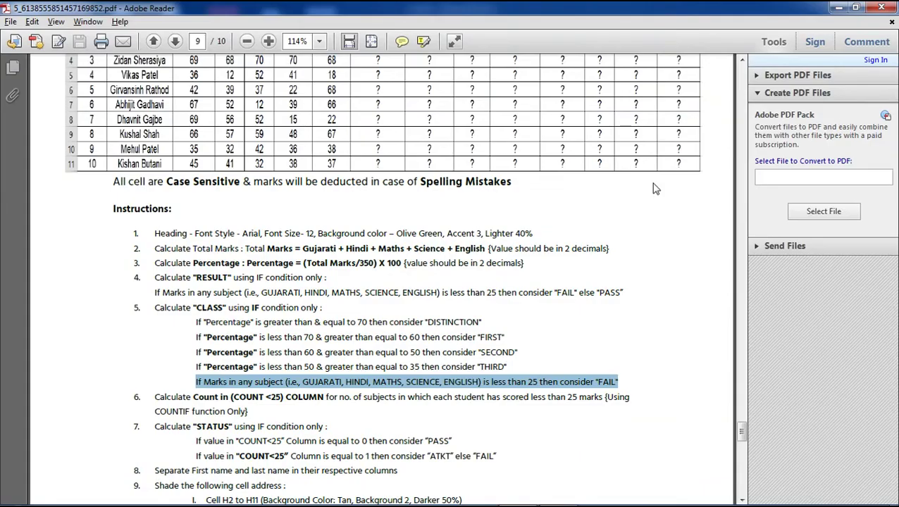
{"action": "left_click_drag", "start_coordinate": [504, 337], "coordinate": [263, 322]}
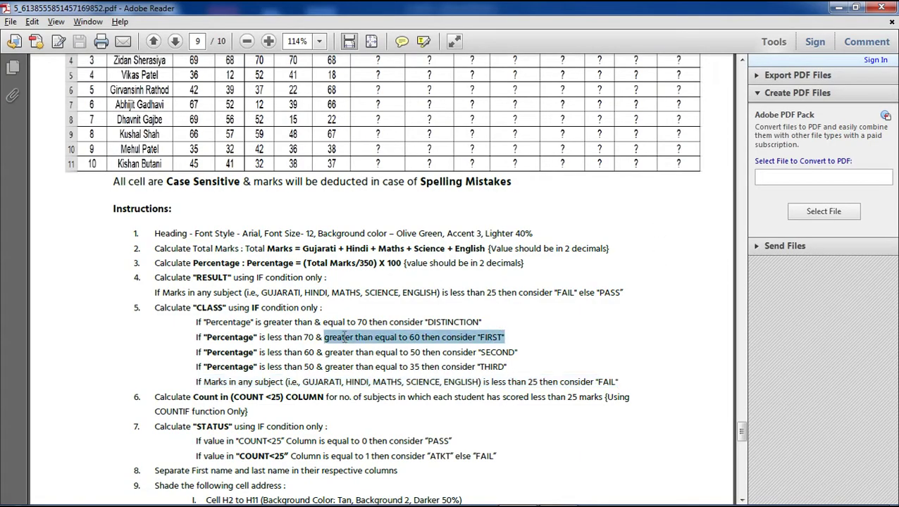
{"action": "double_click", "coordinate": [461, 322]}
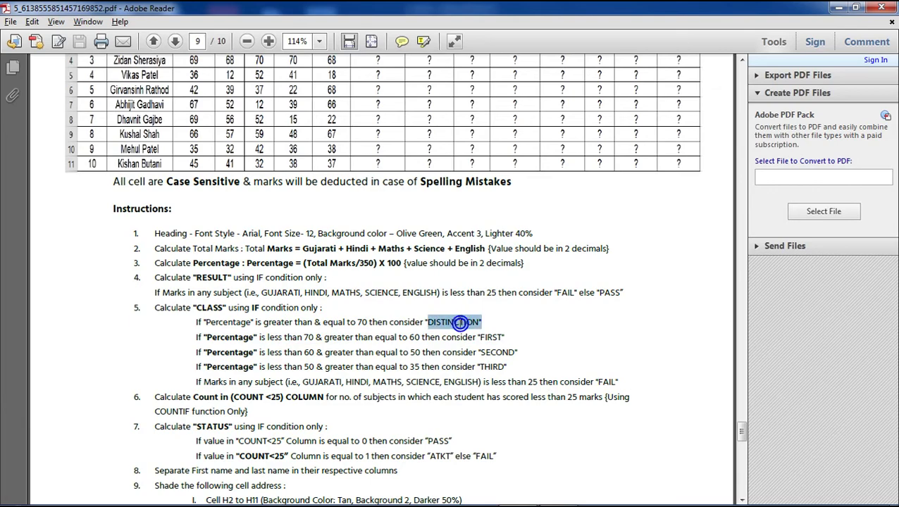
{"action": "key", "text": "alt+Tab"}
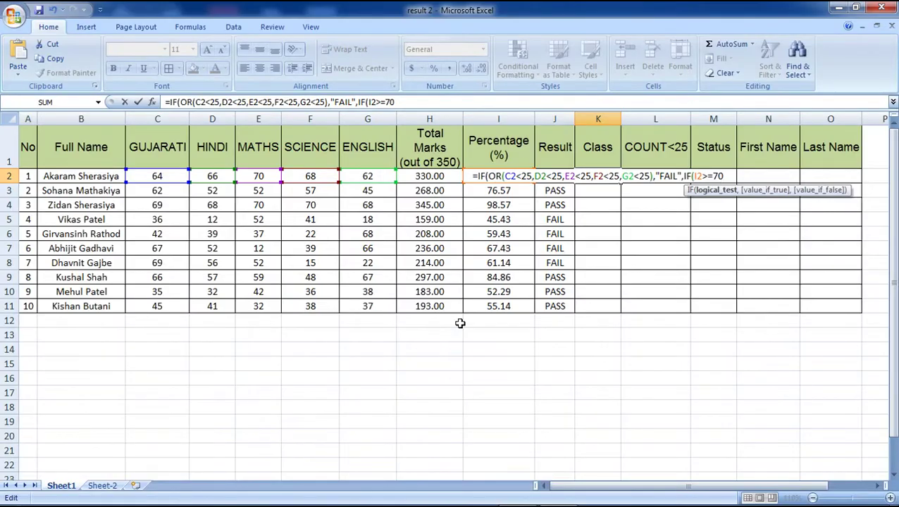
- Add "DISTINCTION" and a nested IF returning "FIRST" when I2>=60
{"action": "type", "text": ",\""}
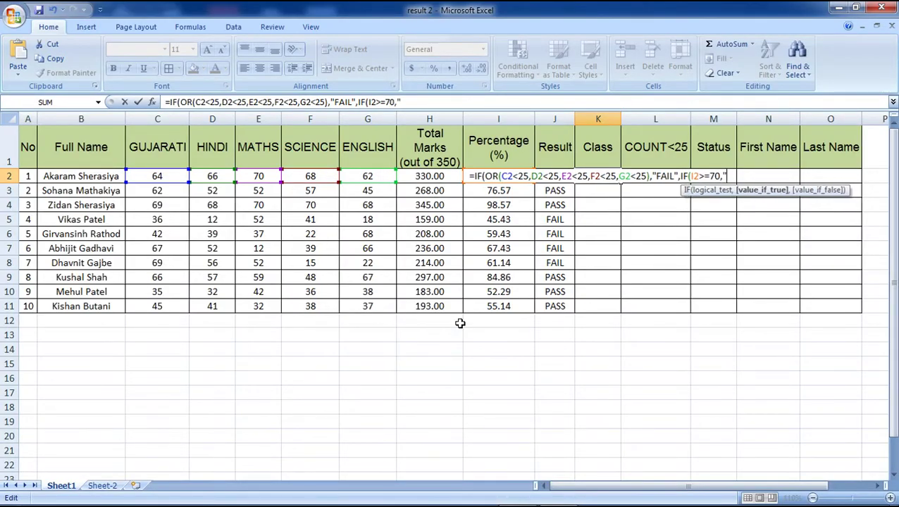
{"action": "type", "text": "DISTINCTION"}
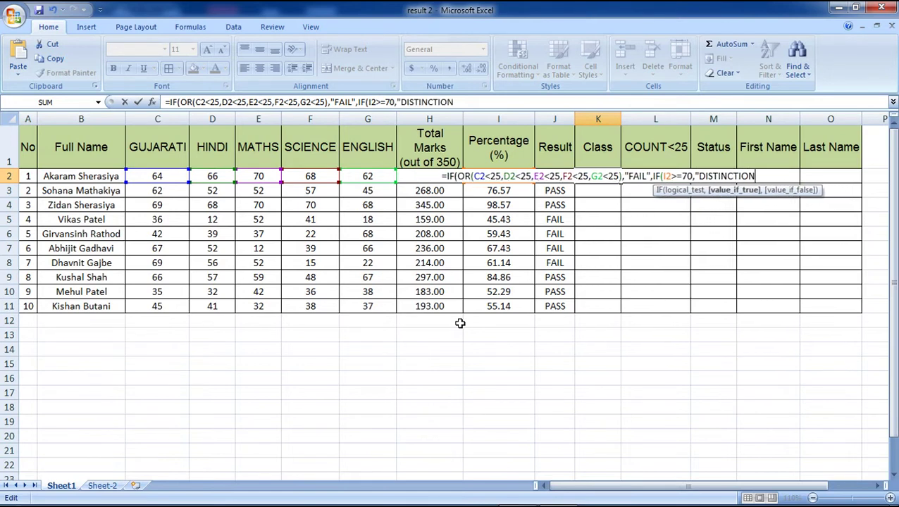
{"action": "type", "text": "\","}
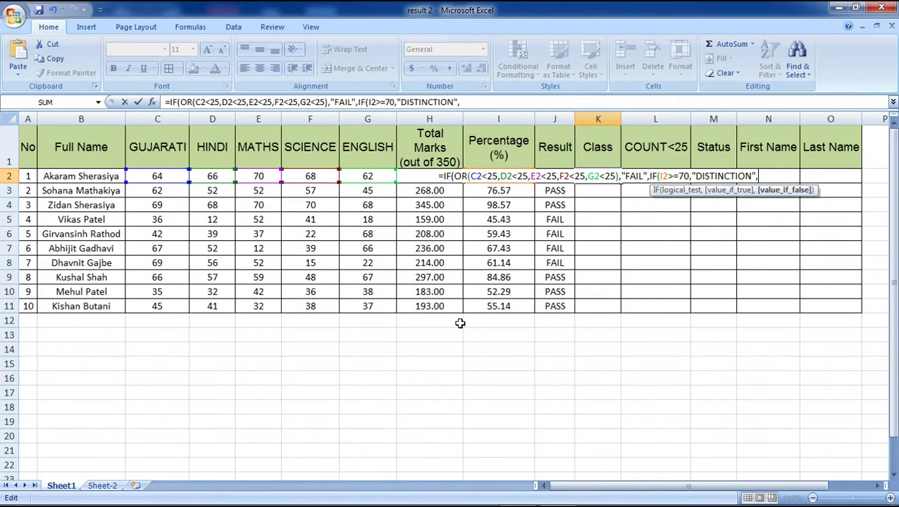
{"action": "type", "text": "if"}
{"action": "key", "text": "Tab"}
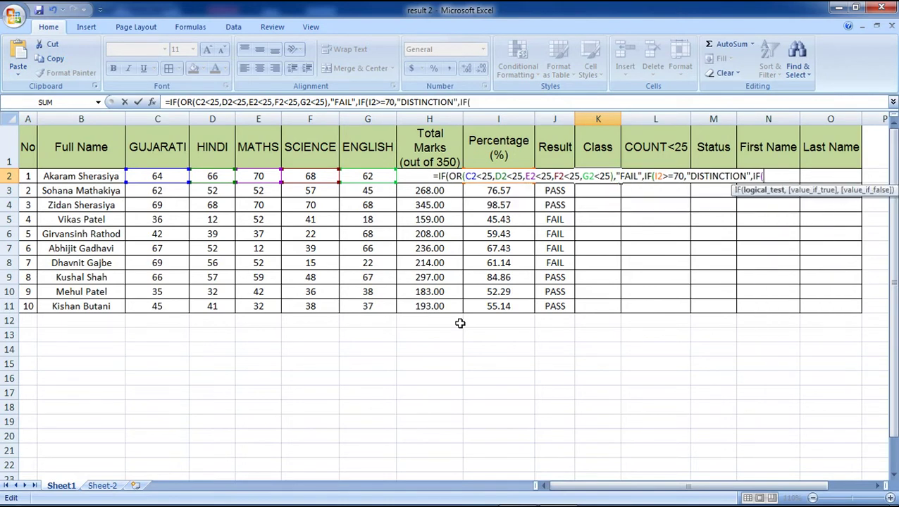
{"action": "type", "text": "i"}
{"action": "key", "text": "BackSpace"}
{"action": "type", "text": "I2"}
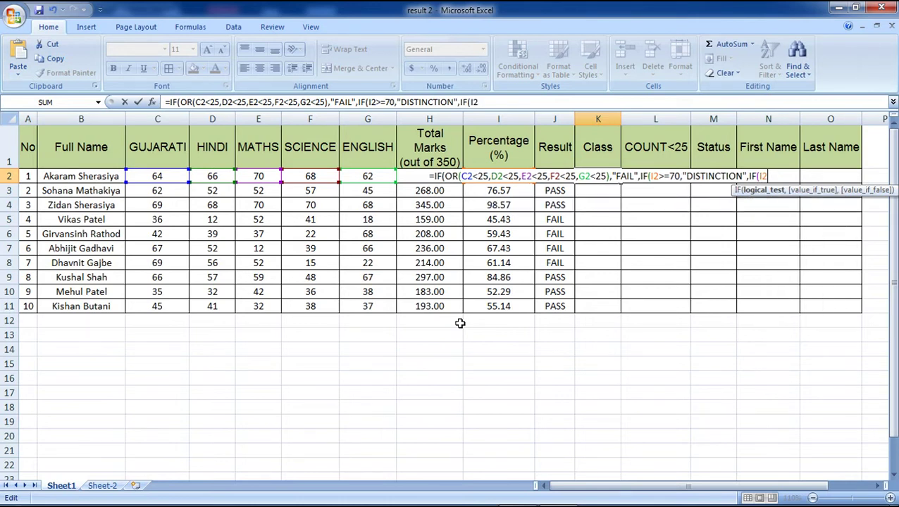
{"action": "type", "text": ">"}
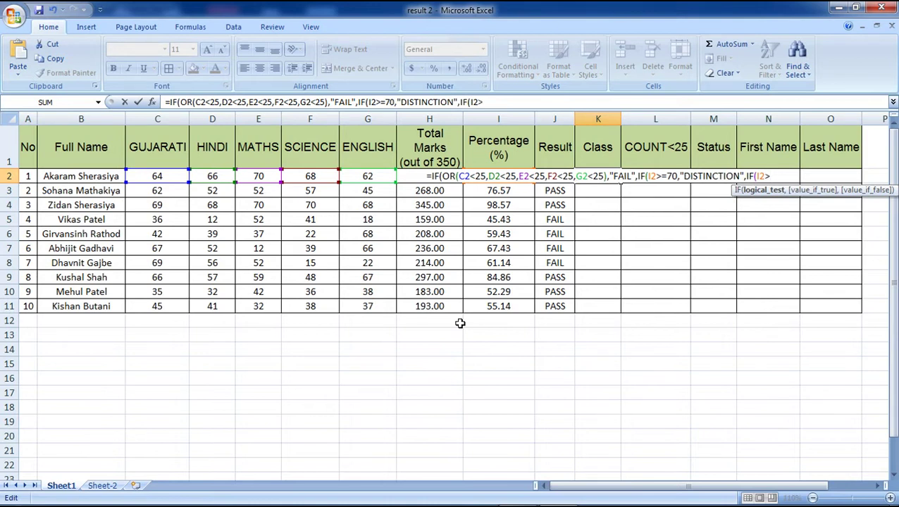
{"action": "type", "text": "=60"}
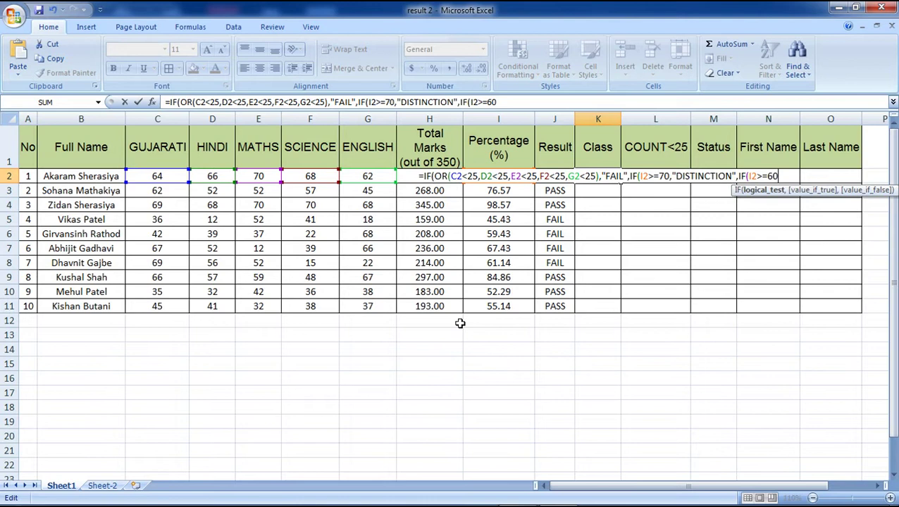
{"action": "type", "text": ",\""}
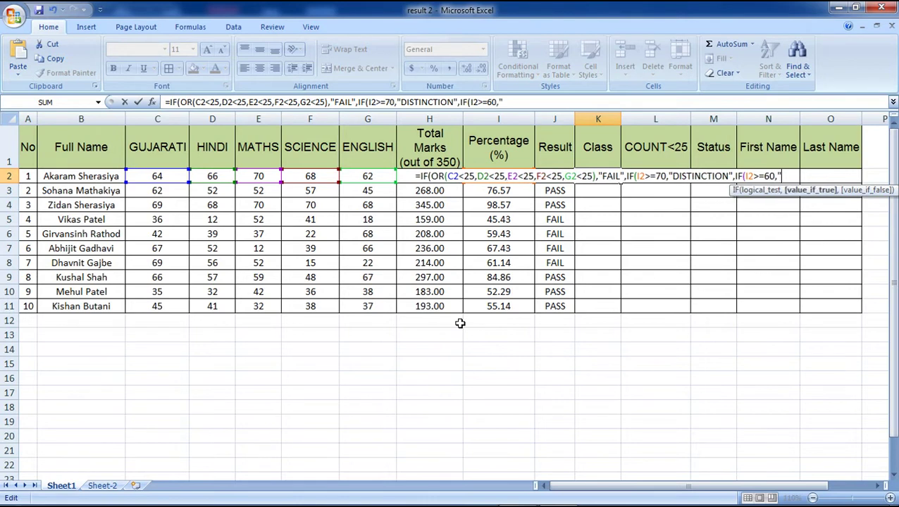
{"action": "type", "text": "First"}
{"action": "key", "text": "BackSpace"}
{"action": "key", "text": "BackSpace"}
{"action": "key", "text": "BackSpace"}
{"action": "key", "text": "BackSpace"}
{"action": "type", "text": "I"}
{"action": "type", "text": "RT"}
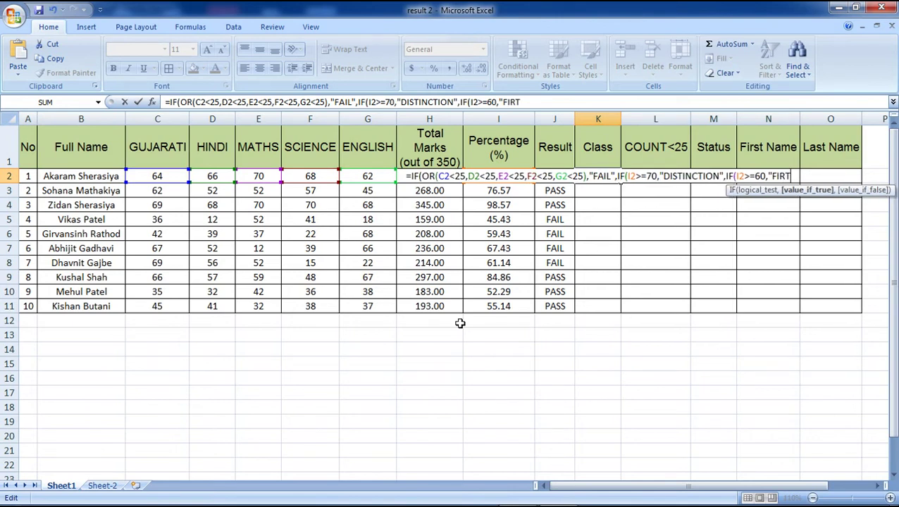
{"action": "key", "text": "BackSpace"}
- Add a nested IF returning "SECOND" when I2>=50, confirming the rule in the PDF
{"action": "type", "text": "ST"}
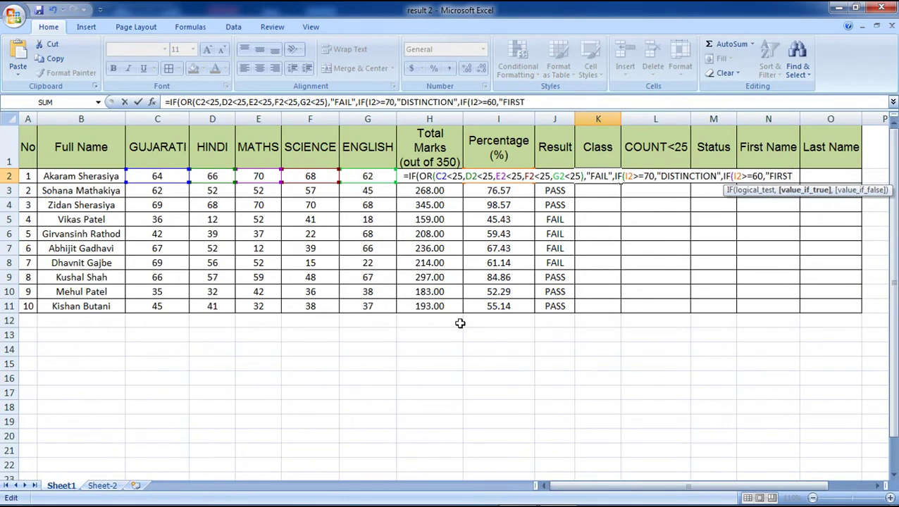
{"action": "type", "text": "\",IF("}
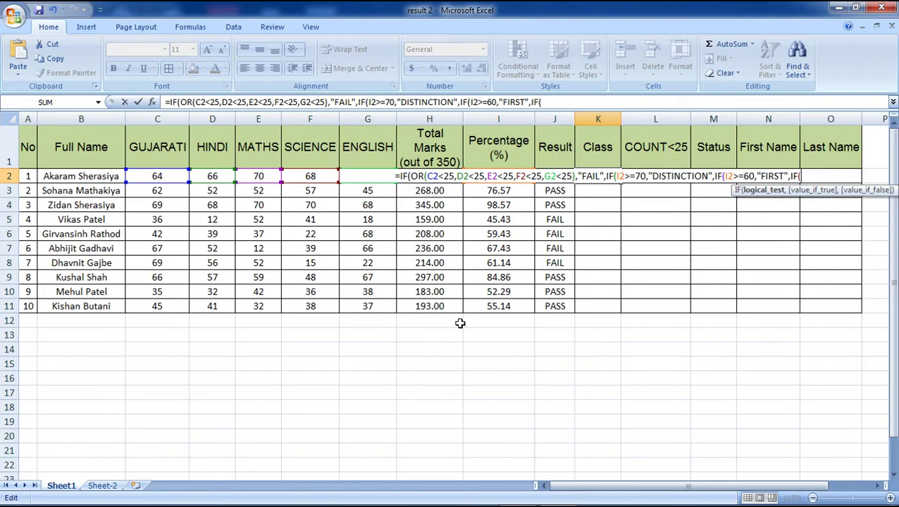
{"action": "type", "text": "I2>50"}
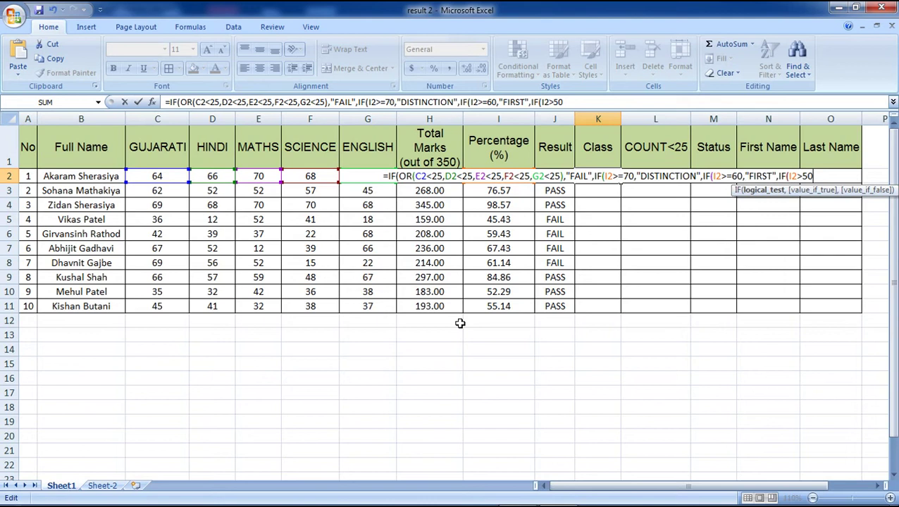
{"action": "key", "text": "BackSpace"}
{"action": "key", "text": "BackSpace"}
{"action": "type", "text": "=50"}
{"action": "key", "text": "alt+Tab"}
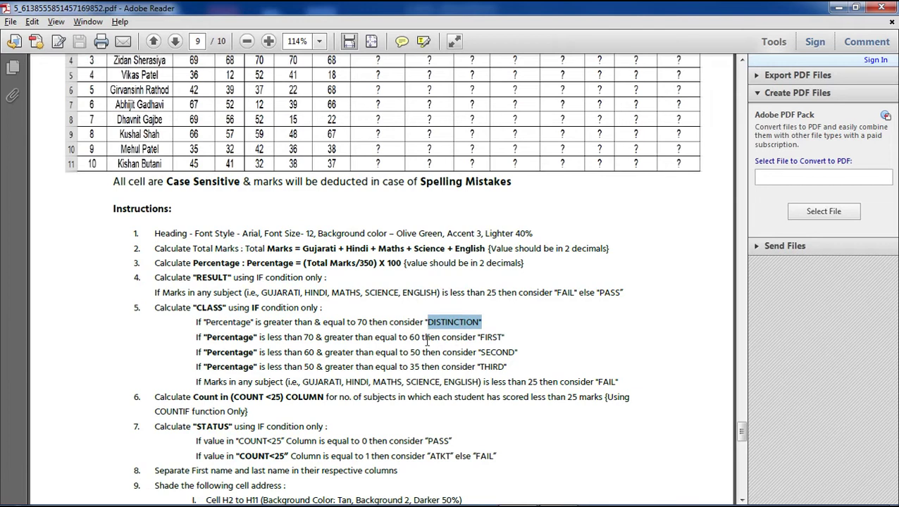
{"action": "mouse_move", "coordinate": [508, 338]}
{"action": "left_mouse_down"}
{"action": "mouse_move", "coordinate": [410, 353]}
{"action": "mouse_move", "coordinate": [518, 359]}
{"action": "left_mouse_up"}
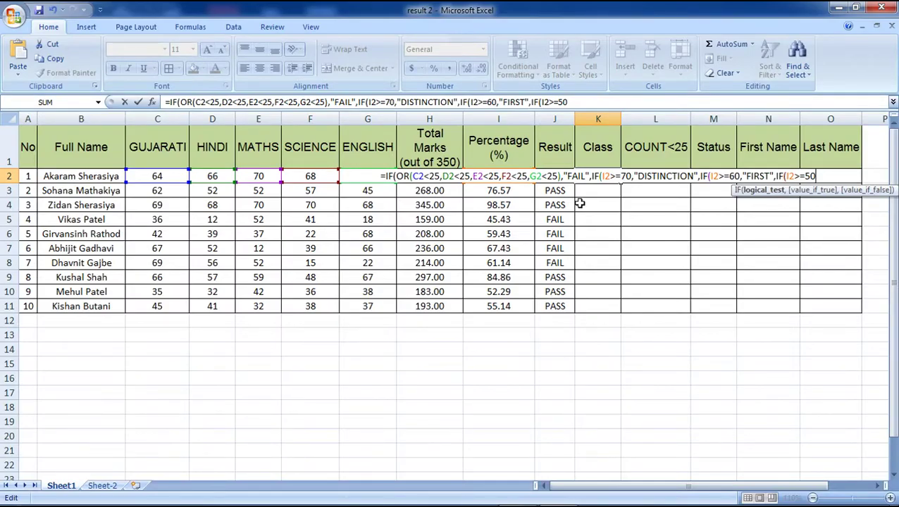
{"action": "type", "text": ",\"SECOND\""}
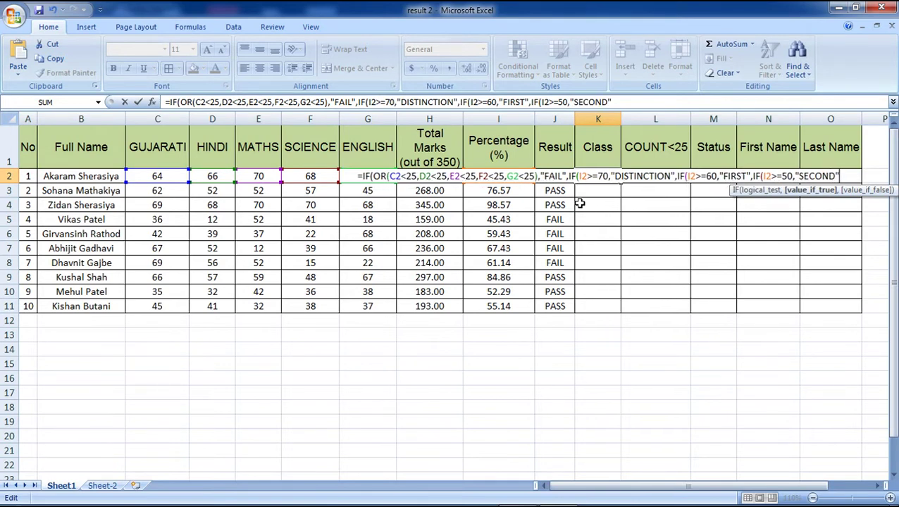
{"action": "type", "text": ","}
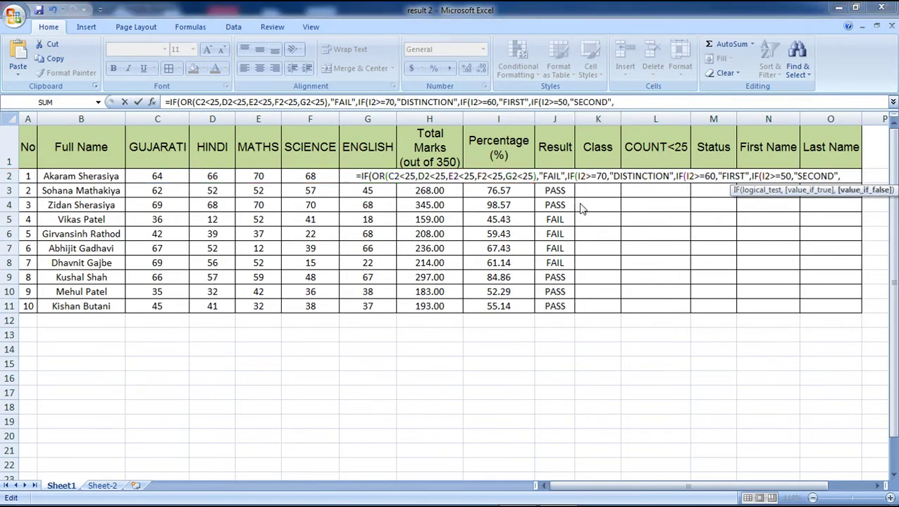
- Check the THIRD rule, then finish with IF(I2>=35,"THIRD") and the closing brackets
{"action": "key", "text": "alt+Tab"}
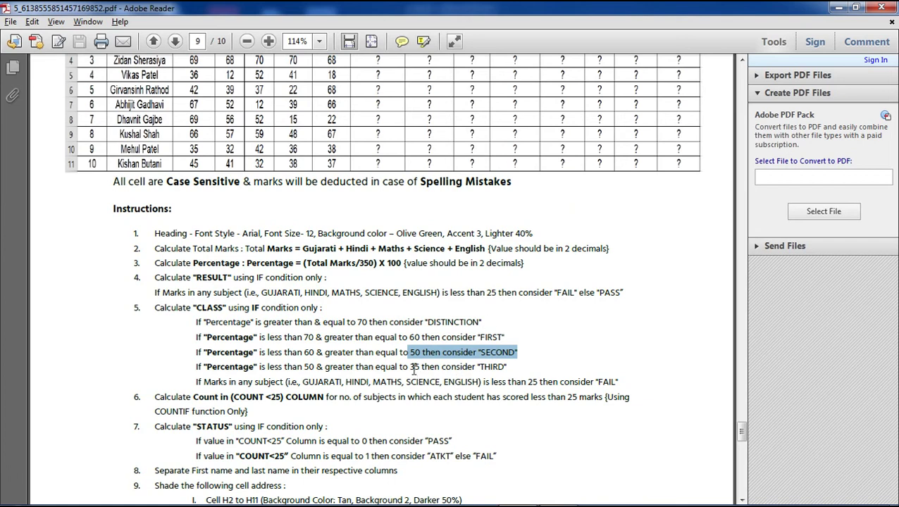
{"action": "left_click_drag", "start_coordinate": [410, 367], "coordinate": [506, 368]}
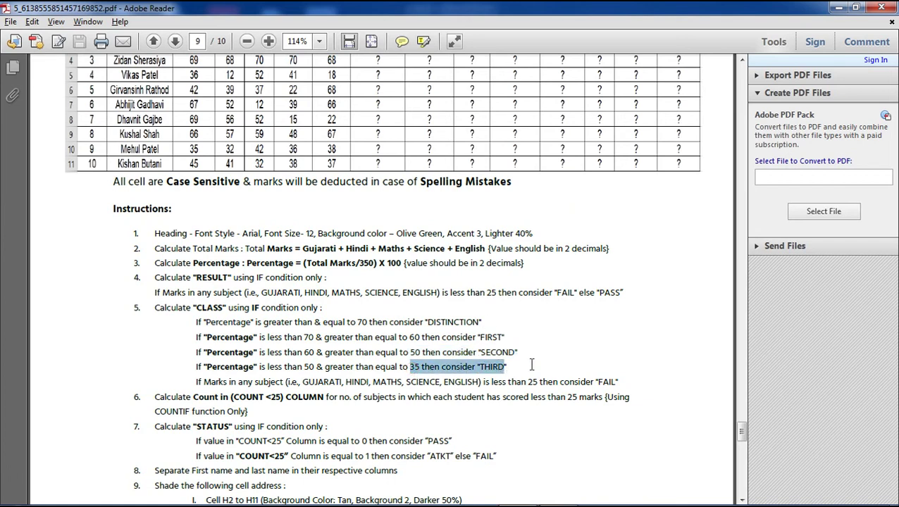
{"action": "key", "text": "alt+Tab"}
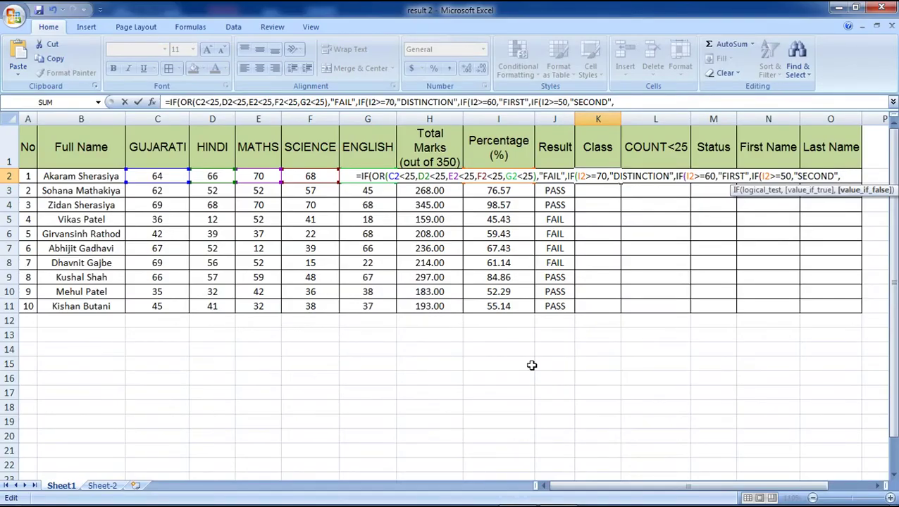
{"action": "type", "text": "IF("}
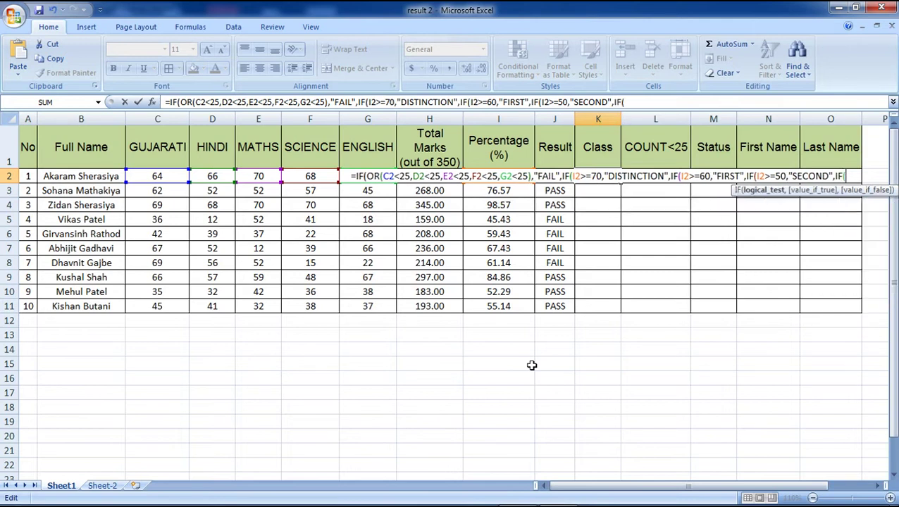
{"action": "type", "text": "I"}
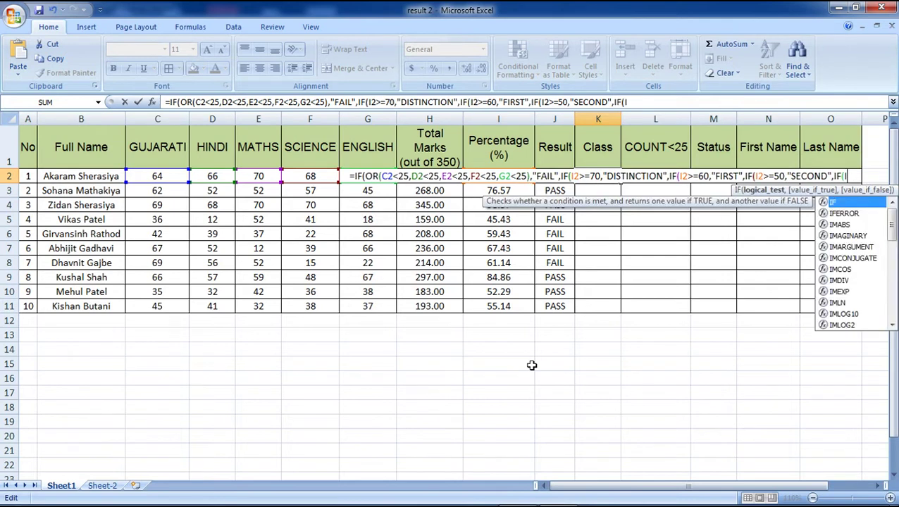
{"action": "type", "text": "2"}
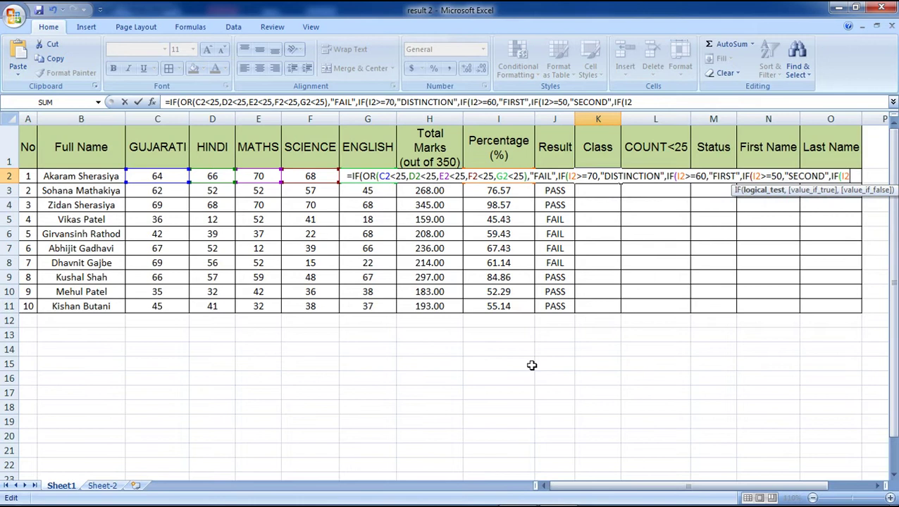
{"action": "type", "text": ">35"}
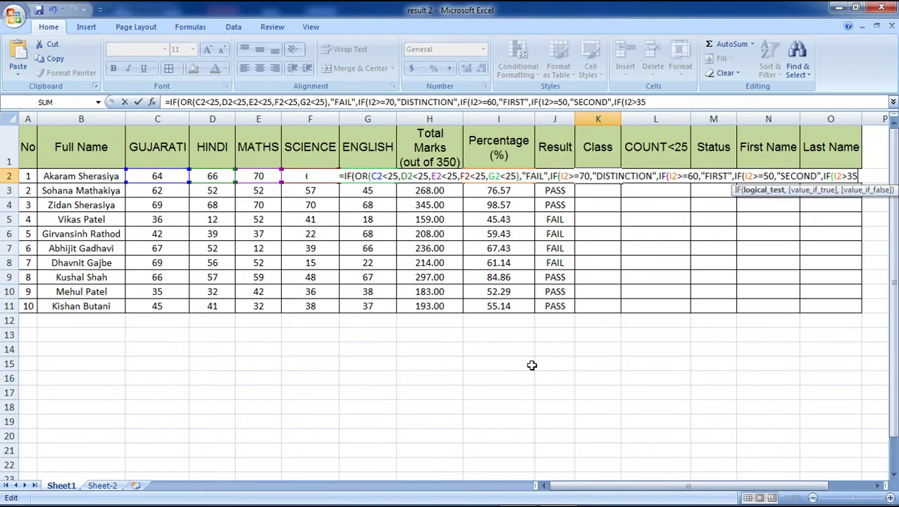
{"action": "key", "text": "BackSpace"}
{"action": "key", "text": "BackSpace"}
{"action": "type", "text": "=35,\""}
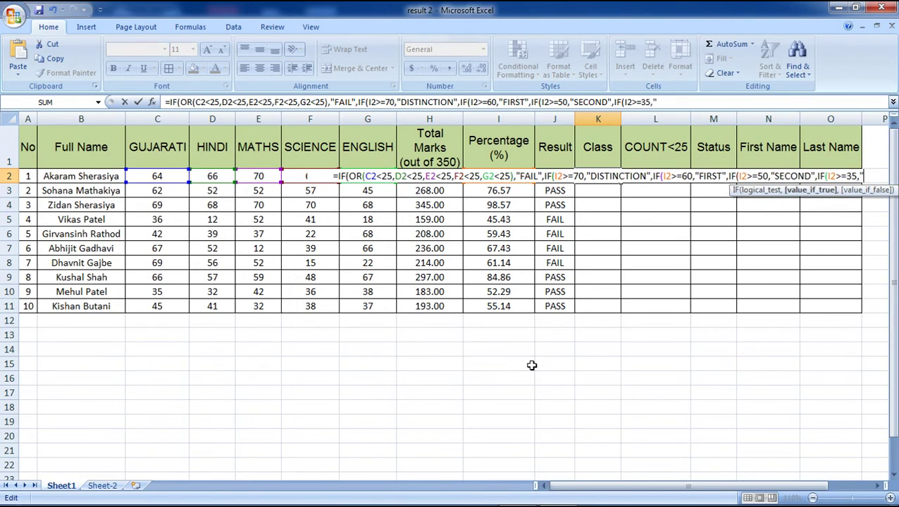
{"action": "type", "text": "THIRD\""}
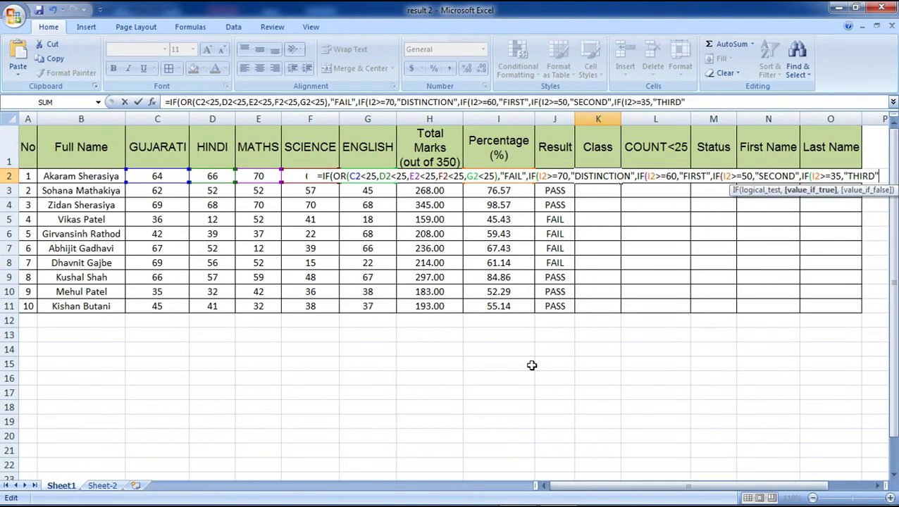
{"action": "type", "text": "))"}
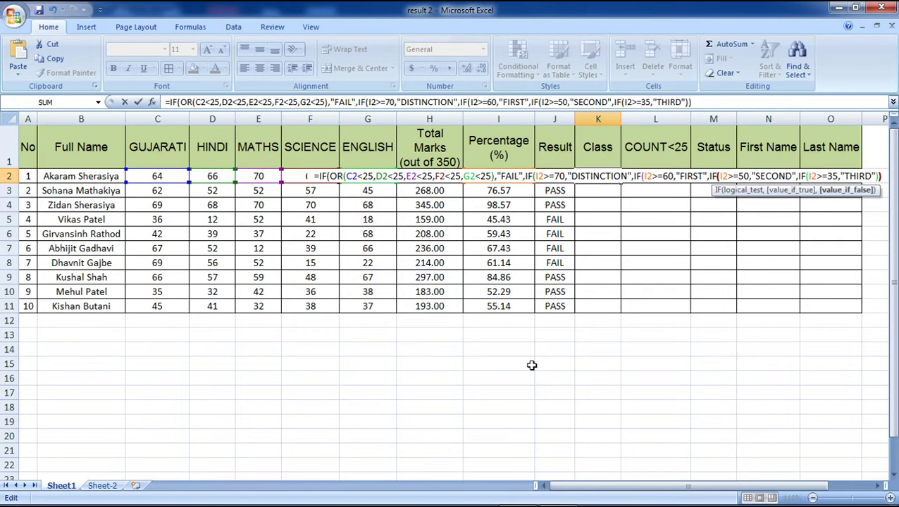
{"action": "type", "text": "))"}
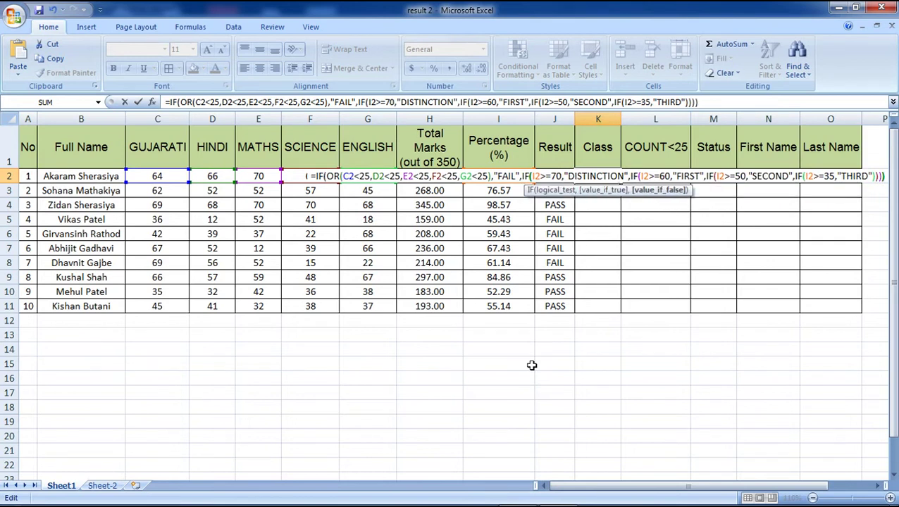
{"action": "type", "text": "))"}
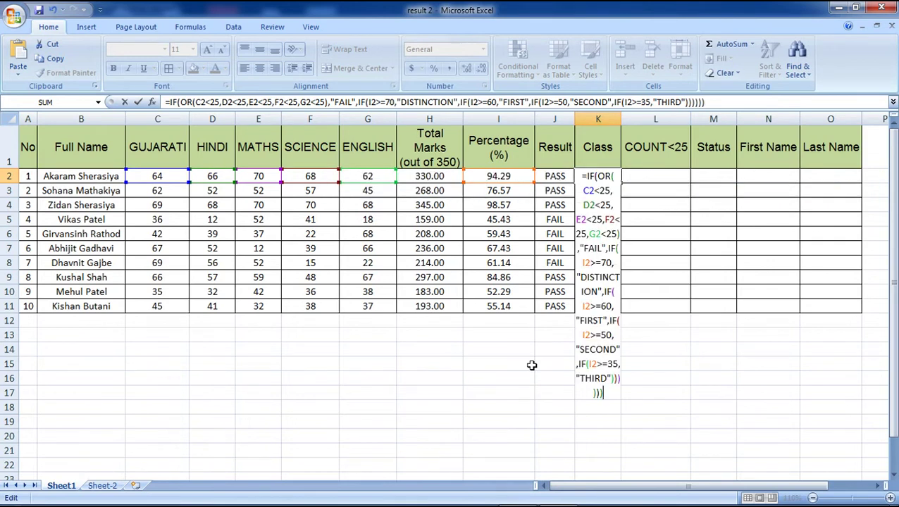
{"action": "key", "text": "Return"}
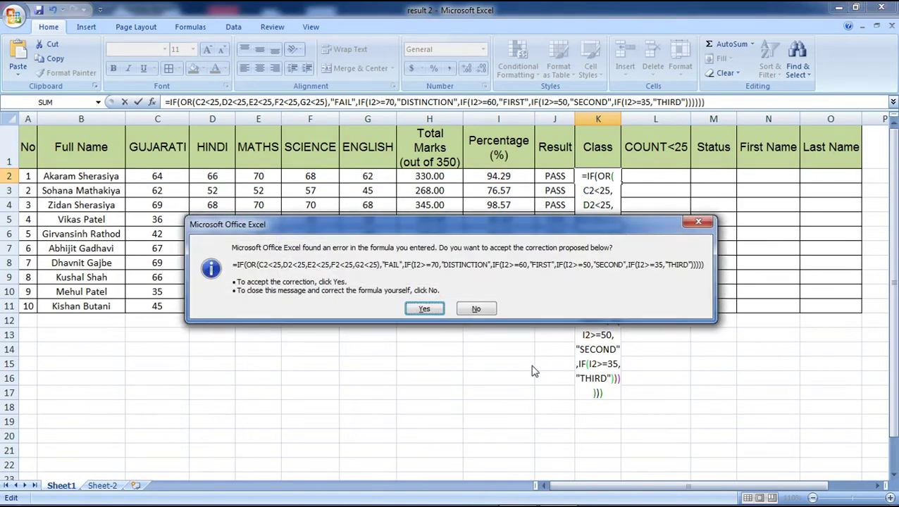
{"action": "key", "text": "Return"}
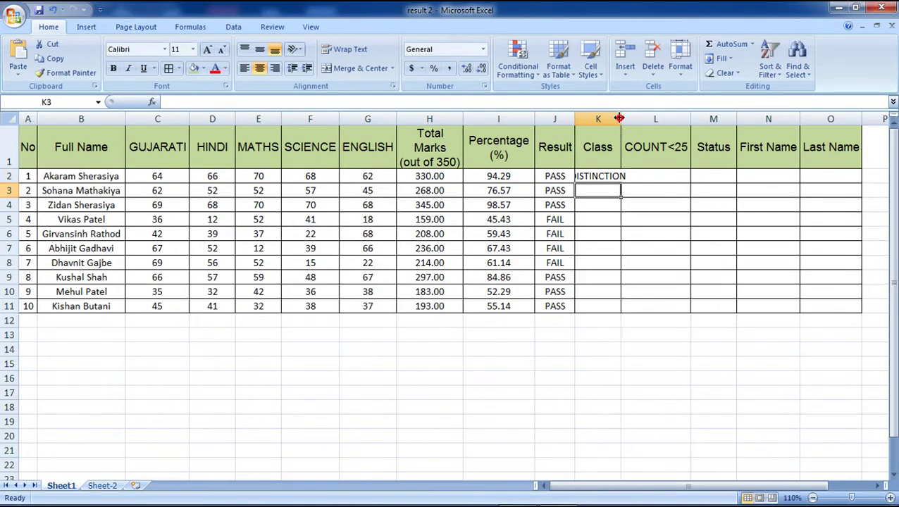
{"action": "double_click", "coordinate": [621, 119]}
{"action": "left_click", "coordinate": [586, 177]}
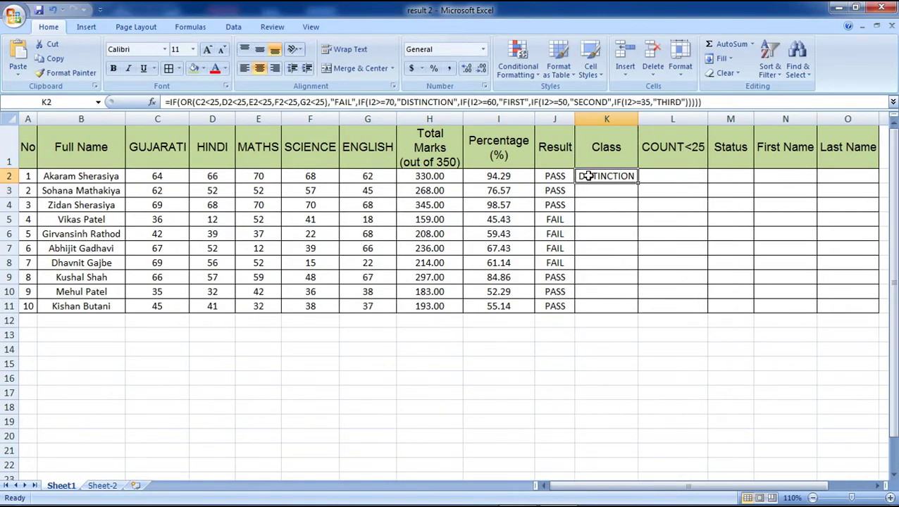
{"action": "left_click", "coordinate": [512, 176]}
{"action": "left_click", "coordinate": [586, 176]}
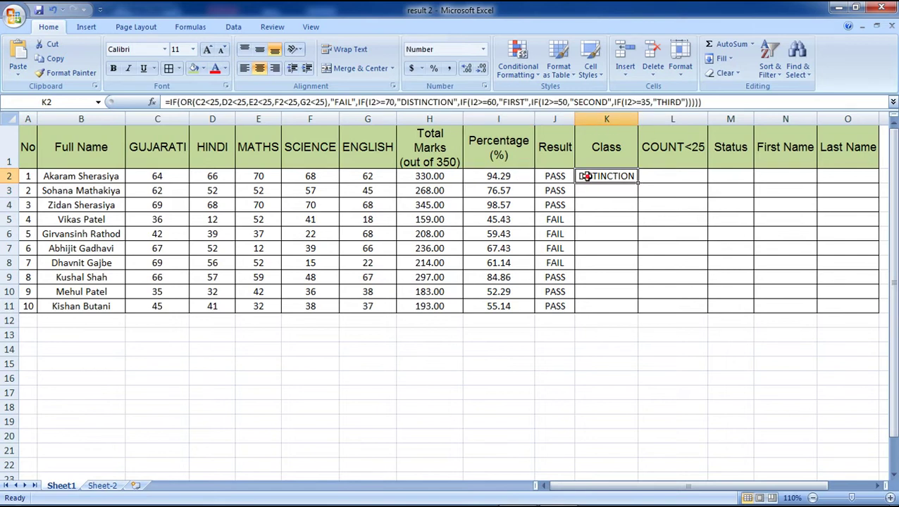
{"action": "double_click", "coordinate": [637, 183]}
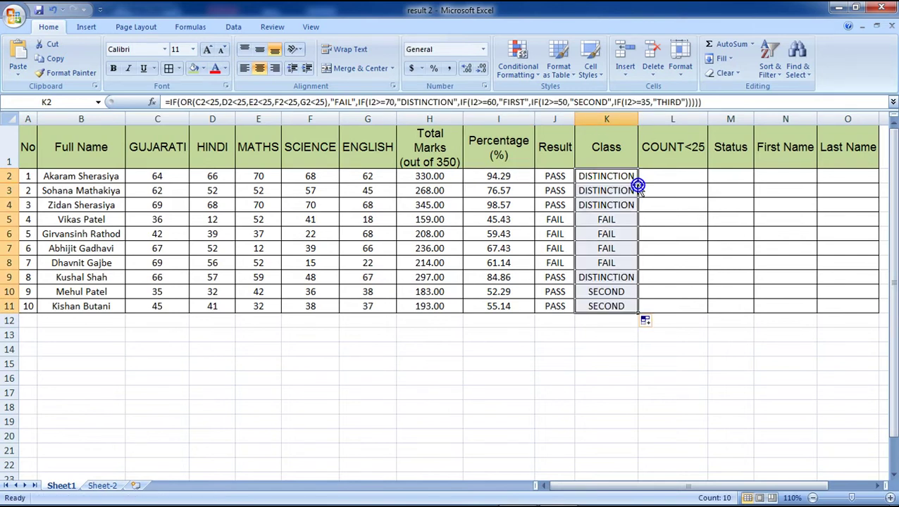
{"action": "left_click", "coordinate": [515, 187]}
{"action": "left_click", "coordinate": [585, 189]}
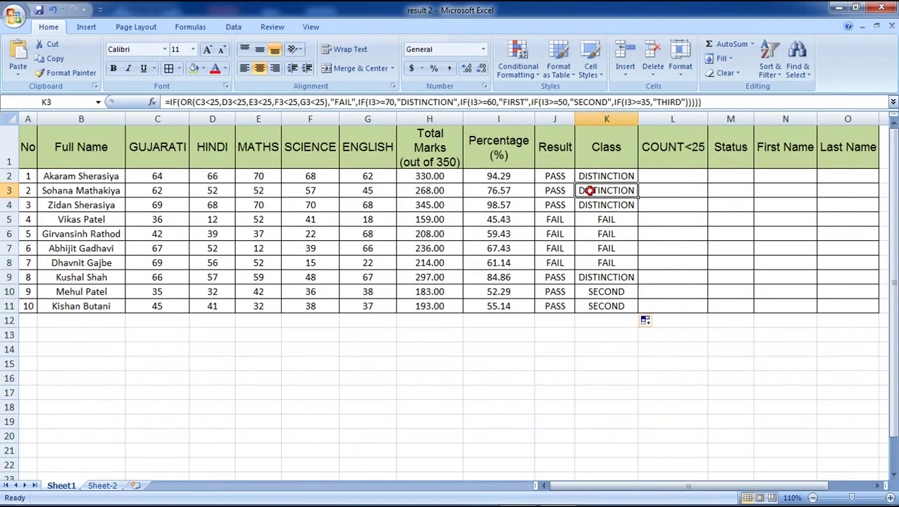
{"action": "left_click", "coordinate": [511, 204]}
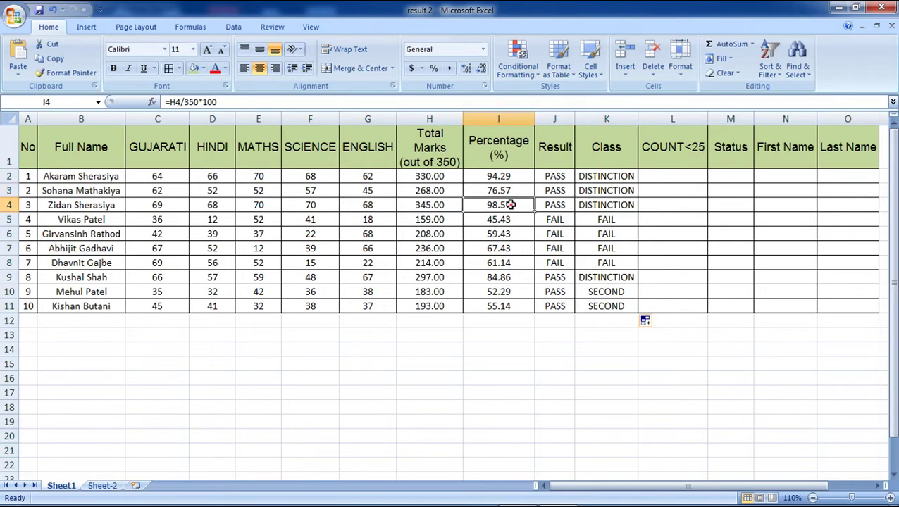
{"action": "left_click", "coordinate": [596, 203]}
{"action": "left_click", "coordinate": [516, 219]}
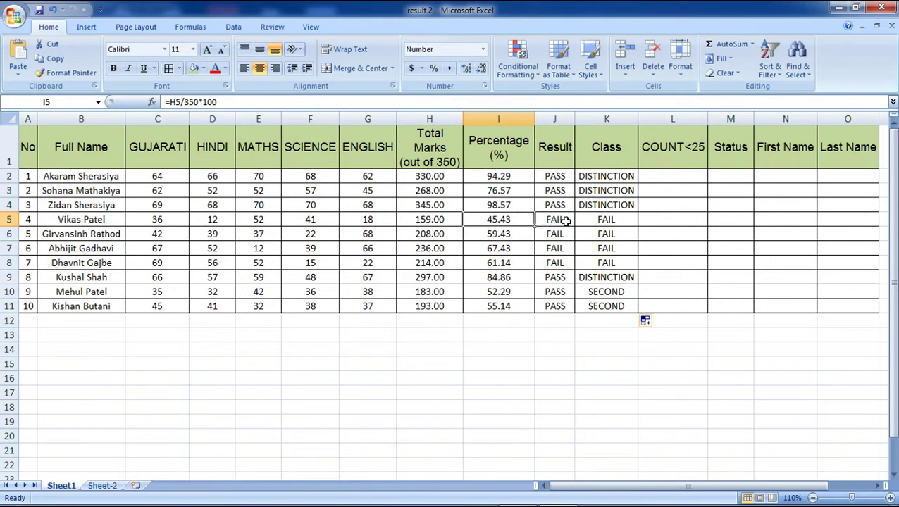
{"action": "left_click", "coordinate": [589, 220]}
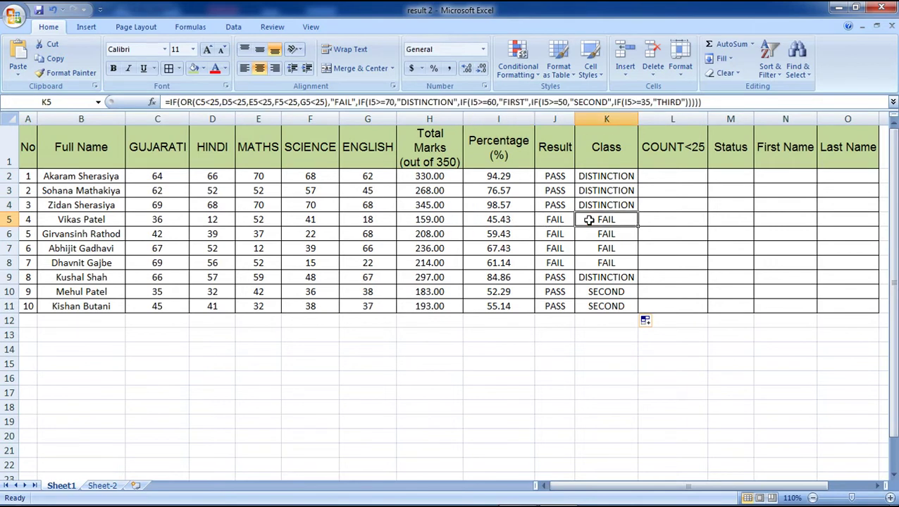
- Reread the any-mark-below-25 FAIL rule in the PDF and return to Excel
{"action": "key", "text": "alt+Tab"}
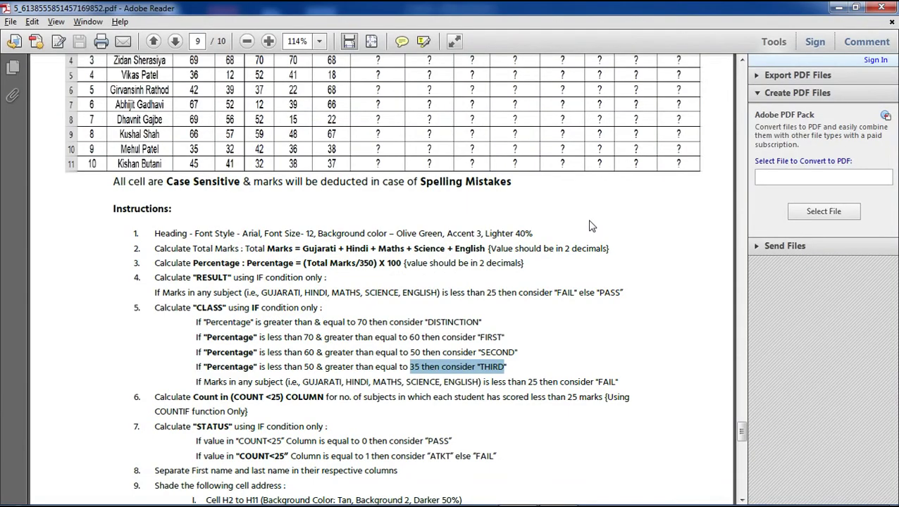
{"action": "left_click_drag", "start_coordinate": [629, 387], "coordinate": [417, 372]}
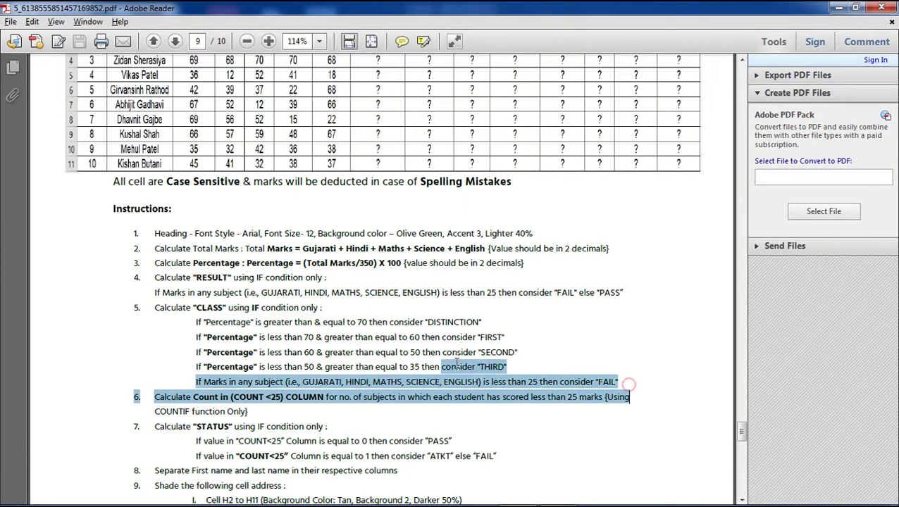
{"action": "left_click", "coordinate": [417, 372]}
{"action": "left_click_drag", "start_coordinate": [196, 382], "coordinate": [630, 375]}
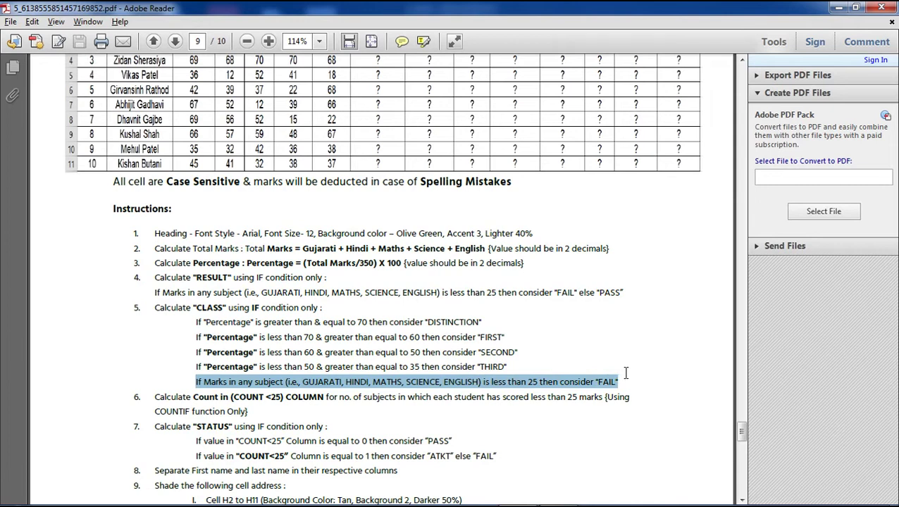
{"action": "key", "text": "alt+Tab"}
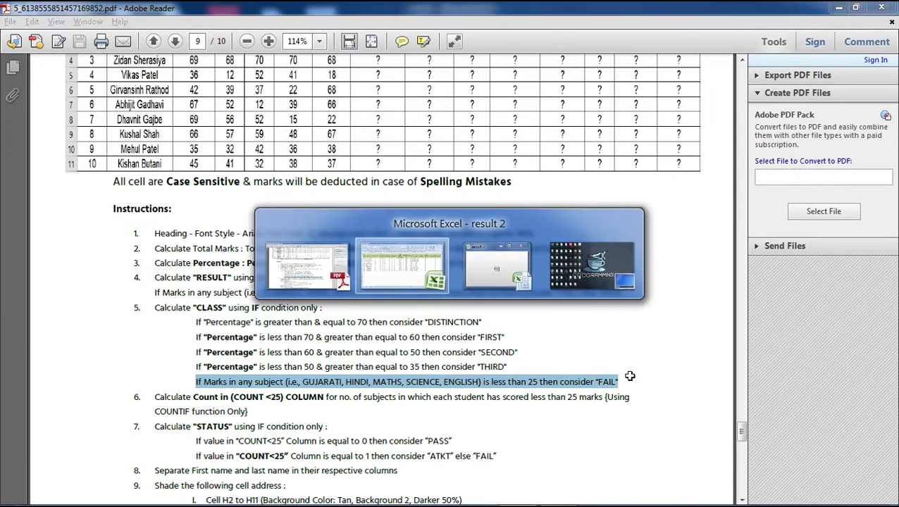
- Verify rows 5-8 show FAIL against their marks of 12, 22, 12, and 15/22
{"action": "left_click_drag", "start_coordinate": [163, 219], "coordinate": [351, 215]}
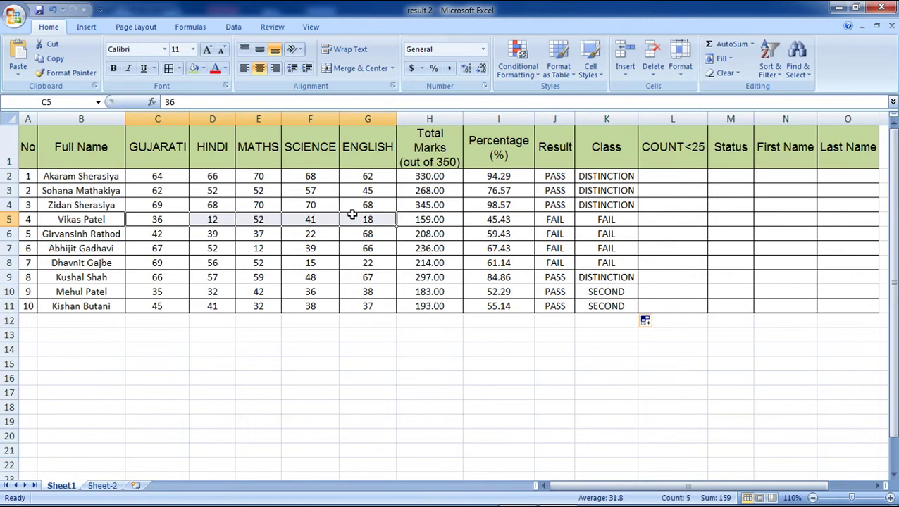
{"action": "left_click", "coordinate": [227, 218]}
{"action": "left_click", "coordinate": [597, 217]}
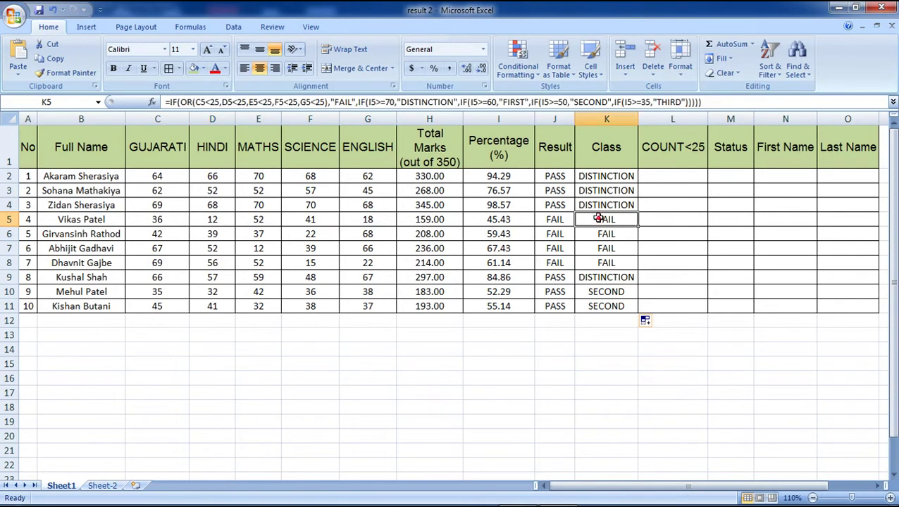
{"action": "left_click", "coordinate": [598, 231]}
{"action": "left_click_drag", "start_coordinate": [599, 231], "coordinate": [601, 262]}
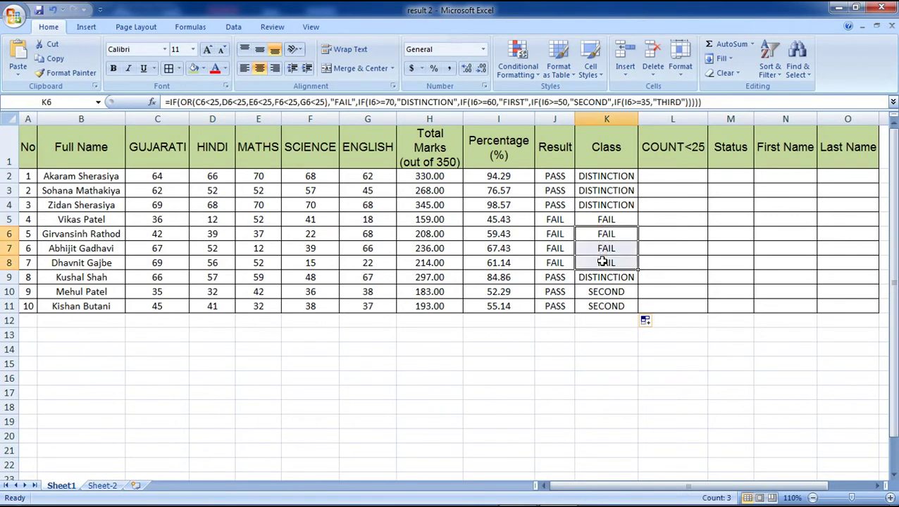
{"action": "left_click", "coordinate": [321, 232]}
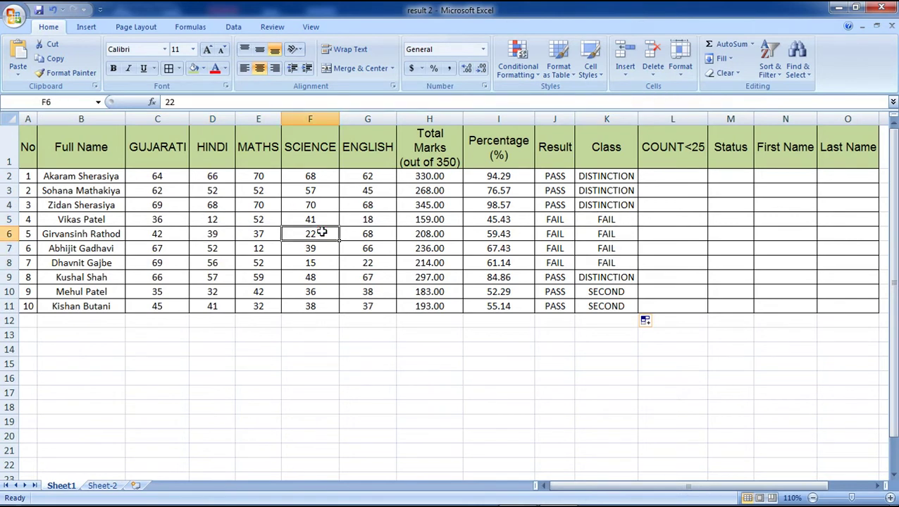
{"action": "left_click", "coordinate": [266, 245]}
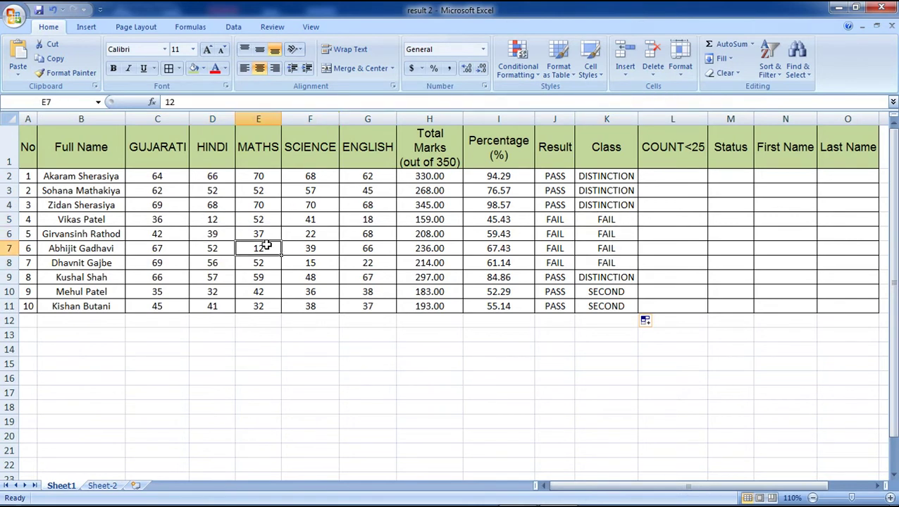
{"action": "left_click", "coordinate": [311, 262]}
{"action": "left_click", "coordinate": [367, 264]}
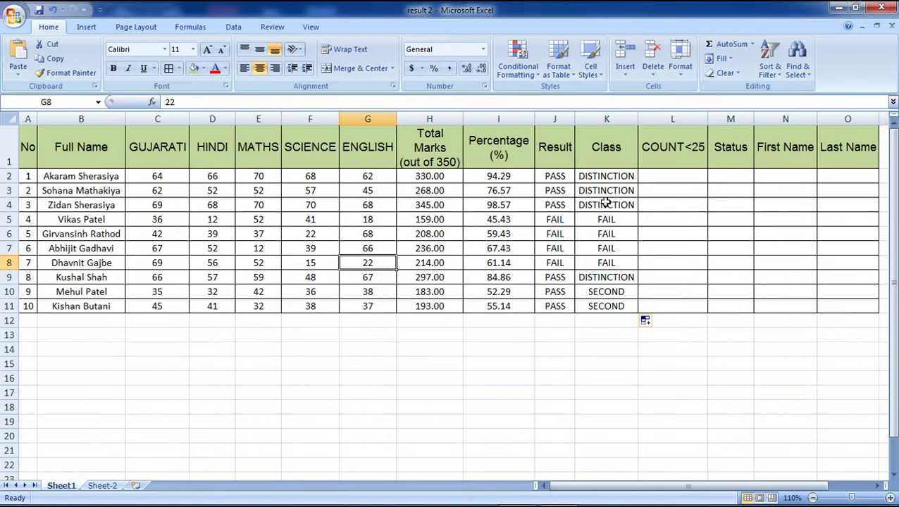
{"action": "left_click_drag", "start_coordinate": [603, 219], "coordinate": [613, 259]}
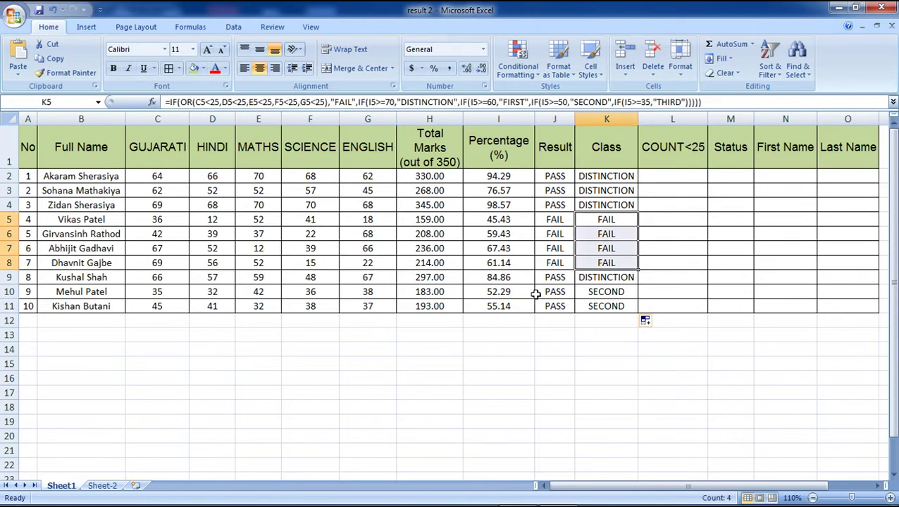
- Verify DISTINCTION for 84.86% in row 9 and SECOND for 52.29% and 55.14%
{"action": "left_click", "coordinate": [588, 277]}
{"action": "left_click", "coordinate": [518, 278]}
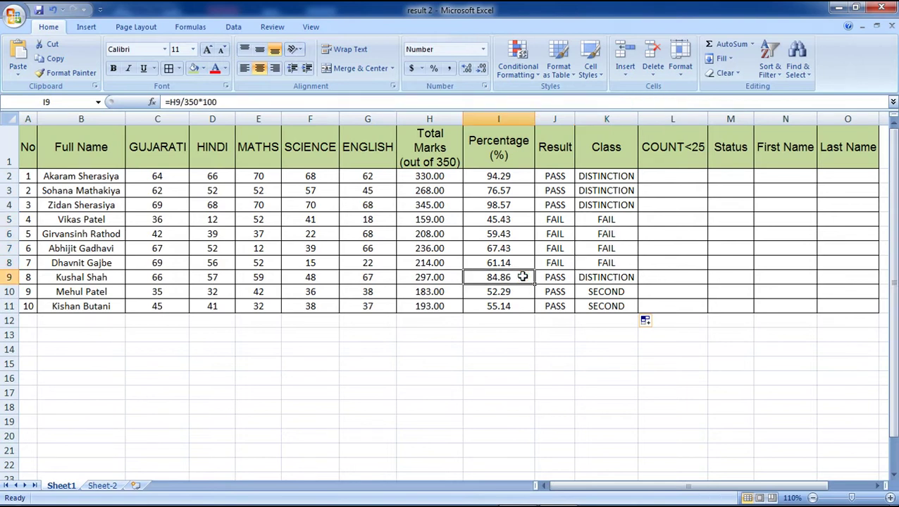
{"action": "left_click", "coordinate": [591, 279]}
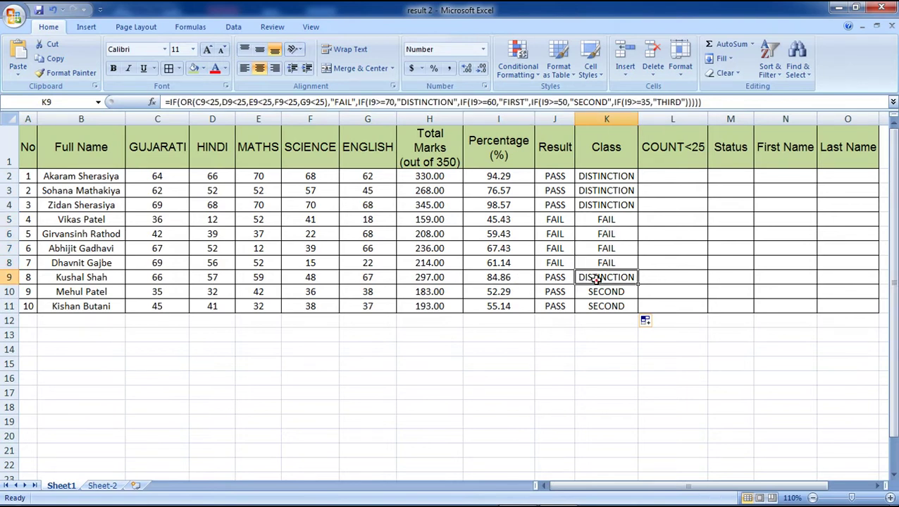
{"action": "left_click", "coordinate": [518, 291]}
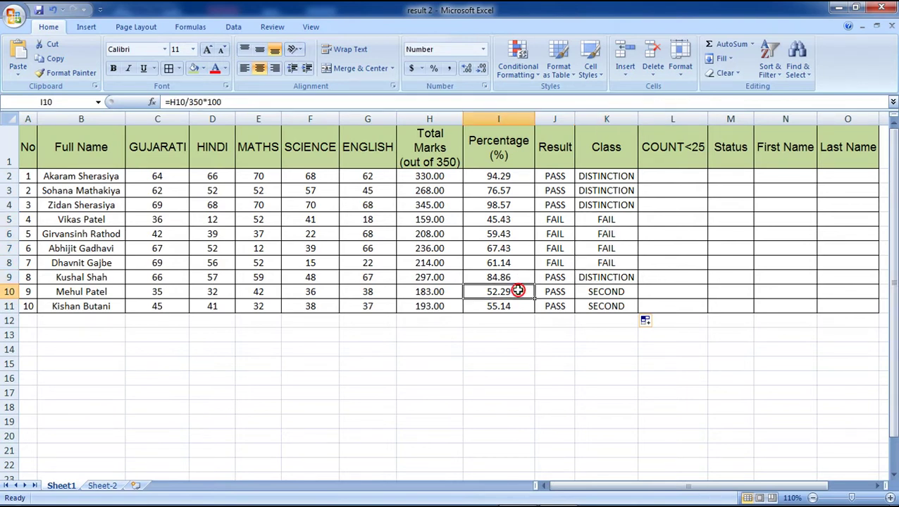
{"action": "left_click", "coordinate": [594, 294]}
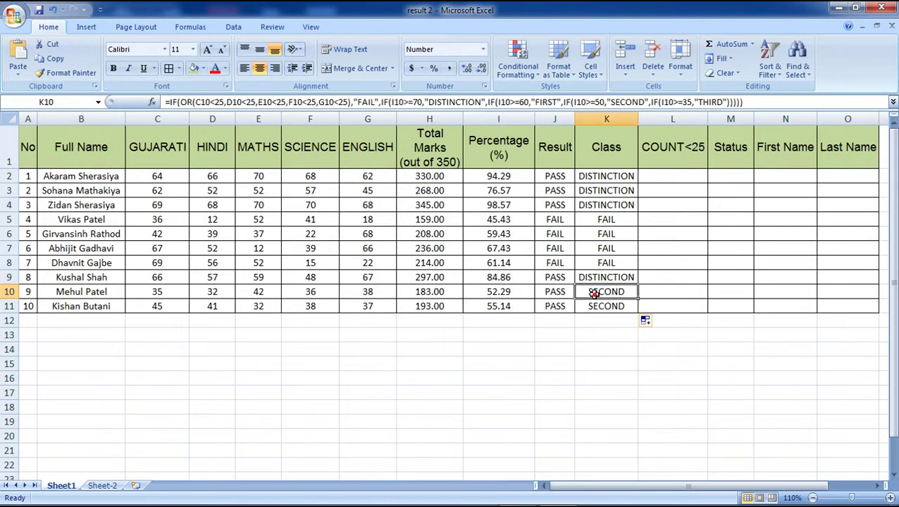
{"action": "left_click", "coordinate": [502, 307]}
{"action": "left_click", "coordinate": [598, 308]}
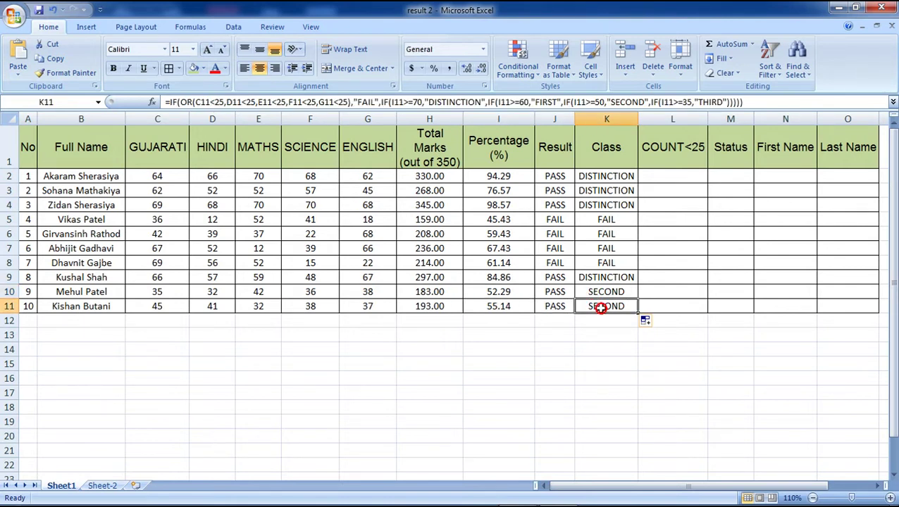
- Inspect the K3 Class formula's references without changing it
{"action": "left_click", "coordinate": [601, 187]}
{"action": "left_click_drag", "start_coordinate": [723, 100], "coordinate": [270, 95]}
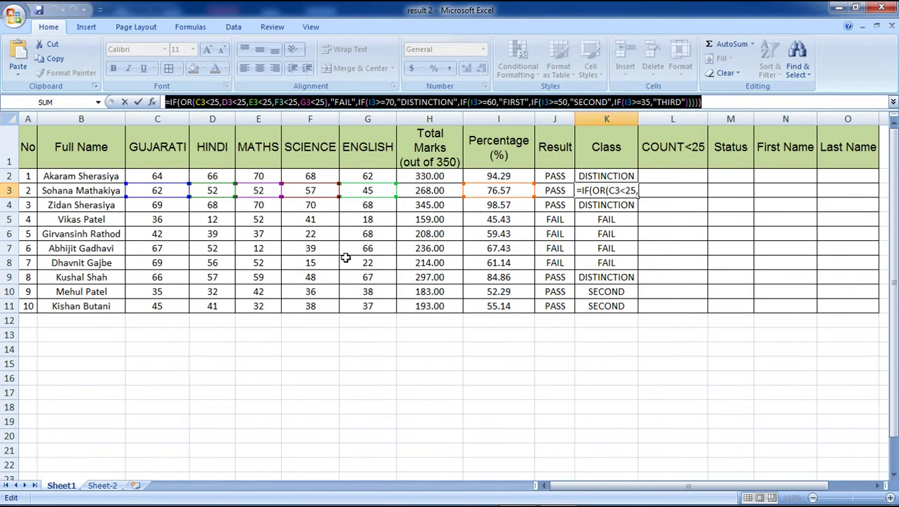
{"action": "key", "text": "Escape"}
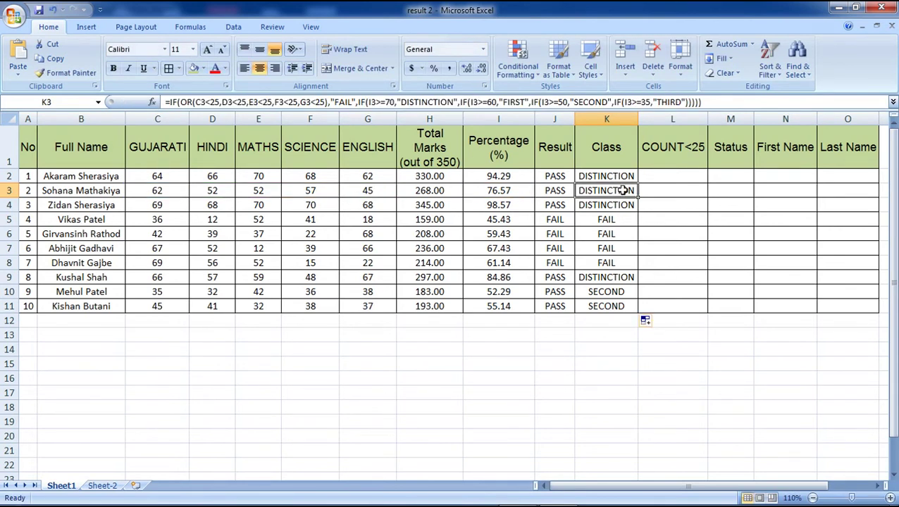
{"action": "left_click", "coordinate": [658, 177]}
{"action": "key", "text": "alt+Tab"}
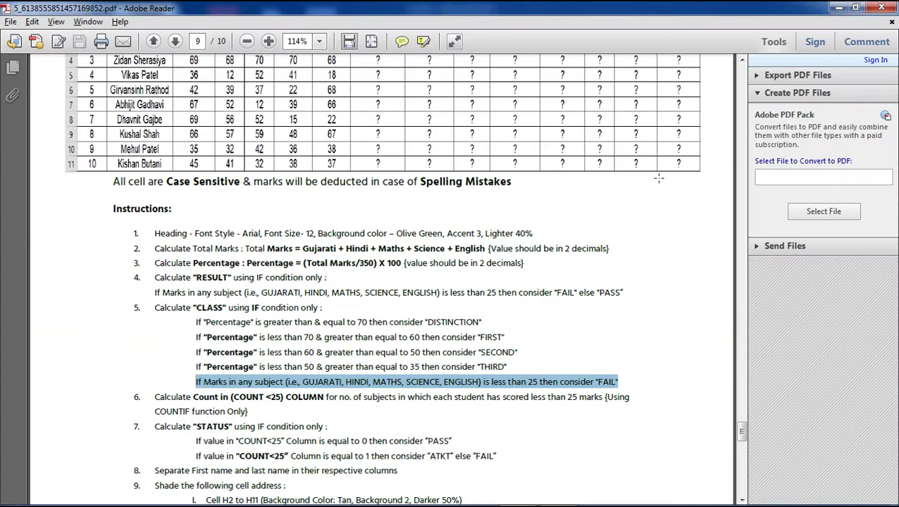
- Select instruction 6's text on counting each student's marks below 25 with COUNTIF
{"action": "mouse_move", "coordinate": [265, 427]}
{"action": "left_mouse_down"}
{"action": "mouse_move", "coordinate": [148, 399]}
{"action": "mouse_move", "coordinate": [264, 411]}
{"action": "mouse_move", "coordinate": [255, 411]}
{"action": "left_mouse_up"}
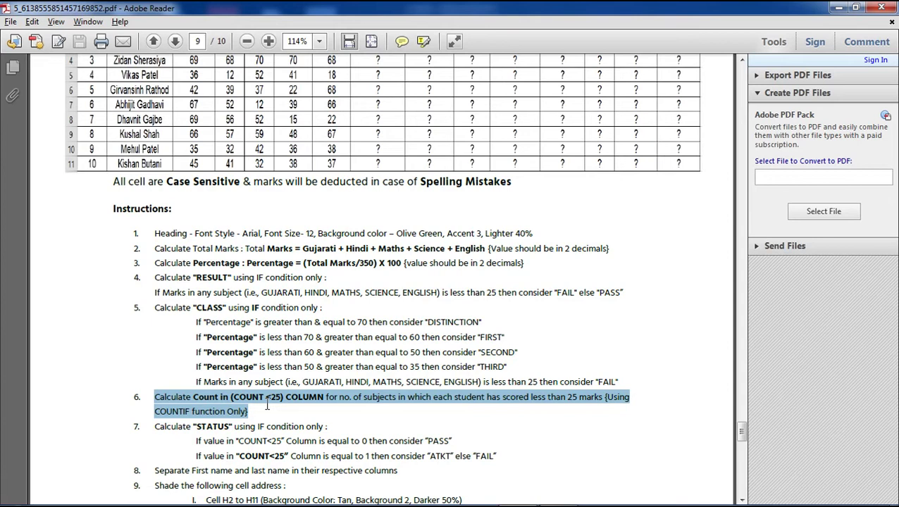
- Enter =COUNTIF(C2:G2,"<25") in L2 to count the first student's marks below 25
{"action": "left_click", "coordinate": [418, 403]}
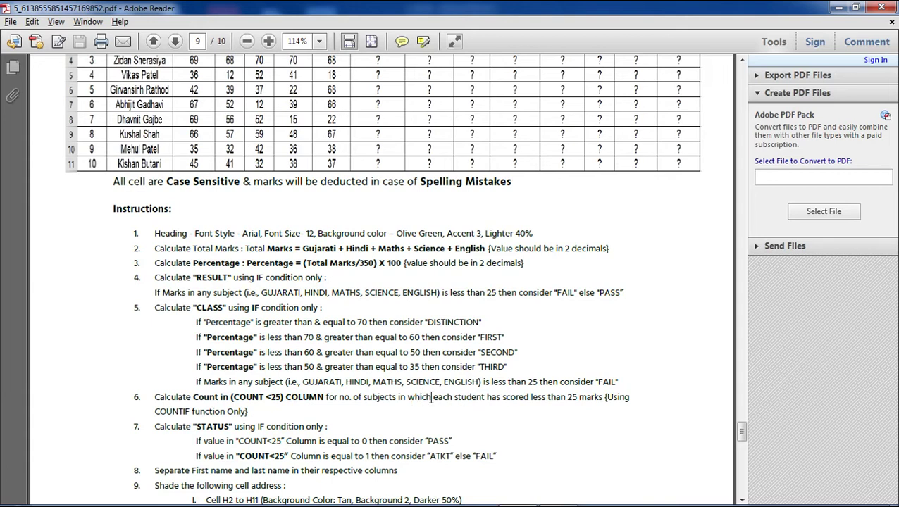
{"action": "key", "text": "alt+Tab"}
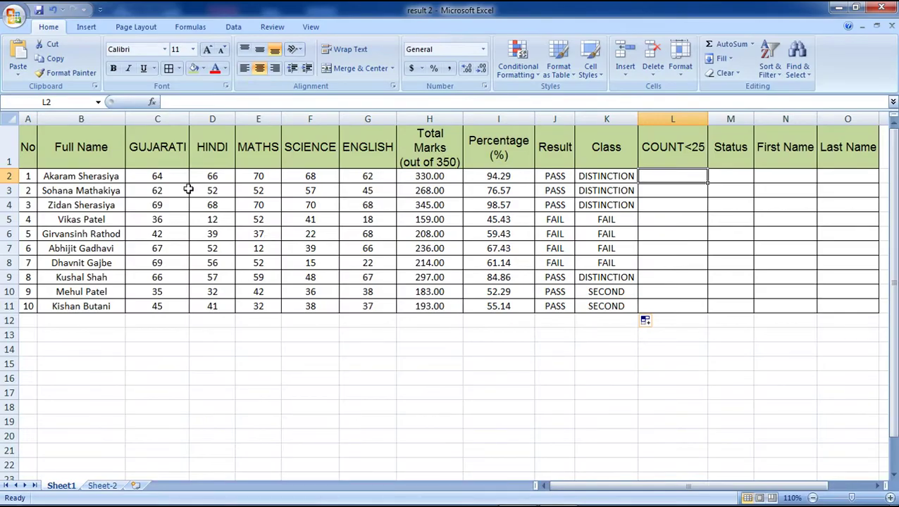
{"action": "left_click_drag", "start_coordinate": [172, 176], "coordinate": [358, 171]}
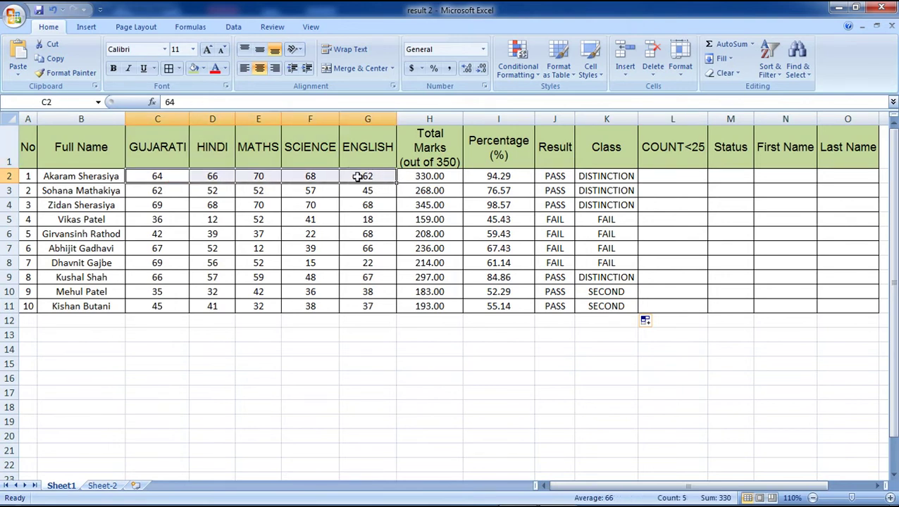
{"action": "left_click", "coordinate": [666, 178]}
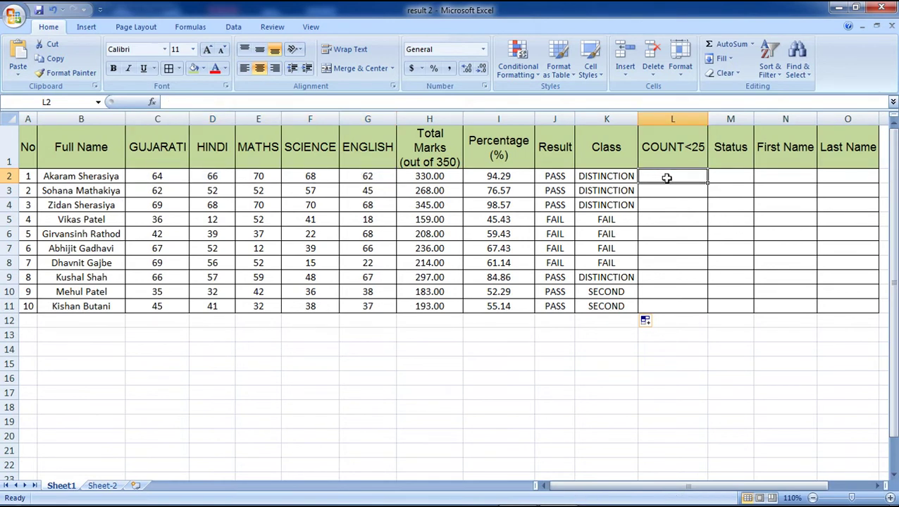
{"action": "type", "text": "=count"}
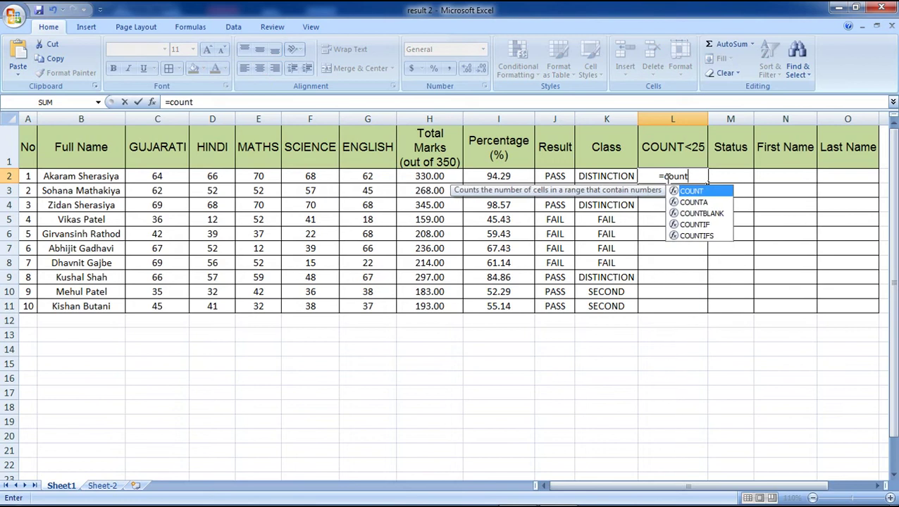
{"action": "type", "text": "if"}
{"action": "key", "text": "Tab"}
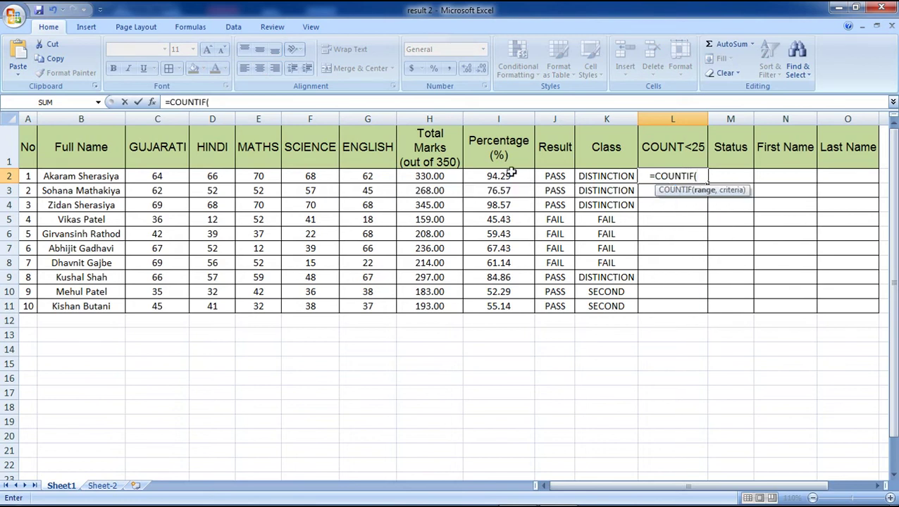
{"action": "left_click_drag", "start_coordinate": [187, 176], "coordinate": [359, 169]}
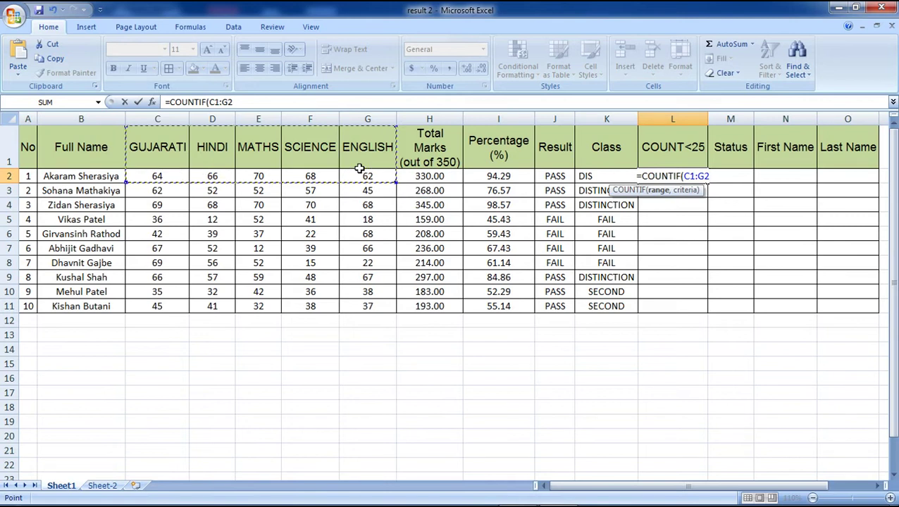
{"action": "left_click_drag", "start_coordinate": [359, 169], "coordinate": [349, 174]}
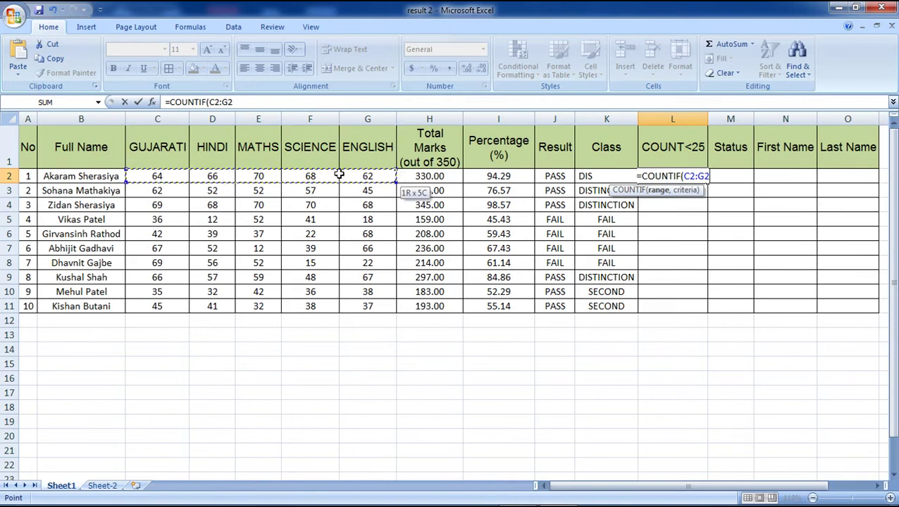
{"action": "left_click_drag", "start_coordinate": [349, 175], "coordinate": [367, 175]}
{"action": "type", "text": ","}
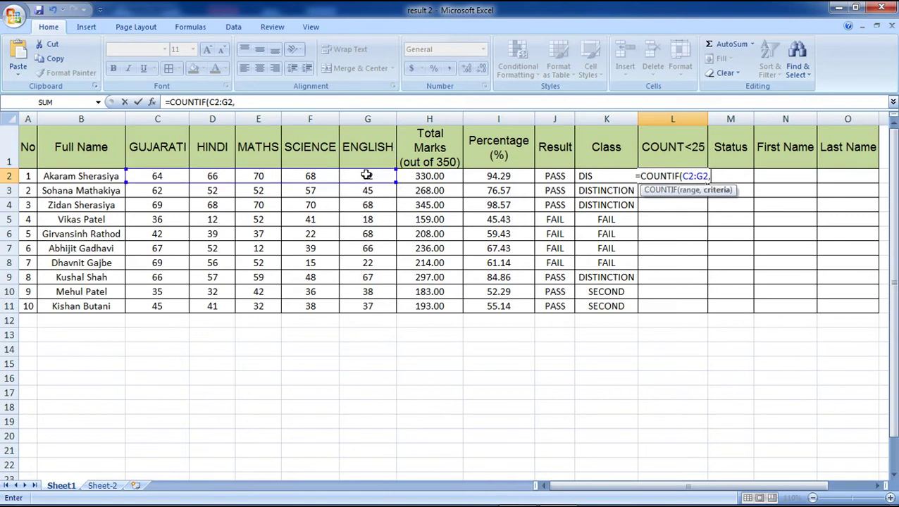
{"action": "type", "text": "\""}
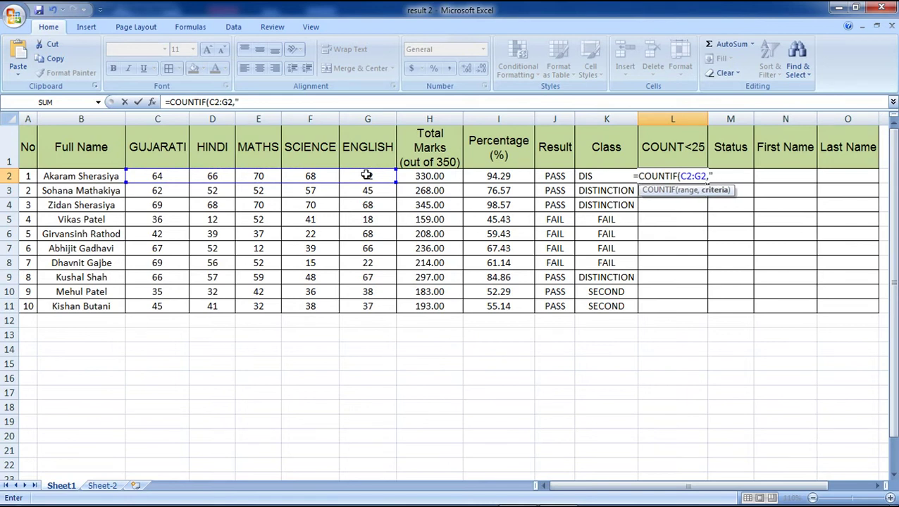
{"action": "type", "text": "<"}
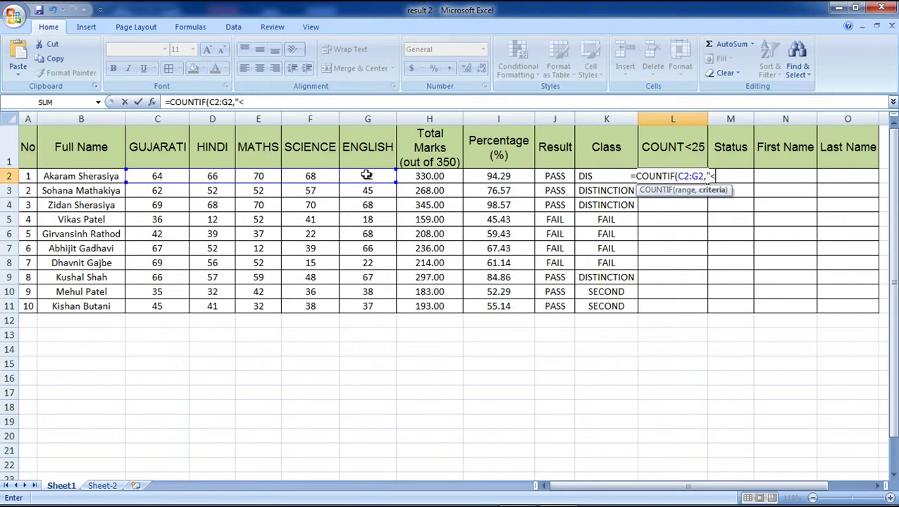
{"action": "type", "text": "25"}
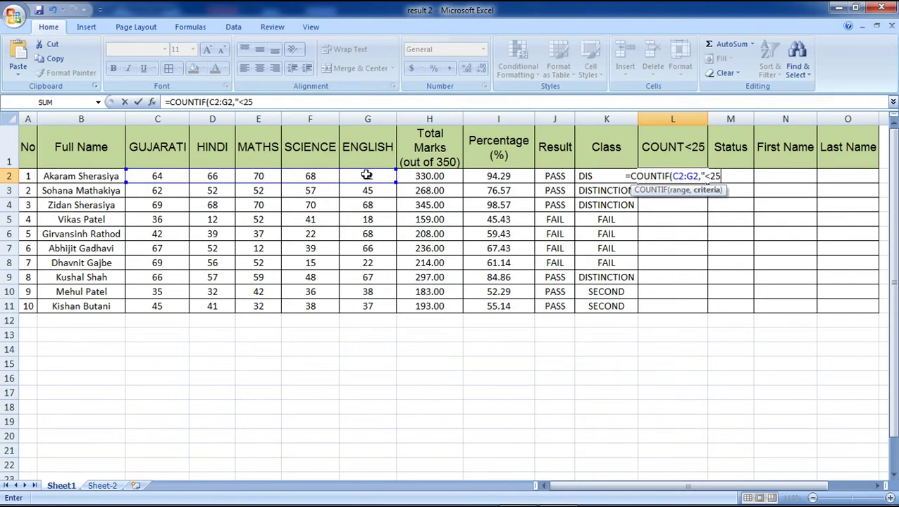
{"action": "type", "text": "\""}
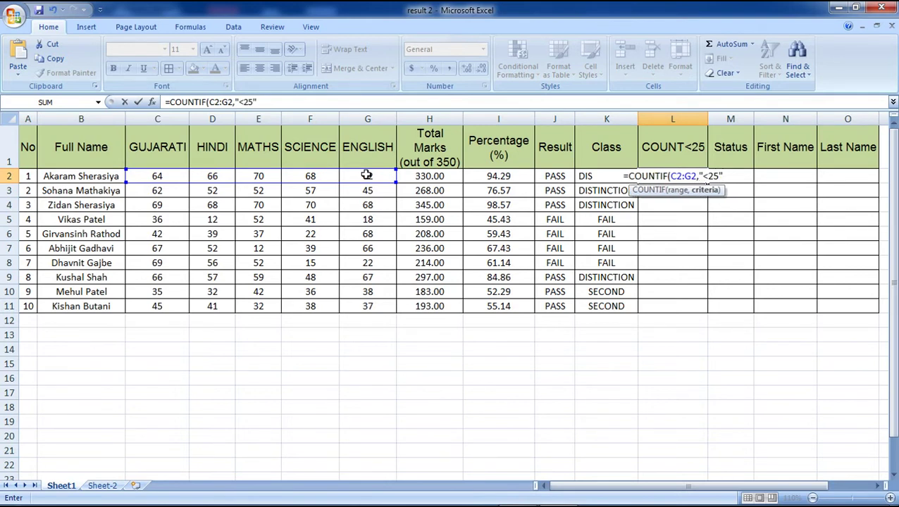
{"action": "type", "text": ")"}
{"action": "key", "text": "Return"}
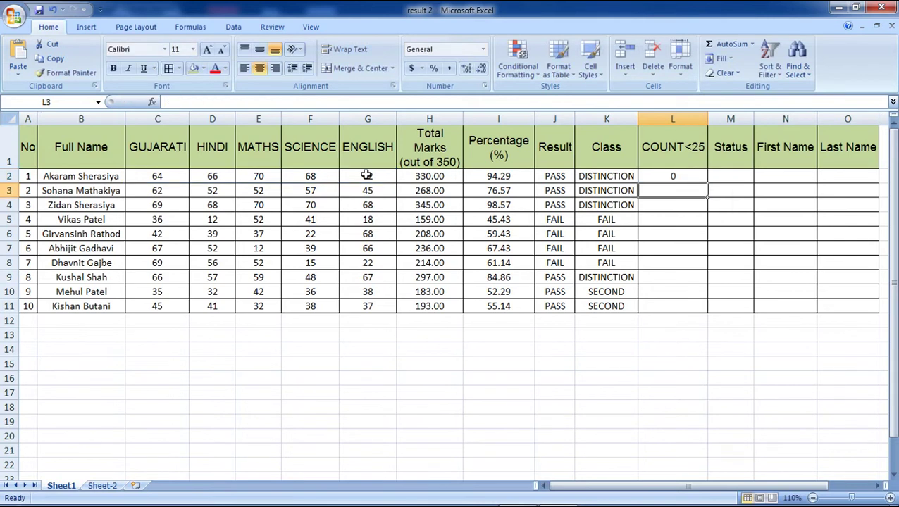
{"action": "left_click", "coordinate": [681, 173]}
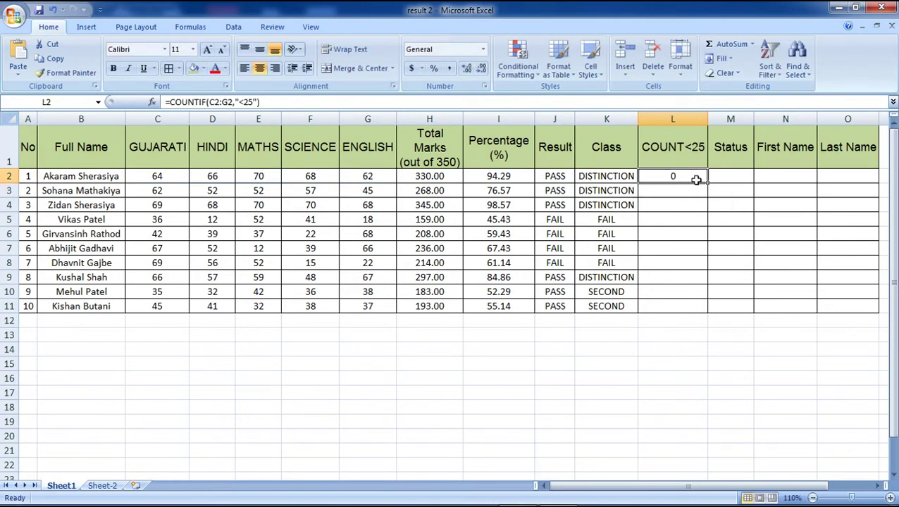
- Copy the COUNTIF formula down to L11 and review the first three students' marks
{"action": "double_click", "coordinate": [708, 183]}
{"action": "left_click", "coordinate": [662, 178]}
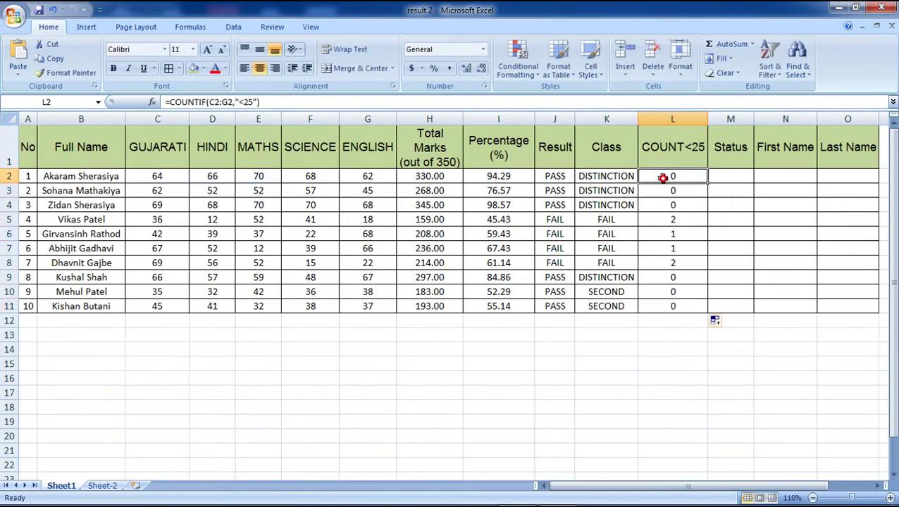
{"action": "left_click_drag", "start_coordinate": [176, 176], "coordinate": [359, 176]}
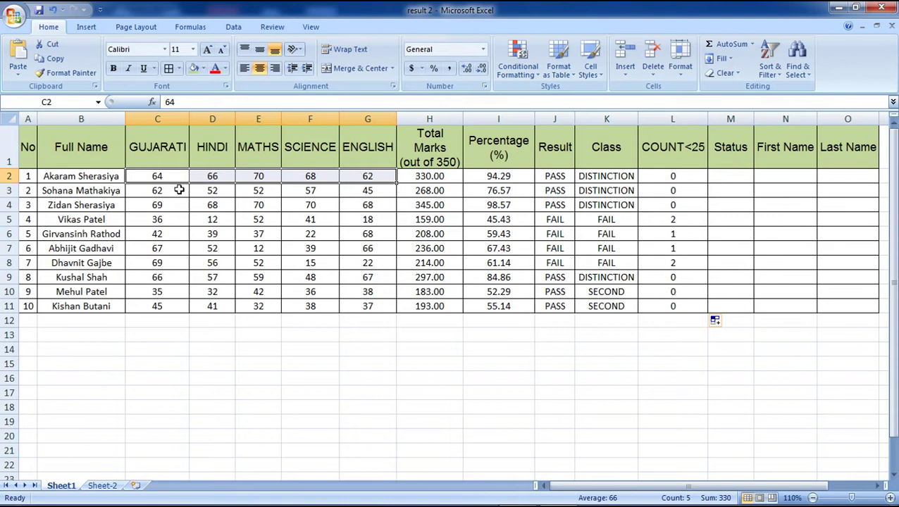
{"action": "left_click_drag", "start_coordinate": [180, 189], "coordinate": [367, 191]}
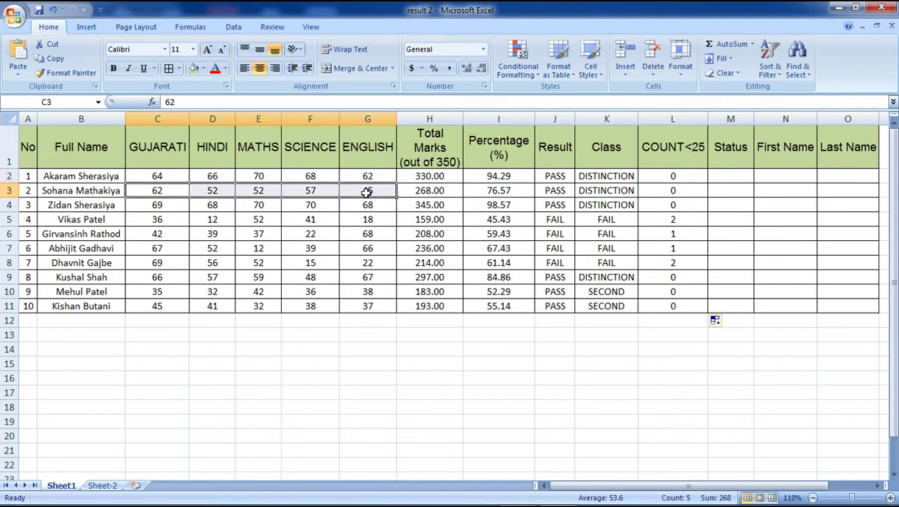
{"action": "left_click_drag", "start_coordinate": [161, 205], "coordinate": [367, 205]}
- Verify the fourth and fifth students' counts against their low marks of 12, 18 and 22
{"action": "left_click", "coordinate": [666, 206]}
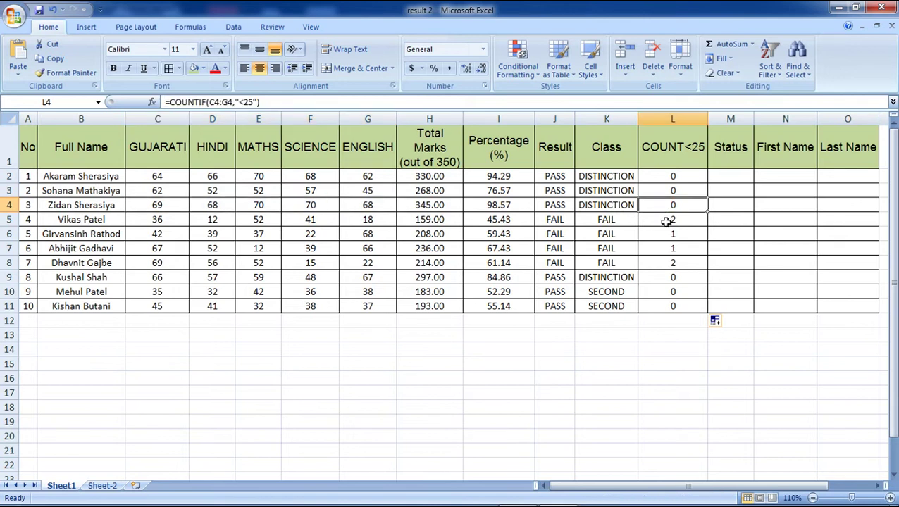
{"action": "left_click", "coordinate": [666, 221]}
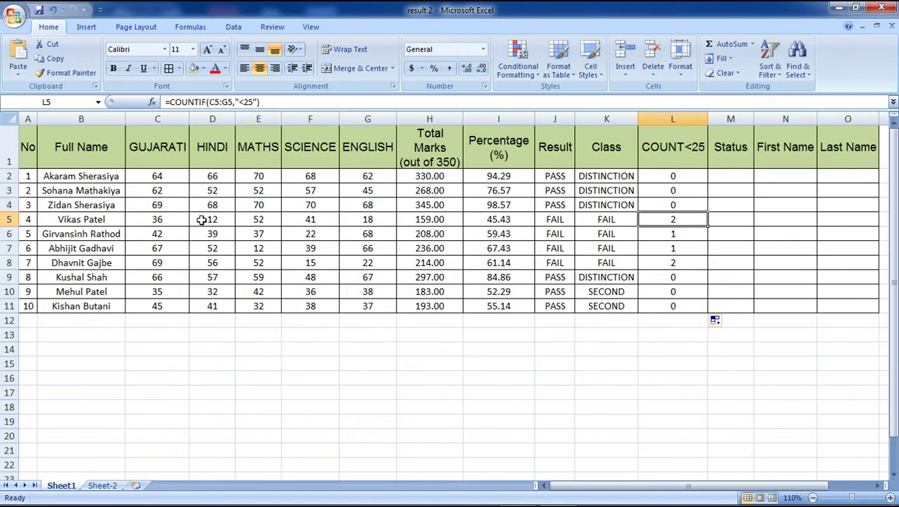
{"action": "left_click_drag", "start_coordinate": [173, 219], "coordinate": [367, 220]}
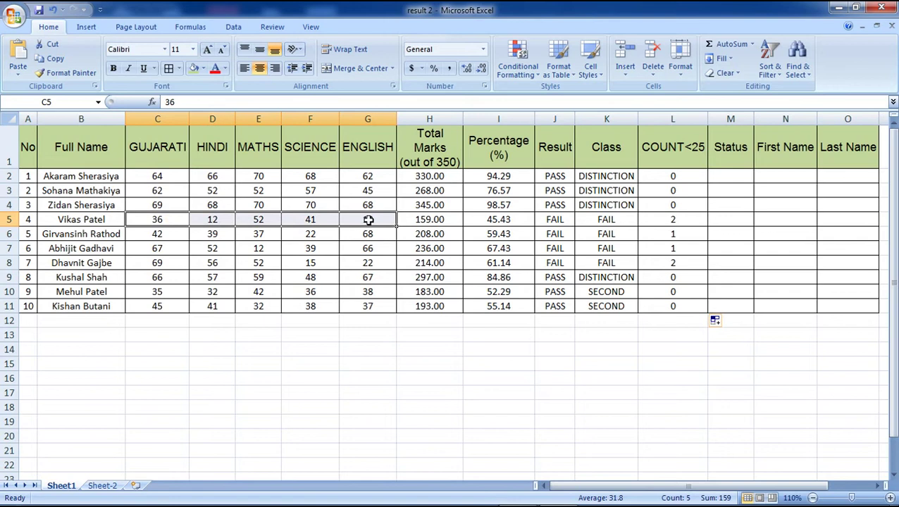
{"action": "left_click", "coordinate": [199, 220]}
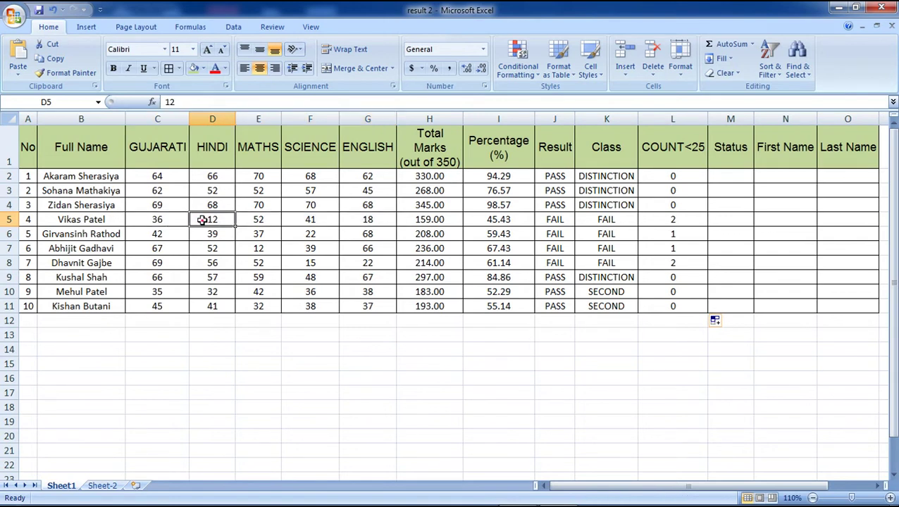
{"action": "left_click", "coordinate": [351, 217]}
{"action": "left_click", "coordinate": [646, 233]}
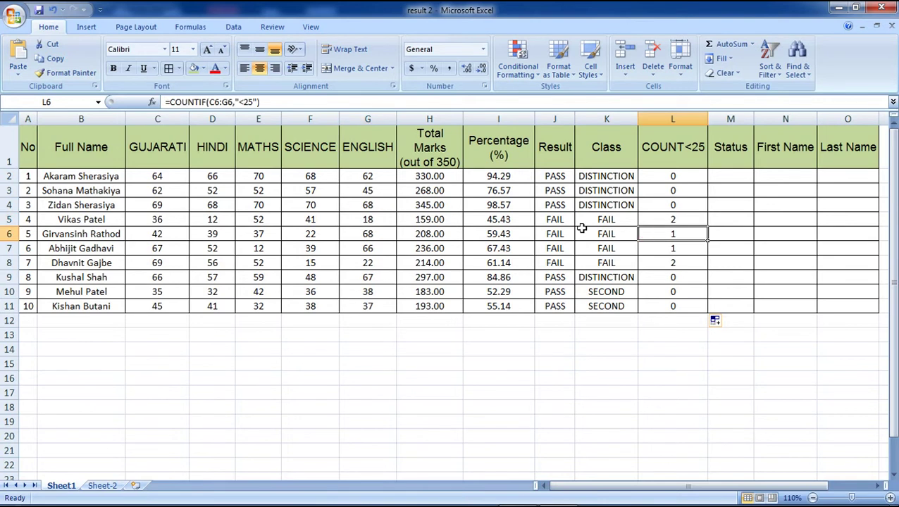
{"action": "left_click_drag", "start_coordinate": [167, 232], "coordinate": [371, 233]}
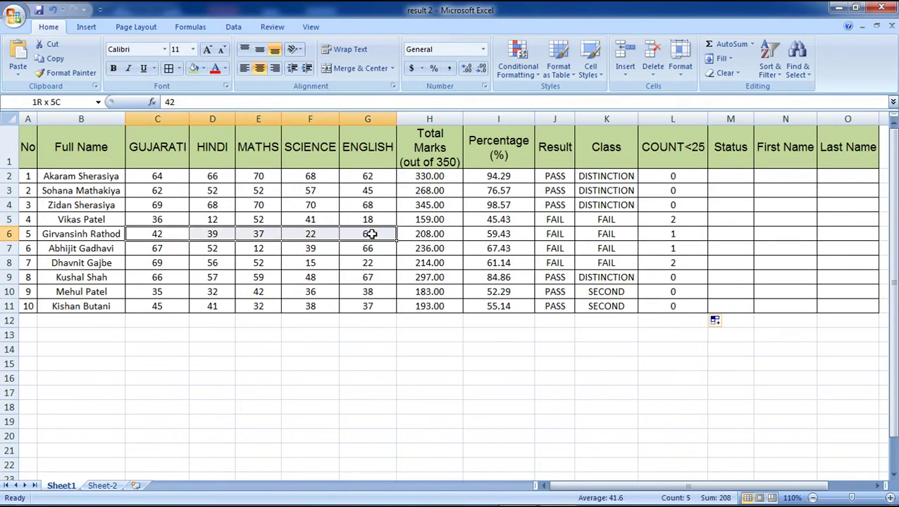
{"action": "left_click", "coordinate": [296, 234]}
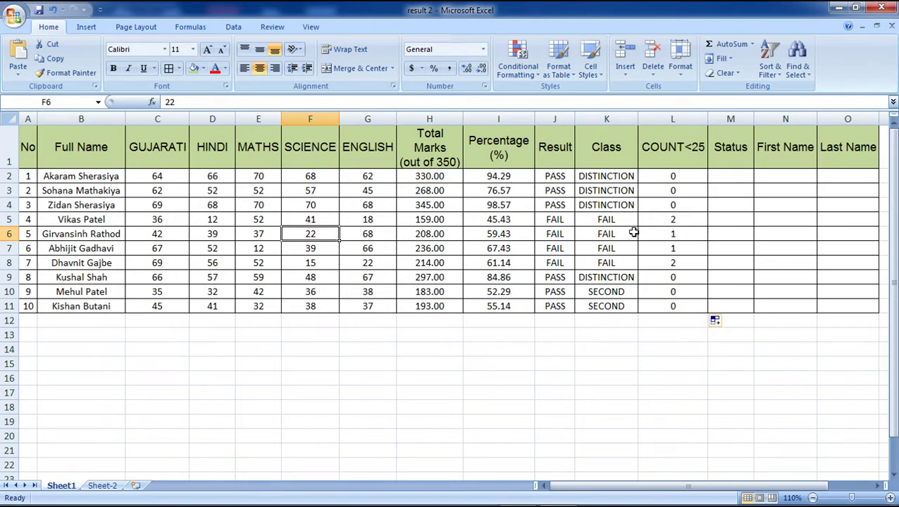
{"action": "key", "text": "alt+Tab"}
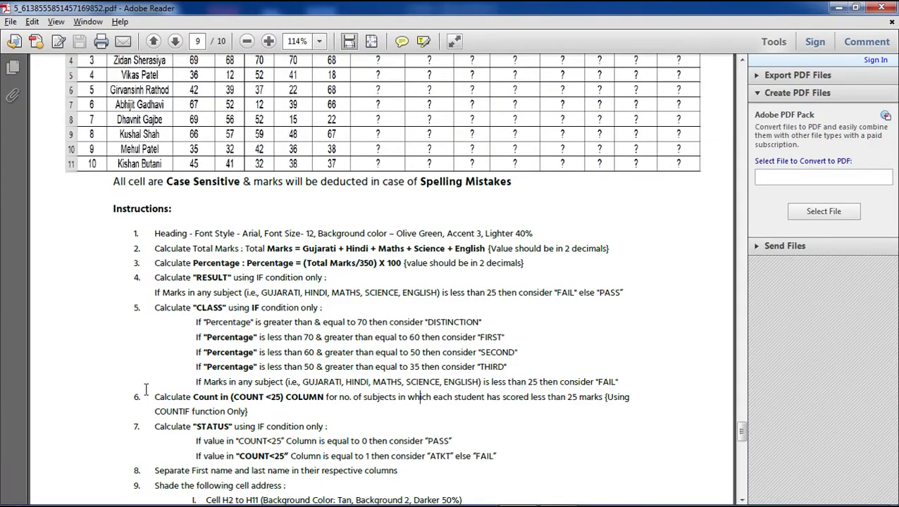
- Read instruction 7: STATUS is PASS for 0 low marks, ATKT for 1, otherwise FAIL
{"action": "left_click_drag", "start_coordinate": [134, 396], "coordinate": [248, 412]}
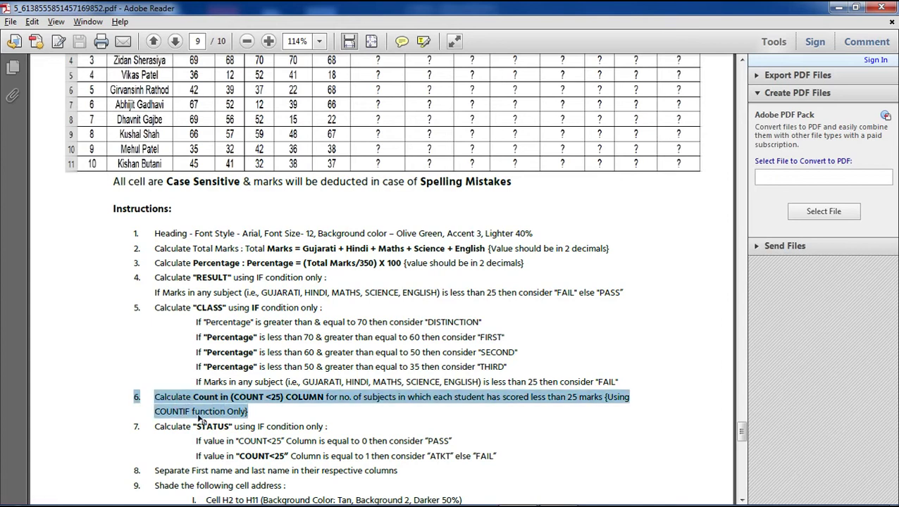
{"action": "left_click", "coordinate": [147, 427]}
{"action": "mouse_move", "coordinate": [132, 427]}
{"action": "left_mouse_down"}
{"action": "mouse_move", "coordinate": [398, 456]}
{"action": "mouse_move", "coordinate": [507, 445]}
{"action": "left_mouse_up"}
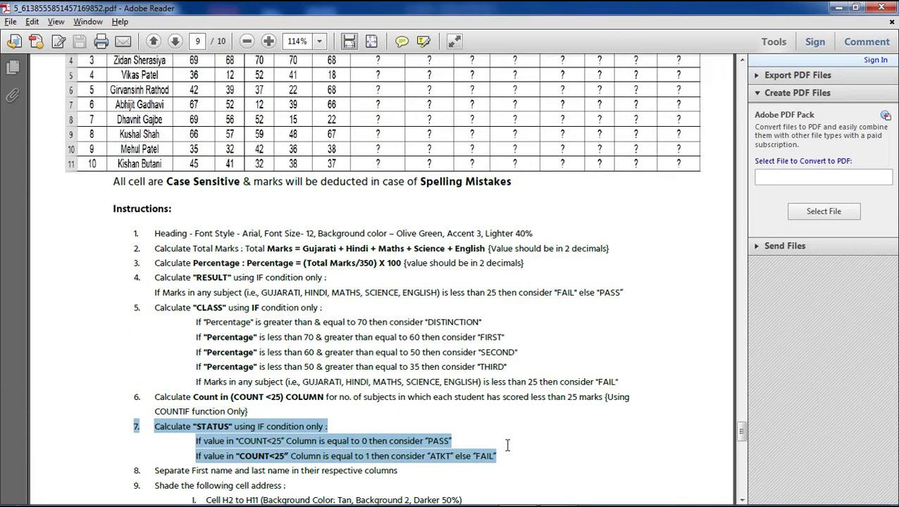
{"action": "key", "text": "alt+Tab"}
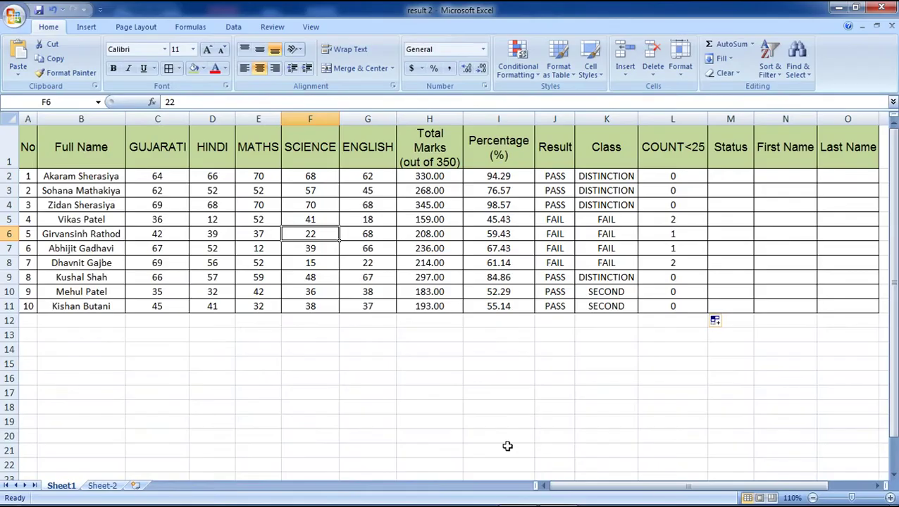
- Review the COUNT<25 values next to the empty Status column
{"action": "left_click", "coordinate": [667, 177]}
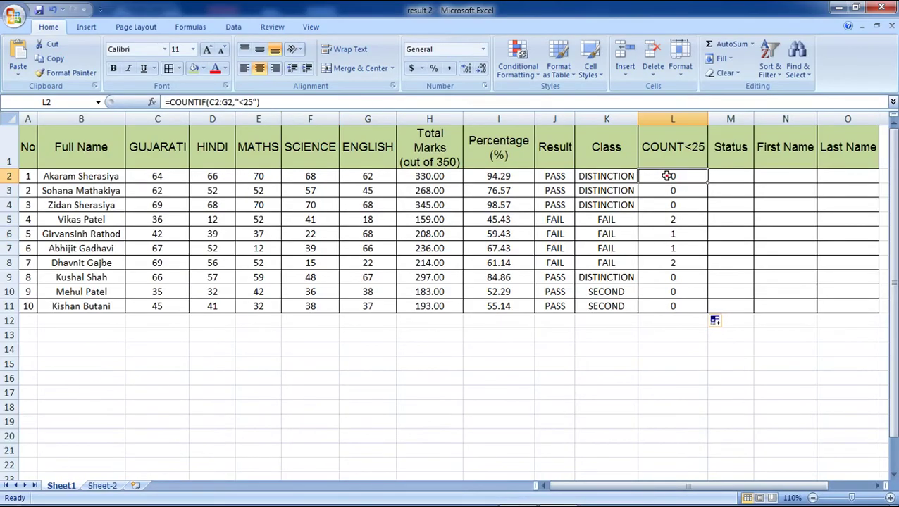
{"action": "left_click", "coordinate": [724, 172]}
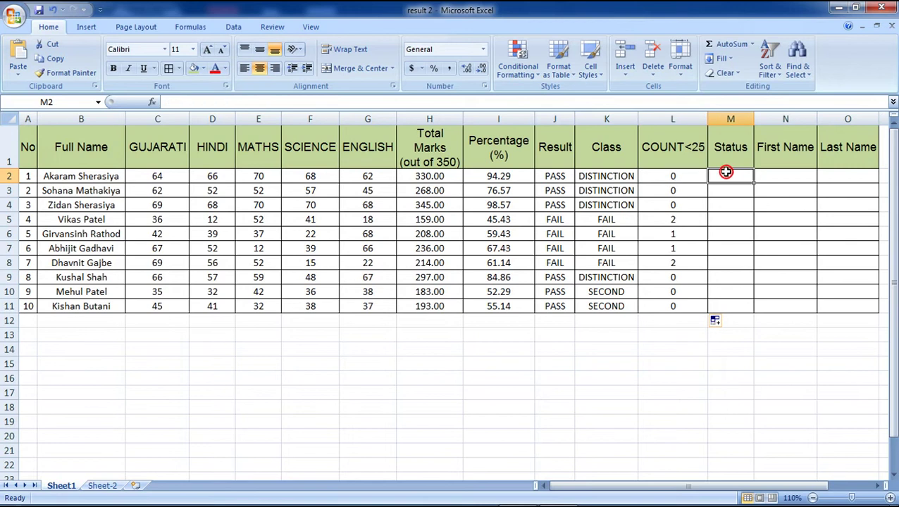
{"action": "left_click", "coordinate": [682, 218]}
{"action": "left_click", "coordinate": [715, 219]}
{"action": "left_click", "coordinate": [692, 234]}
{"action": "left_click", "coordinate": [727, 237]}
{"action": "left_click", "coordinate": [676, 176]}
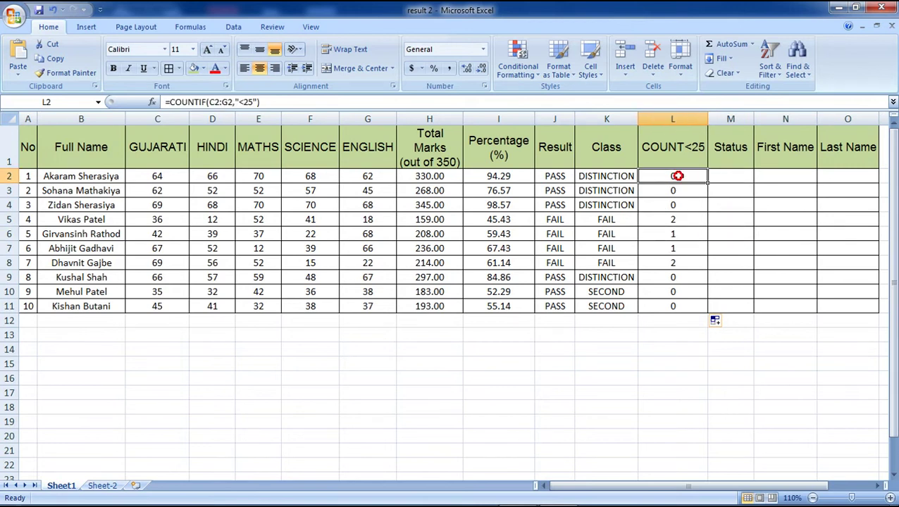
- Enter =IF(L2=0,"PASS",IF(L2=1,"ATKT","FAIL")) in cell M2
{"action": "left_click", "coordinate": [721, 176]}
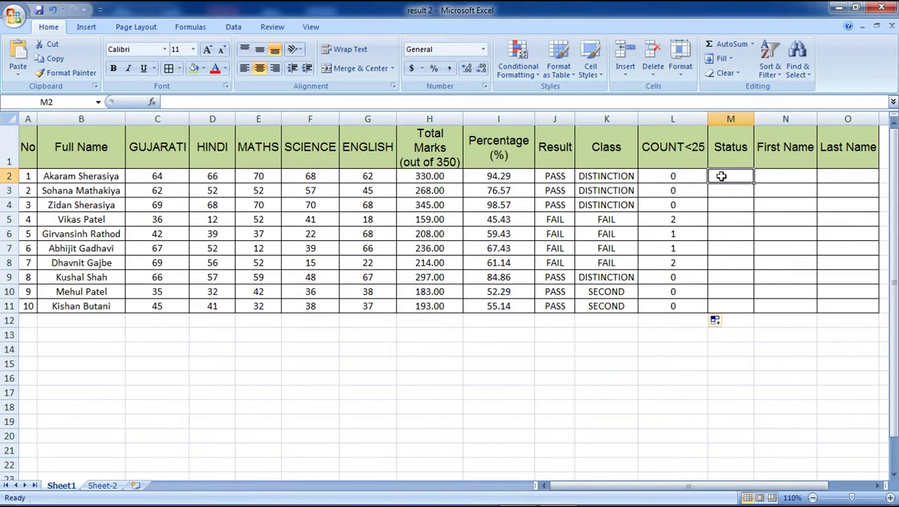
{"action": "type", "text": "=IF("}
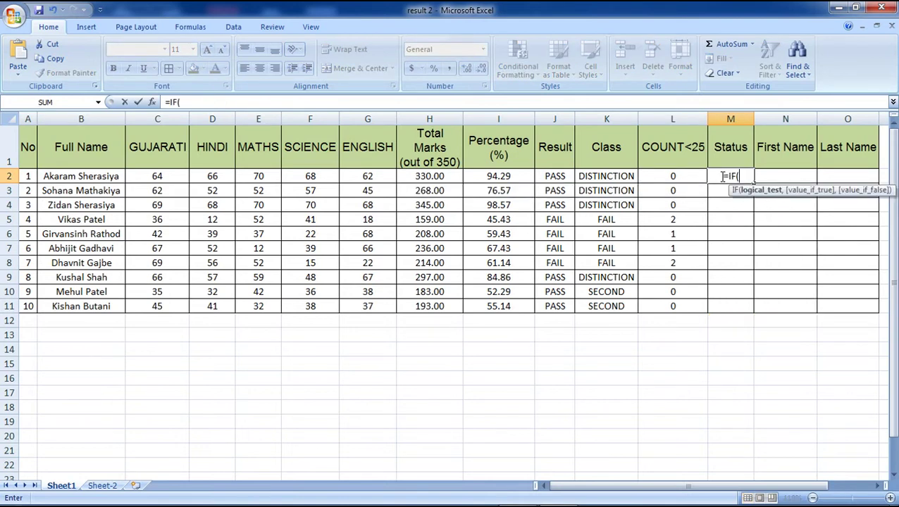
{"action": "left_click", "coordinate": [684, 176]}
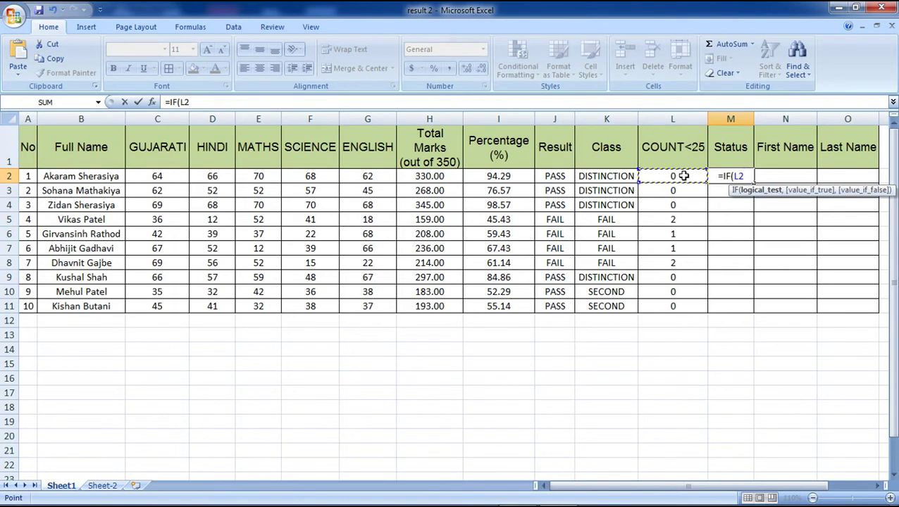
{"action": "type", "text": "=0"}
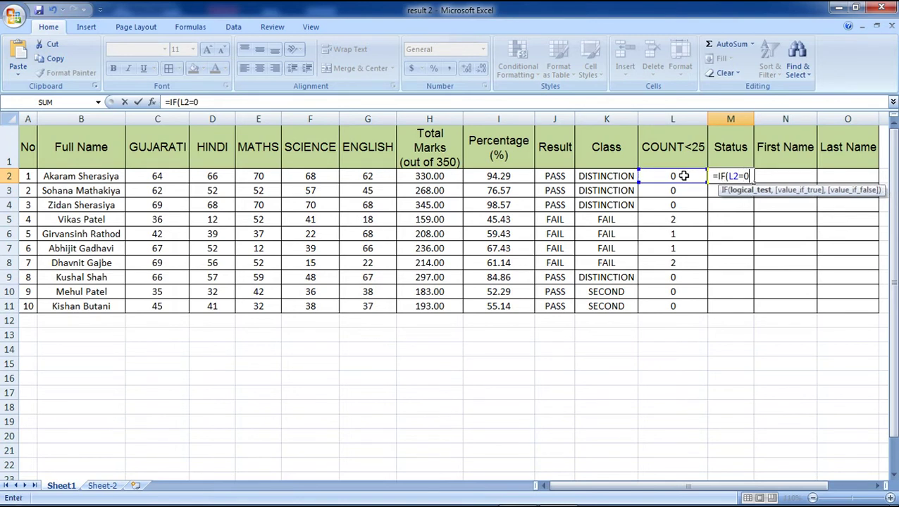
{"action": "type", "text": ",\"PASS\","}
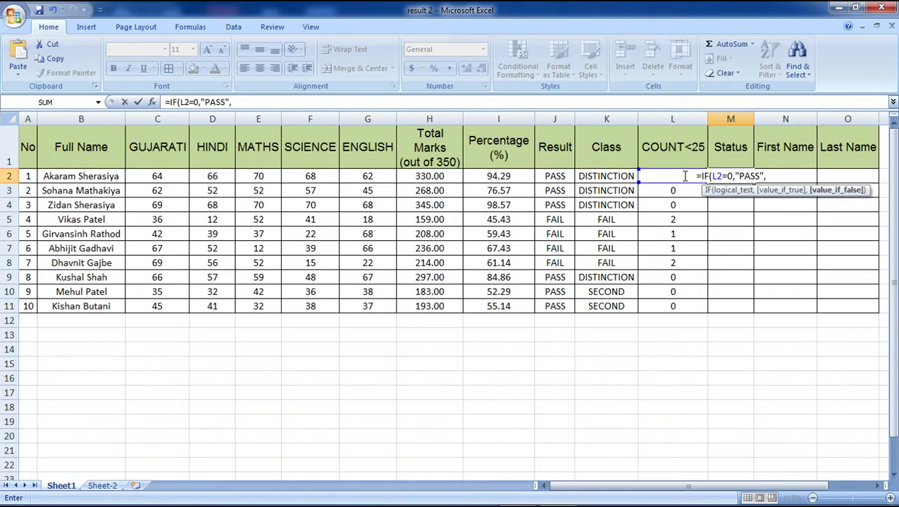
{"action": "type", "text": "if"}
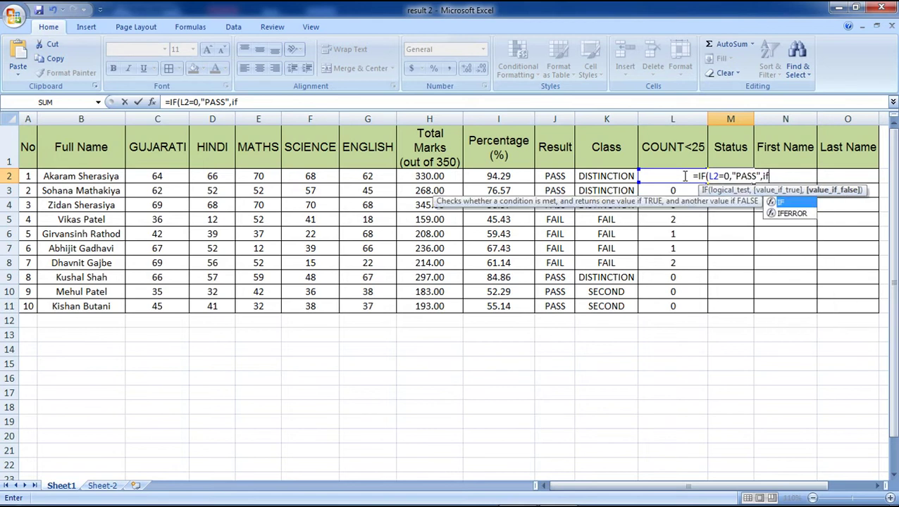
{"action": "key", "text": "Tab"}
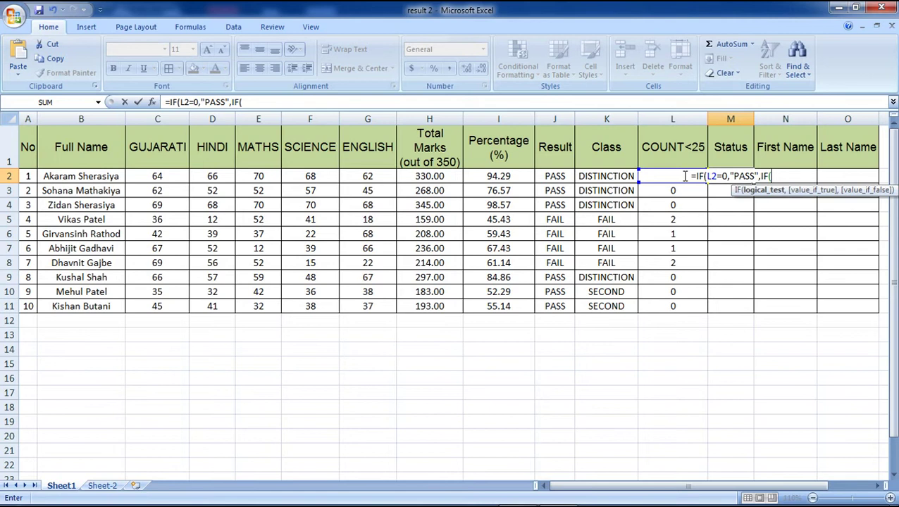
{"action": "type", "text": "L2=1"}
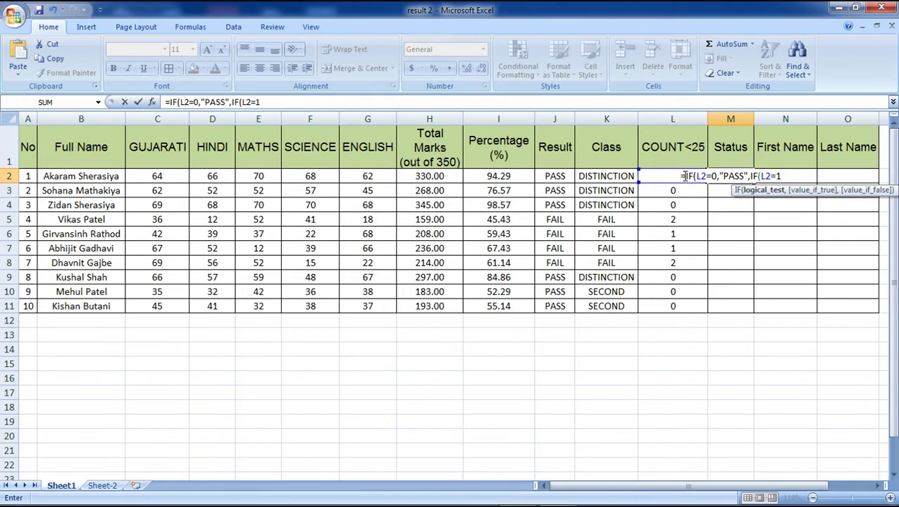
{"action": "type", "text": ",\"ATKT\""}
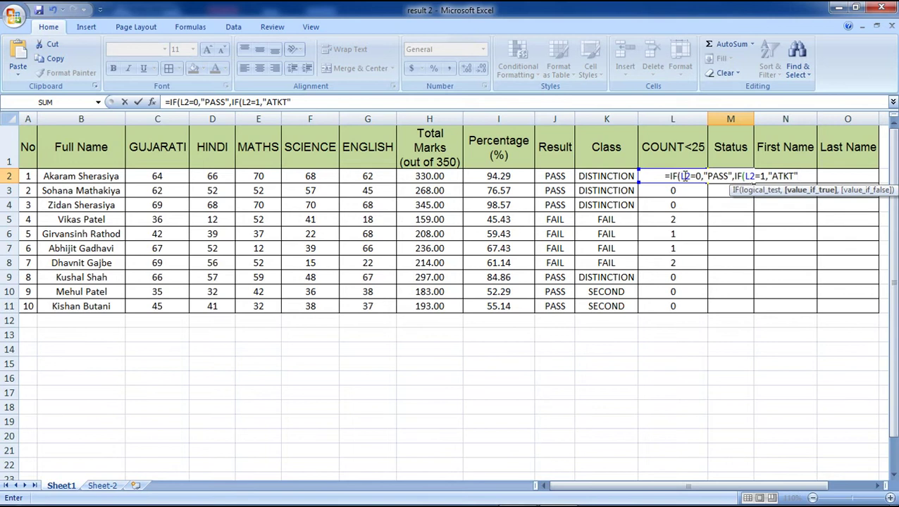
{"action": "type", "text": ","}
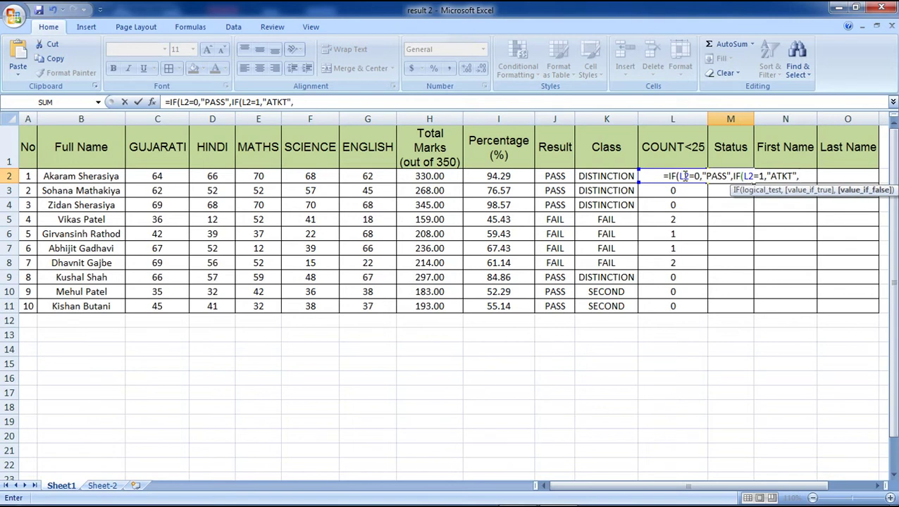
{"action": "type", "text": "\"FAIL"}
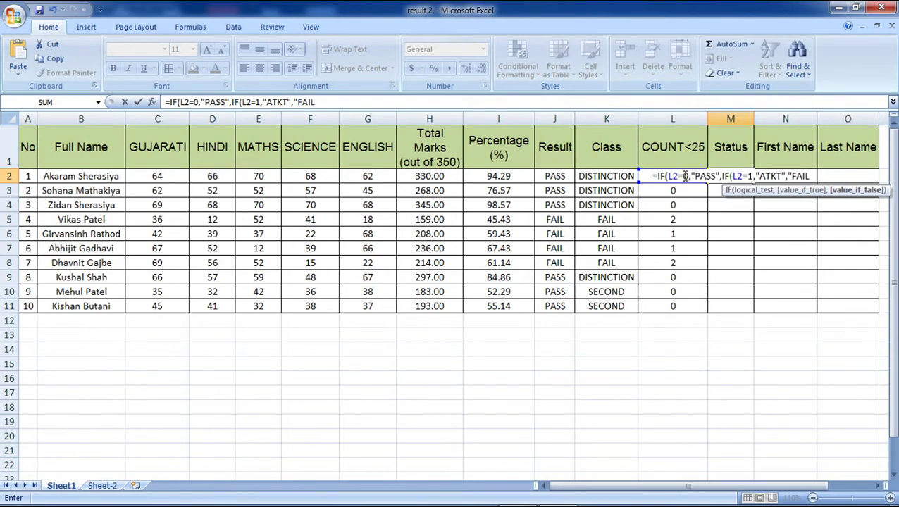
{"action": "type", "text": "\")"}
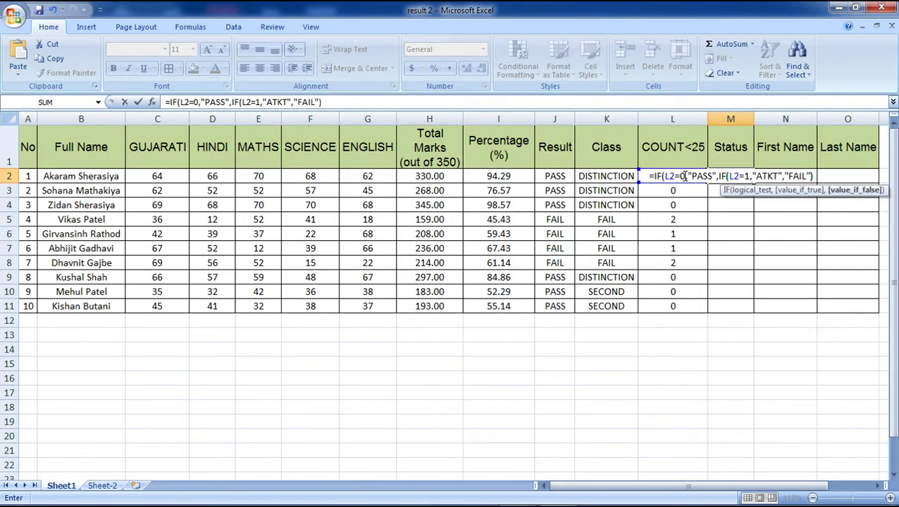
{"action": "type", "text": ")"}
{"action": "key", "text": "Return"}
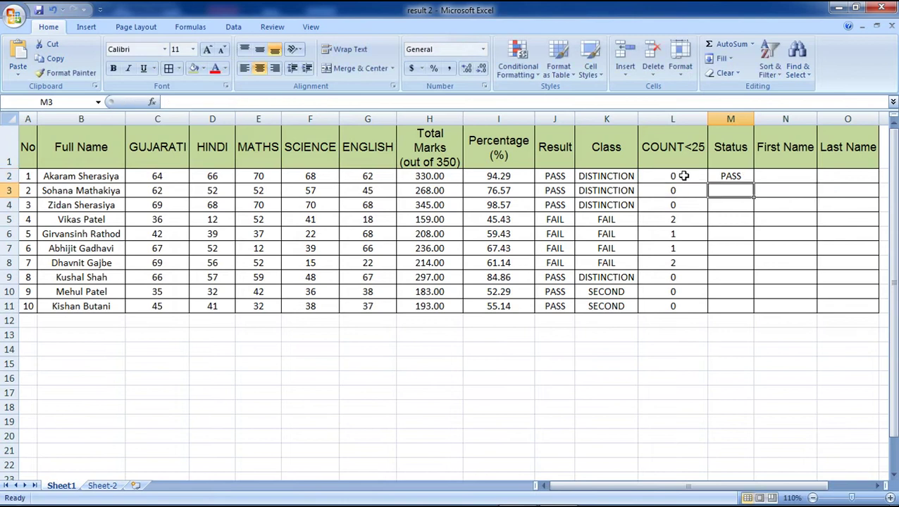
- Copy the Status formula down to M11 and check the first three students' results
{"action": "left_click", "coordinate": [715, 176]}
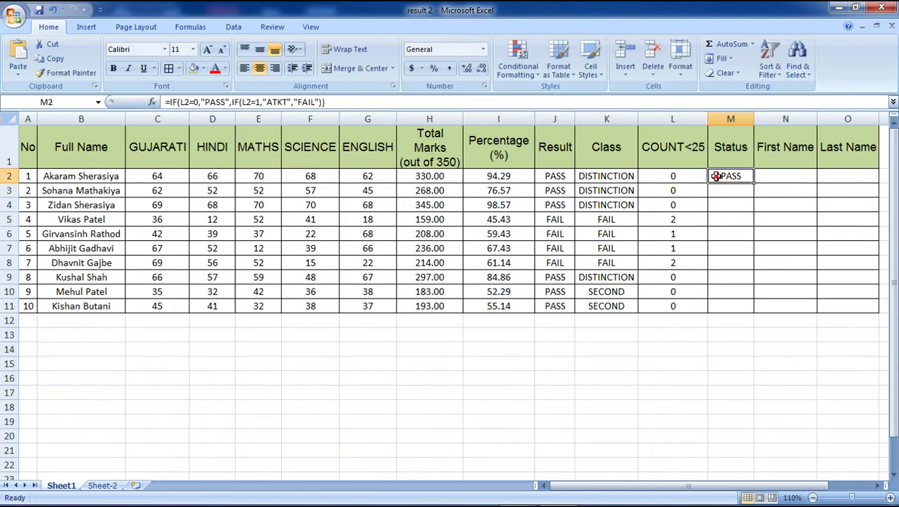
{"action": "double_click", "coordinate": [755, 182]}
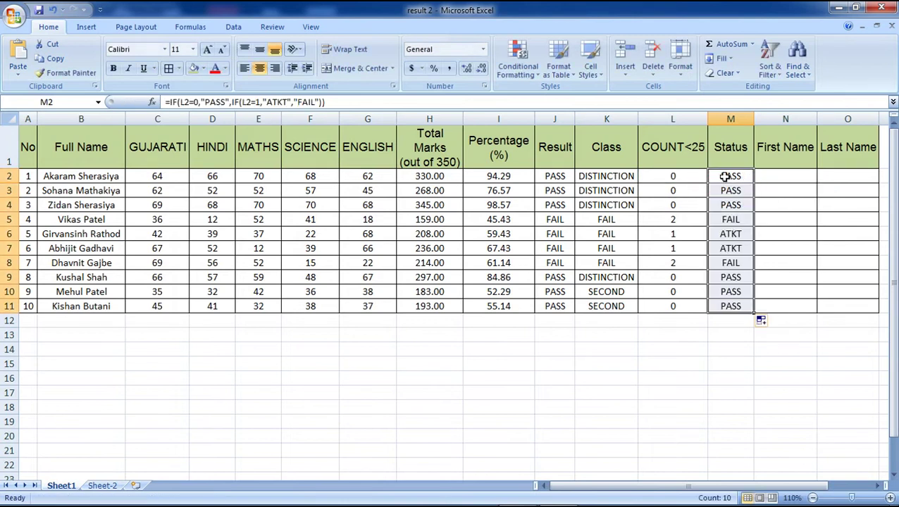
{"action": "left_click_drag", "start_coordinate": [690, 176], "coordinate": [687, 205]}
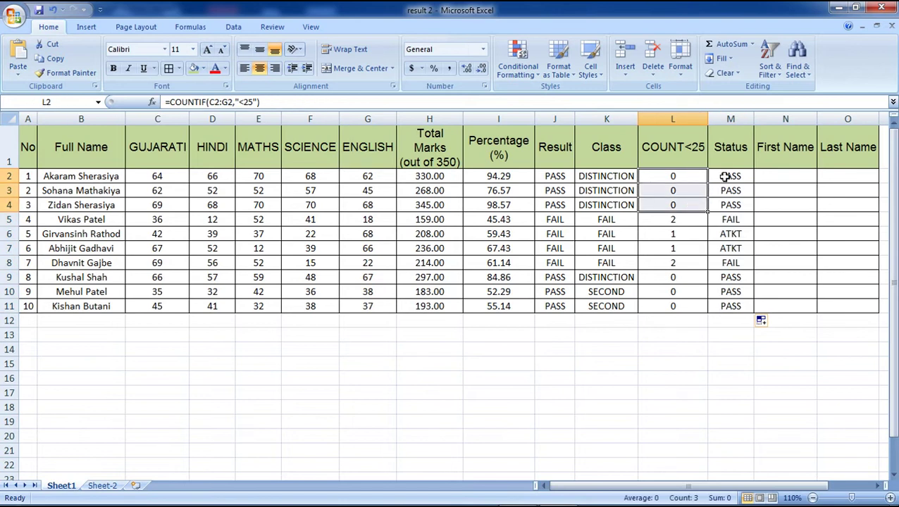
{"action": "left_click", "coordinate": [726, 176]}
{"action": "left_click_drag", "start_coordinate": [726, 176], "coordinate": [728, 205]}
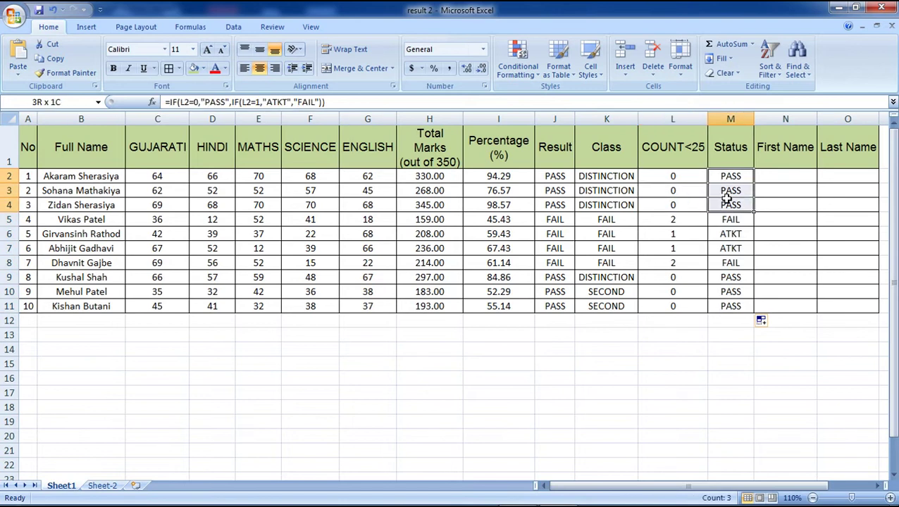
- Check the remaining students' Status results against their COUNT<25 values
{"action": "left_click", "coordinate": [674, 220]}
{"action": "left_click", "coordinate": [718, 220]}
{"action": "mouse_move", "coordinate": [694, 233]}
{"action": "left_mouse_down"}
{"action": "mouse_move", "coordinate": [696, 258]}
{"action": "mouse_move", "coordinate": [719, 248]}
{"action": "left_mouse_up"}
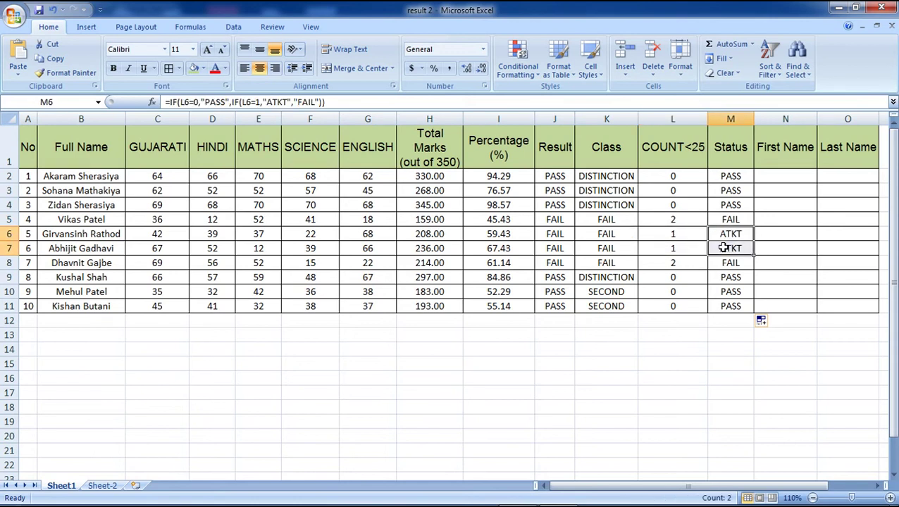
{"action": "left_click", "coordinate": [695, 262]}
{"action": "left_click", "coordinate": [725, 264]}
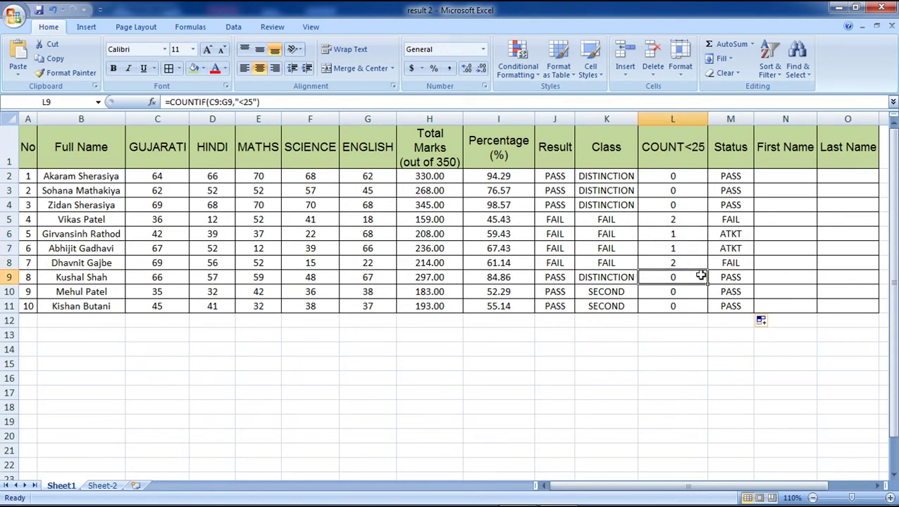
{"action": "left_click_drag", "start_coordinate": [699, 276], "coordinate": [701, 306]}
{"action": "left_click", "coordinate": [726, 281]}
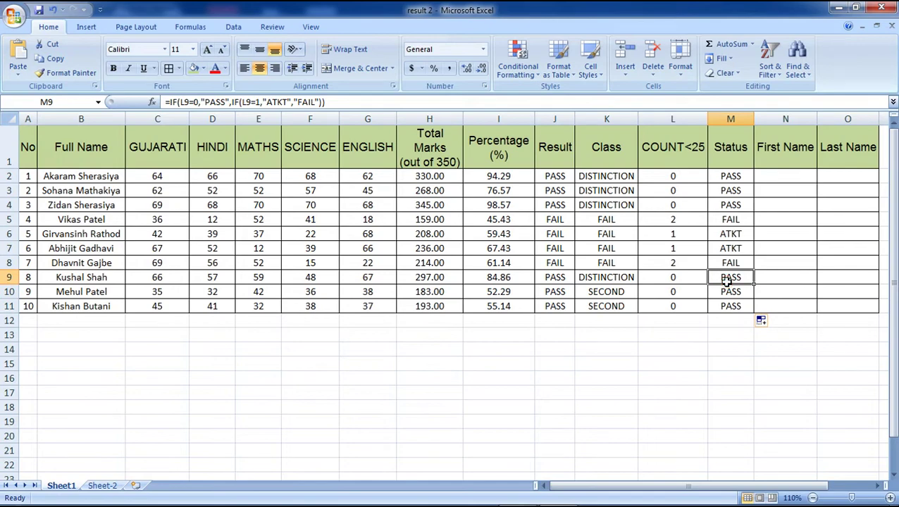
{"action": "key", "text": "alt+Tab"}
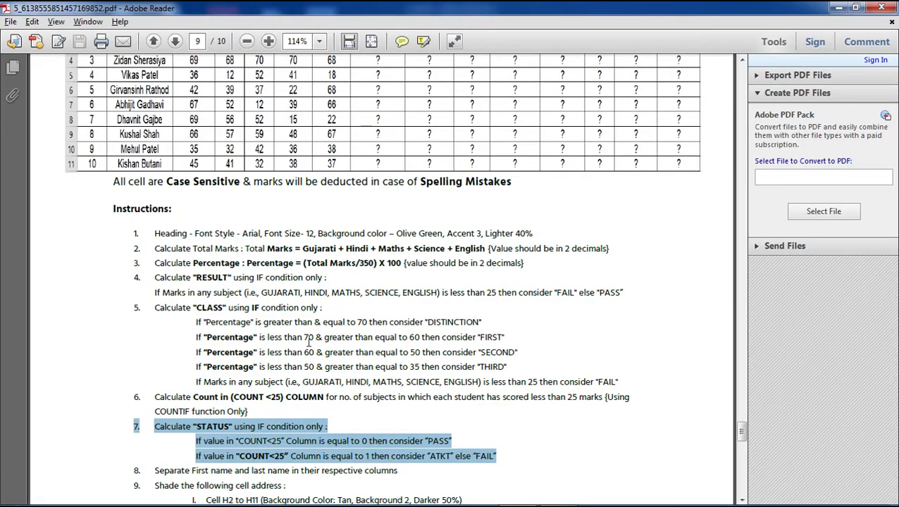
- Scroll to instruction 8 on separating first and last names, then return to Excel
{"action": "scroll", "coordinate": [255, 299], "scroll_direction": "down", "scroll_amount": 3}
{"action": "scroll", "coordinate": [255, 299], "scroll_direction": "down", "scroll_amount": 1}
{"action": "left_click_drag", "start_coordinate": [398, 344], "coordinate": [131, 343]}
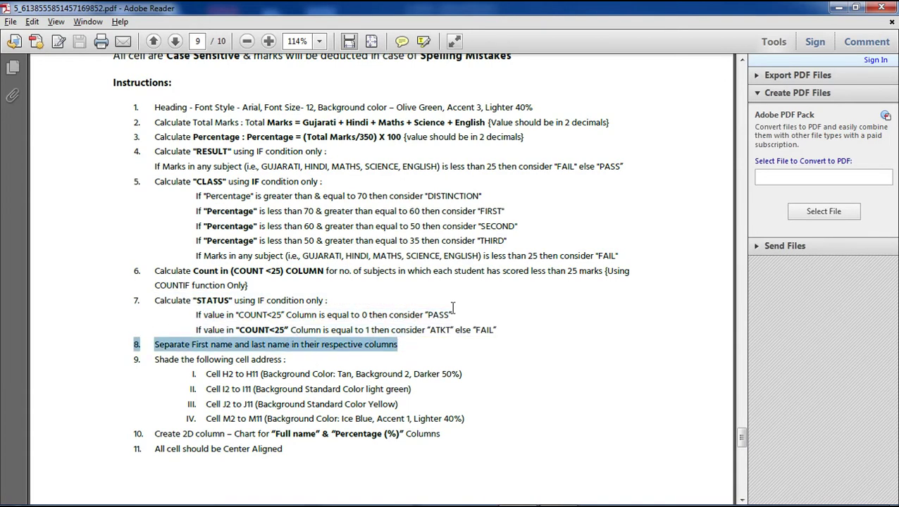
{"action": "key", "text": "alt+Tab"}
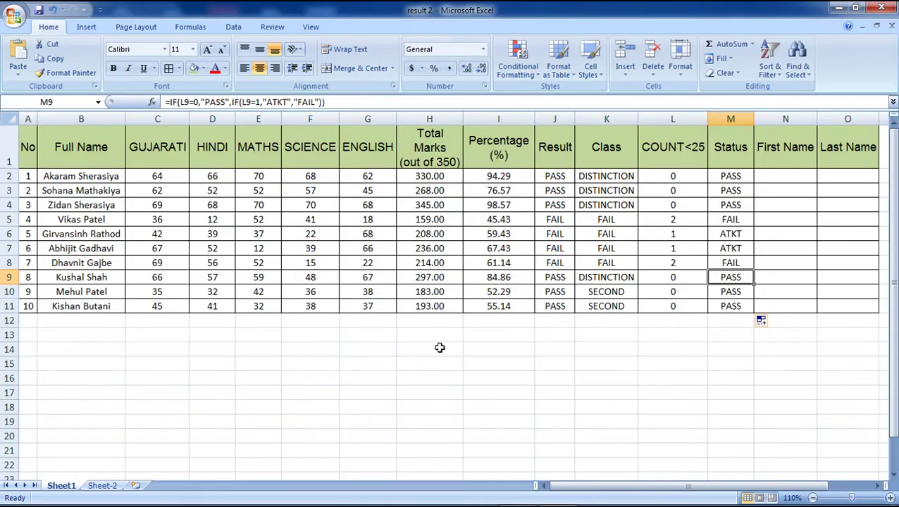
- Inspect the empty First Name and Last Name cells, then select full names B2:B11
{"action": "left_click", "coordinate": [760, 175]}
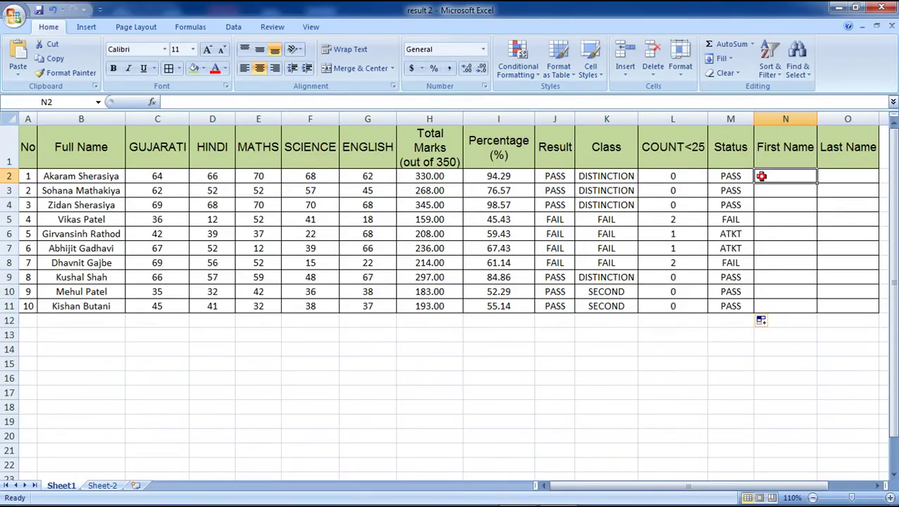
{"action": "left_click", "coordinate": [837, 177]}
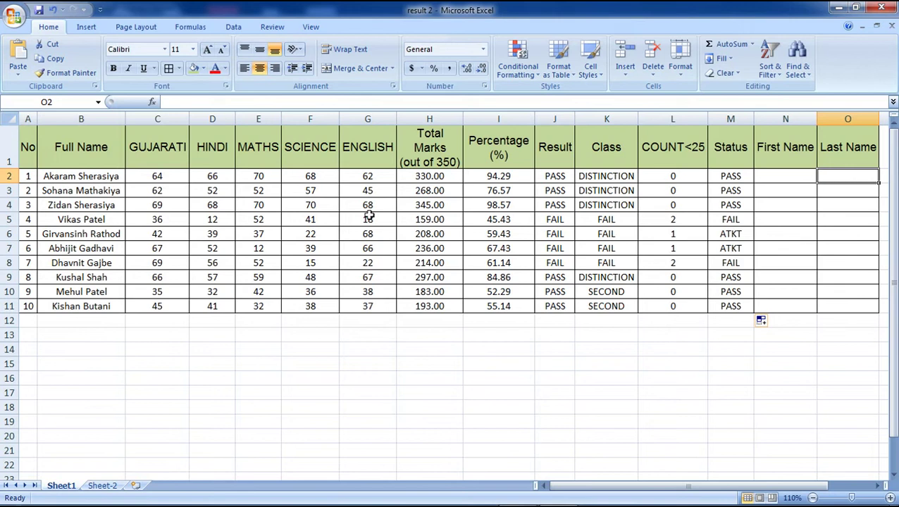
{"action": "left_click", "coordinate": [89, 179]}
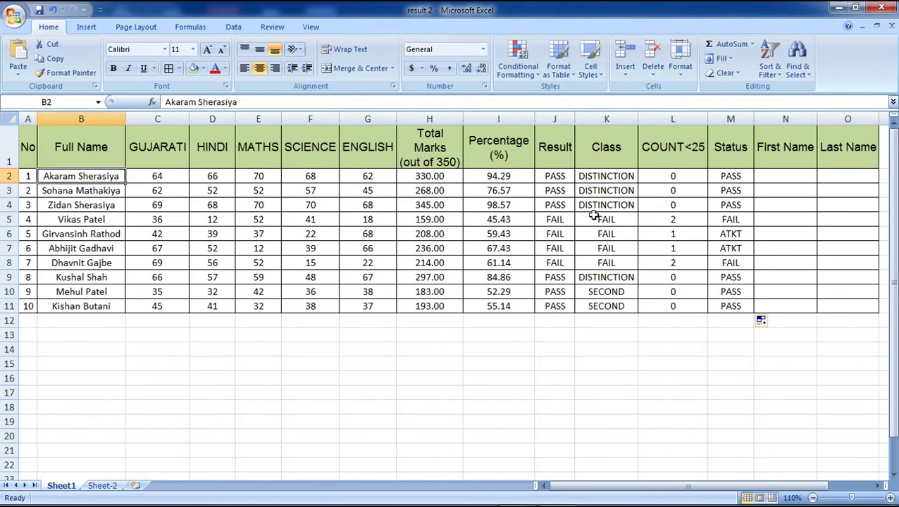
{"action": "left_click", "coordinate": [761, 173]}
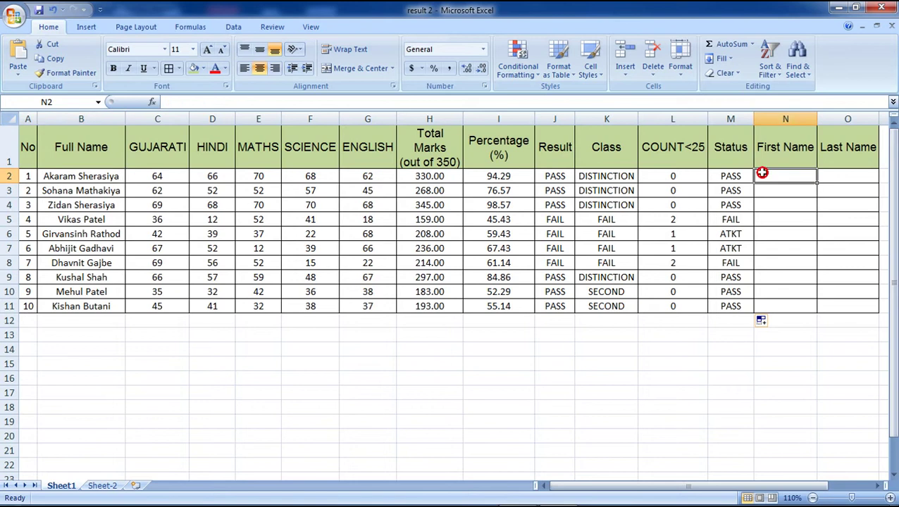
{"action": "left_click", "coordinate": [837, 172]}
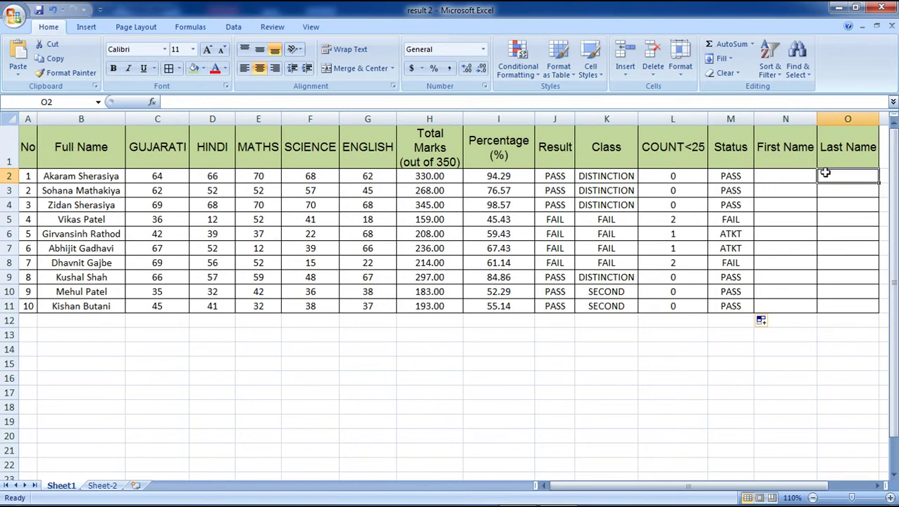
{"action": "left_click", "coordinate": [773, 178]}
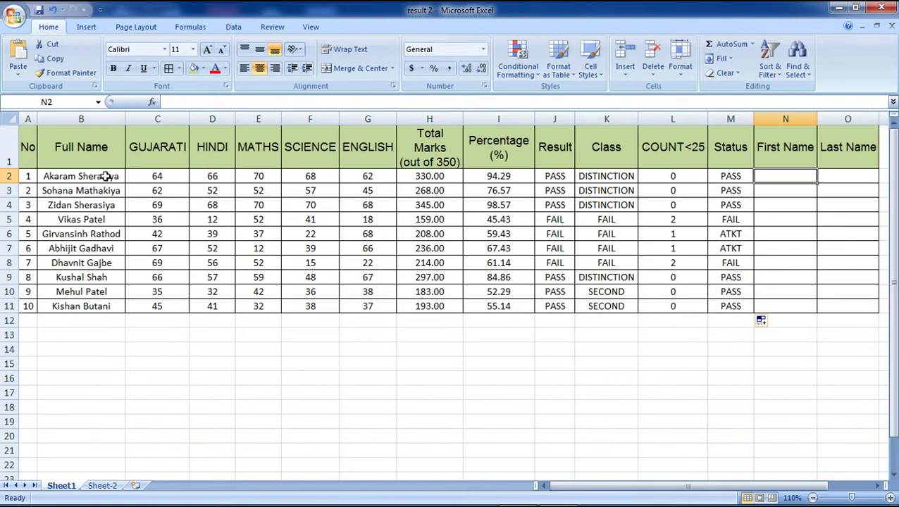
{"action": "left_click_drag", "start_coordinate": [105, 176], "coordinate": [90, 301]}
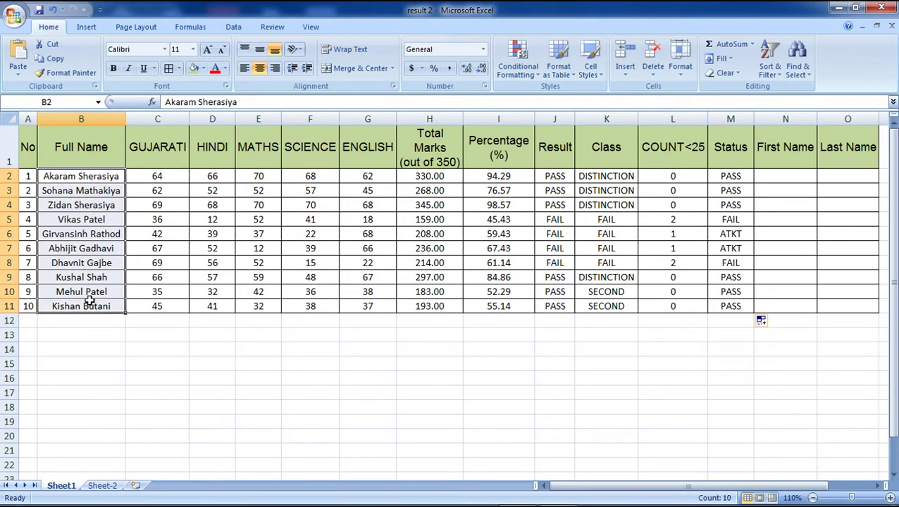
- Start Data > Text to Columns on the names with Delimited chosen and advance to step 2
{"action": "left_click", "coordinate": [238, 29]}
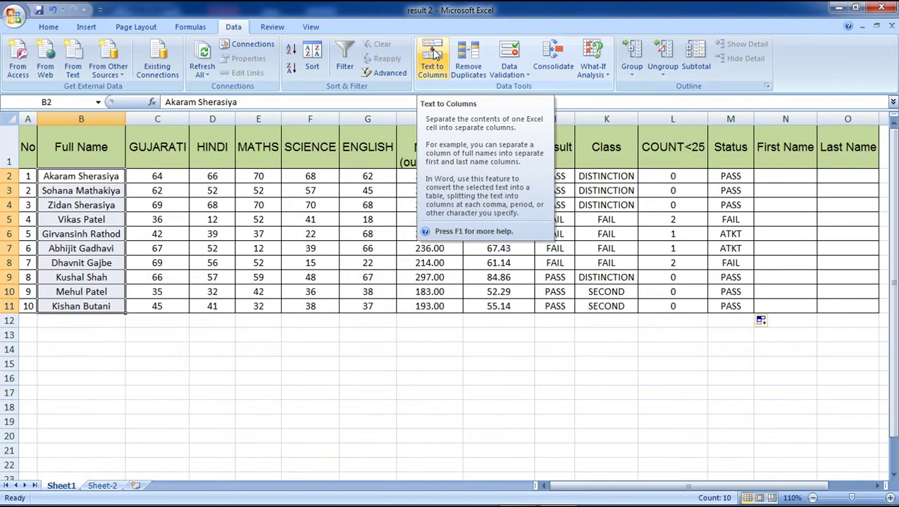
{"action": "left_click", "coordinate": [435, 55]}
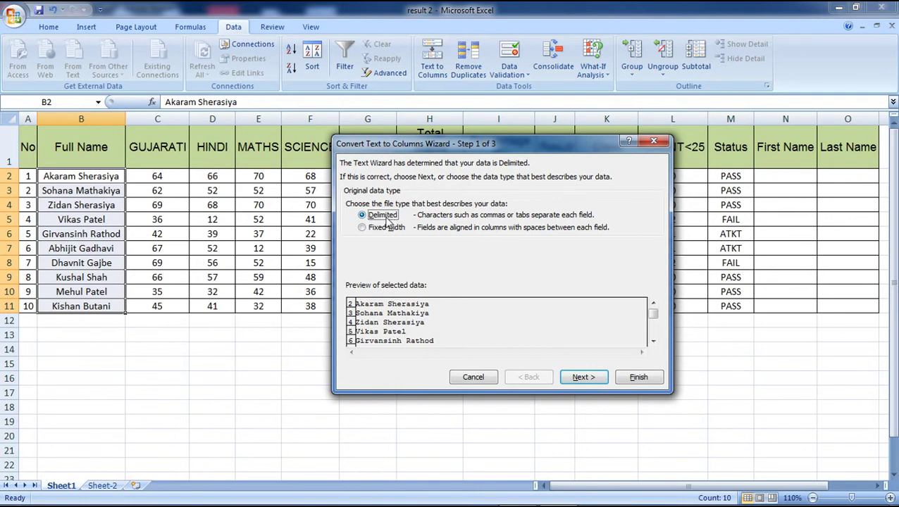
{"action": "left_click", "coordinate": [380, 234]}
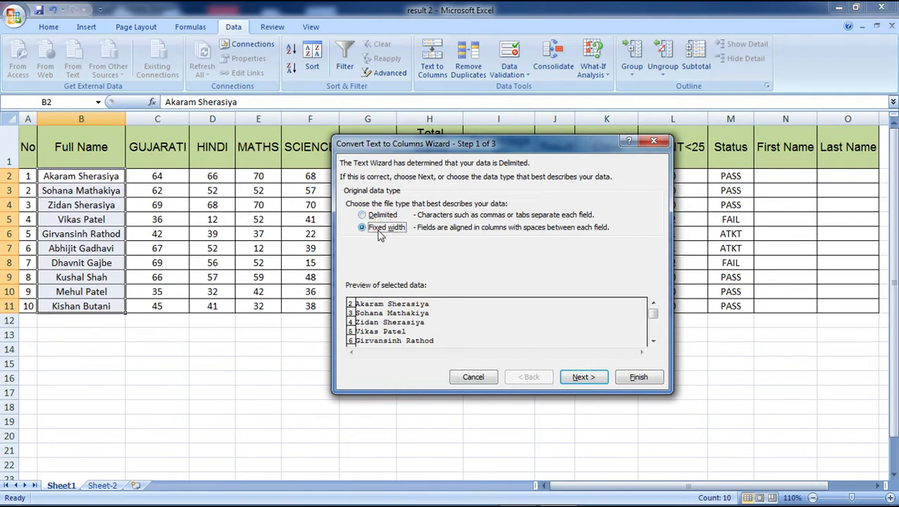
{"action": "left_click", "coordinate": [364, 215]}
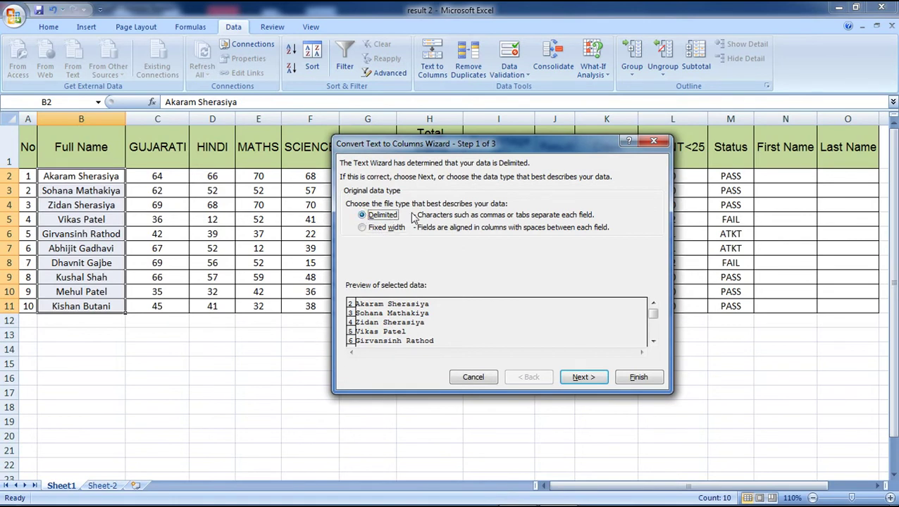
{"action": "left_click", "coordinate": [576, 378]}
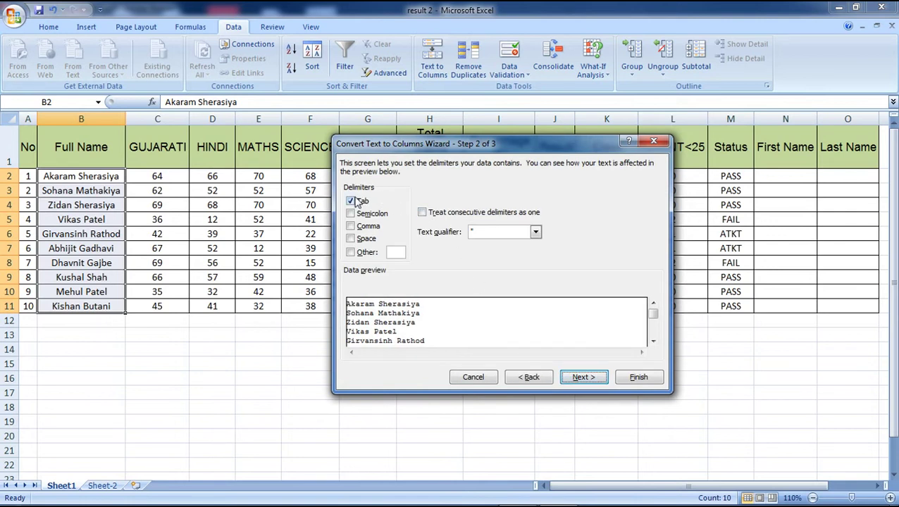
- Replace the Tab delimiter with a space so names split in two, then advance to step 3
{"action": "left_click", "coordinate": [356, 205]}
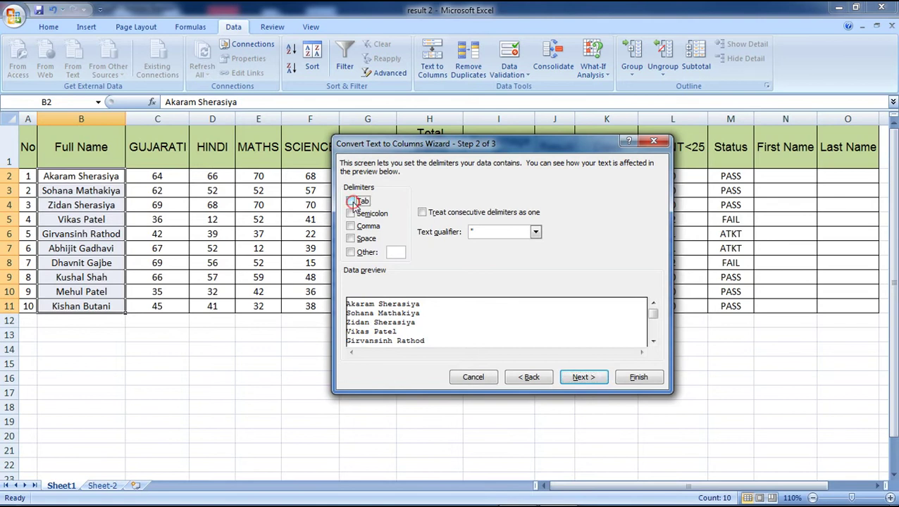
{"action": "left_click", "coordinate": [351, 253]}
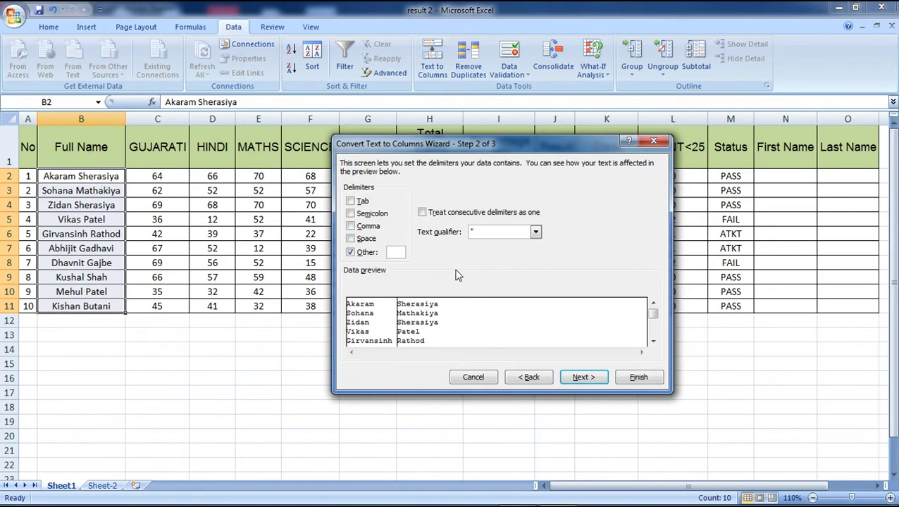
{"action": "key", "text": "BackSpace"}
{"action": "left_click", "coordinate": [572, 377]}
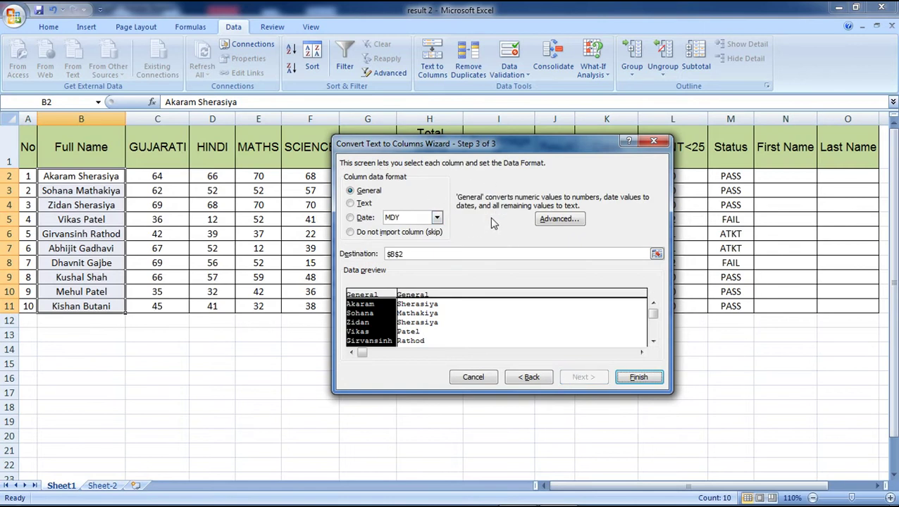
- Set the destination to $N$2, finish, and confirm replacing the cells in N2:O11
{"action": "left_click", "coordinate": [656, 254]}
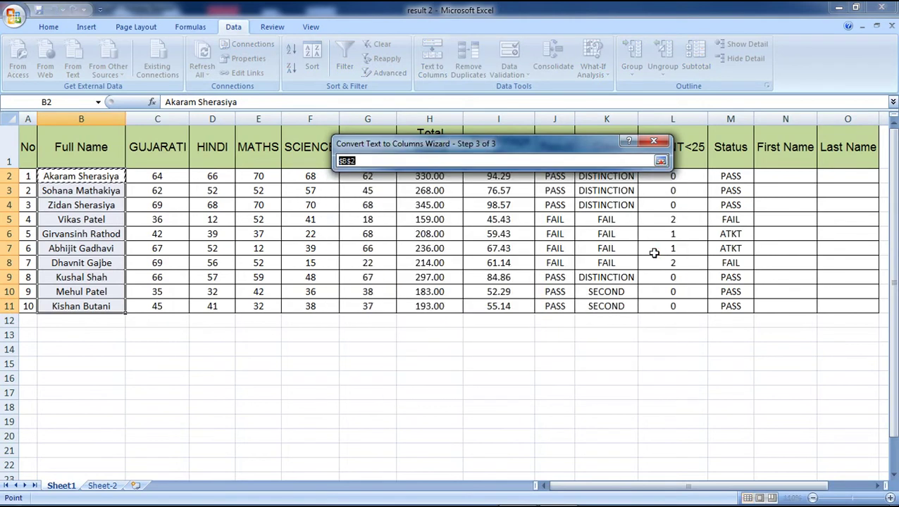
{"action": "left_click", "coordinate": [782, 173]}
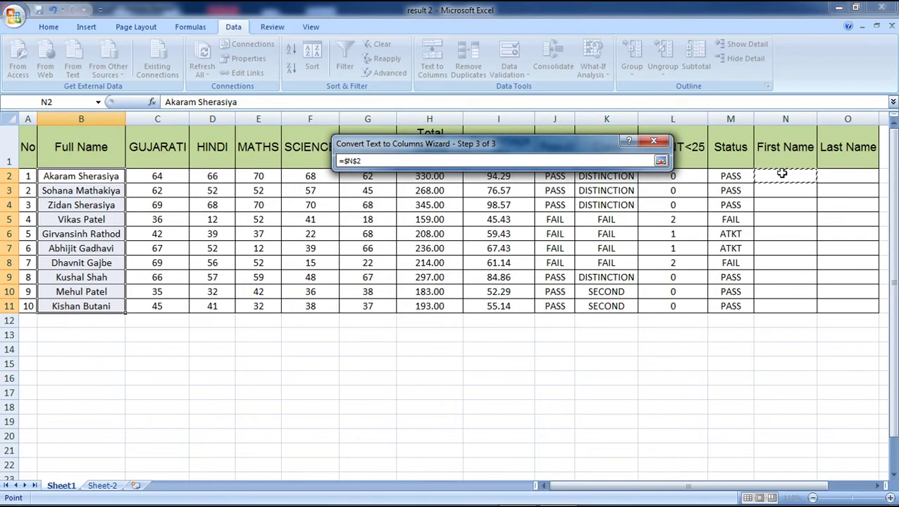
{"action": "left_click", "coordinate": [654, 143]}
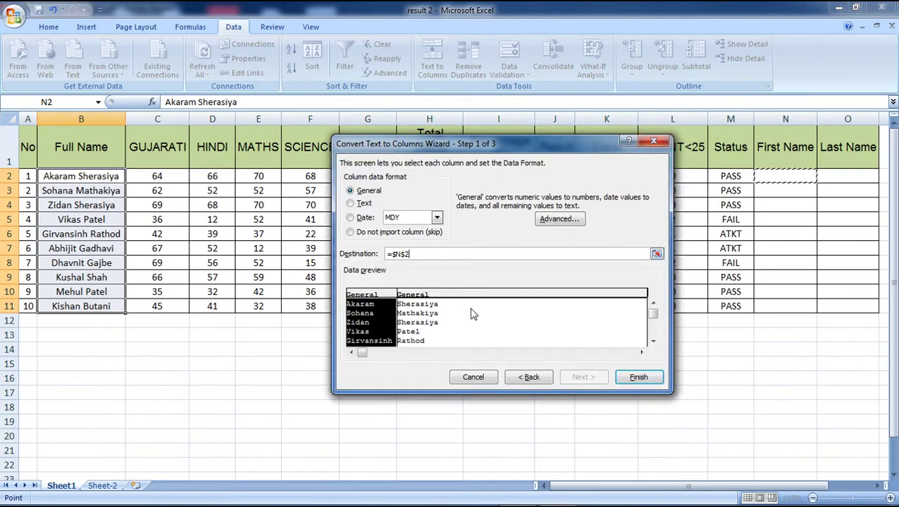
{"action": "left_click", "coordinate": [637, 378]}
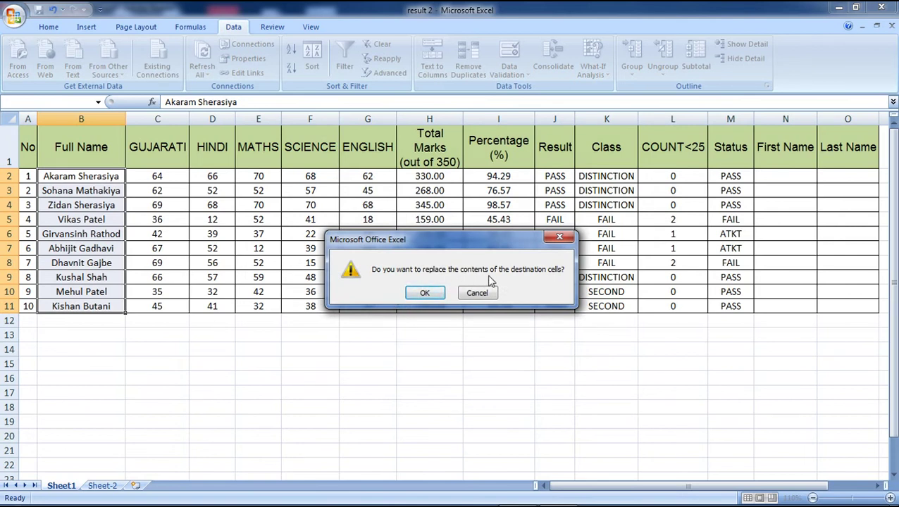
{"action": "left_click", "coordinate": [425, 294]}
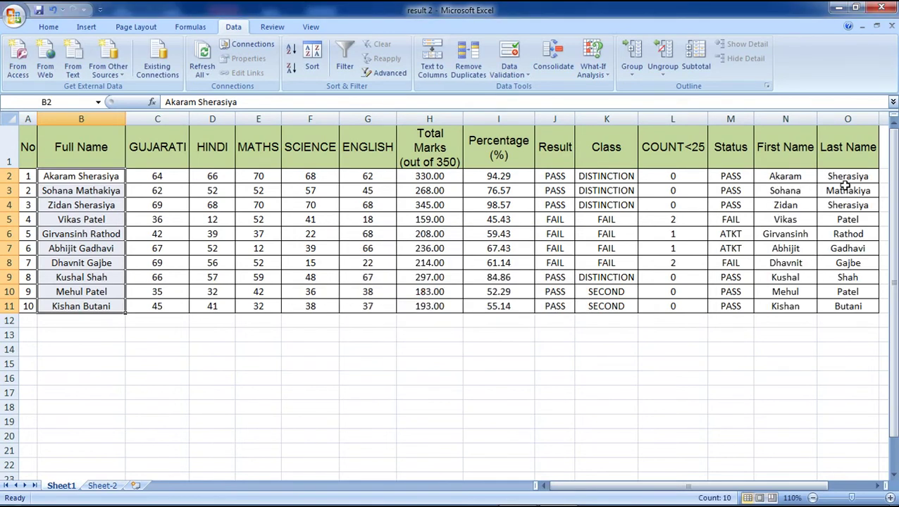
- Compare the split names in N2, O2, N3 and N5 with the full names, then return to Home
{"action": "left_click", "coordinate": [788, 181]}
{"action": "left_click", "coordinate": [826, 178]}
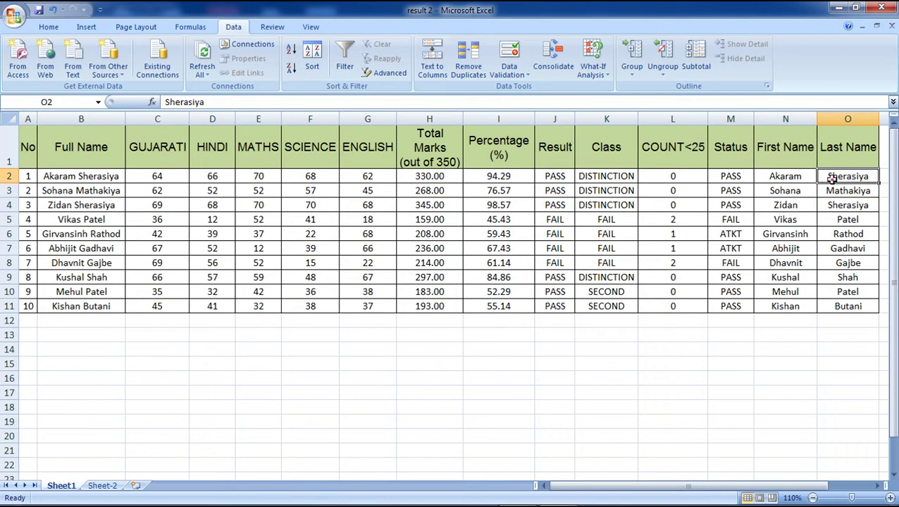
{"action": "left_click", "coordinate": [784, 191]}
{"action": "left_click", "coordinate": [85, 220]}
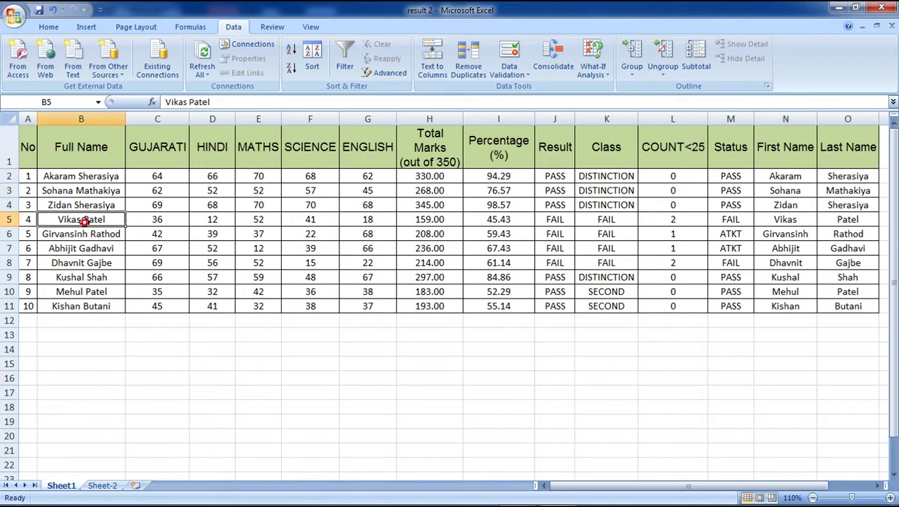
{"action": "left_click", "coordinate": [768, 220]}
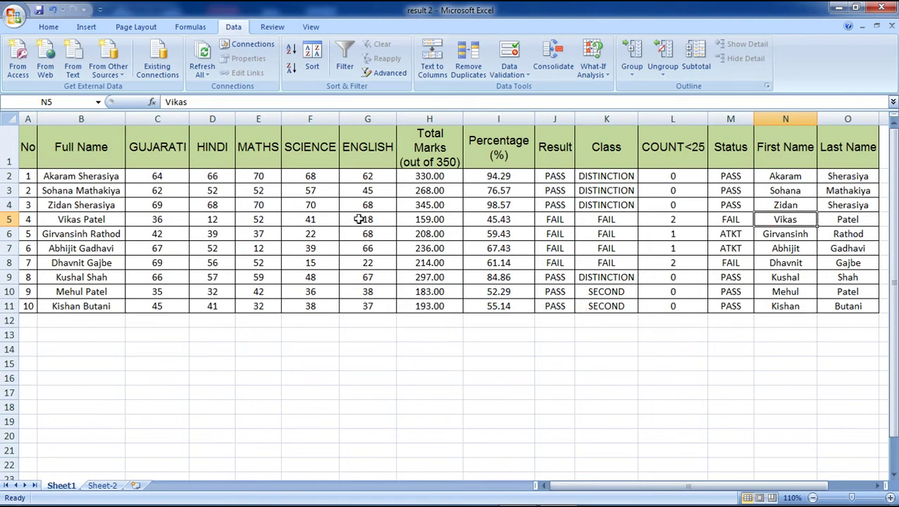
{"action": "left_click", "coordinate": [774, 177]}
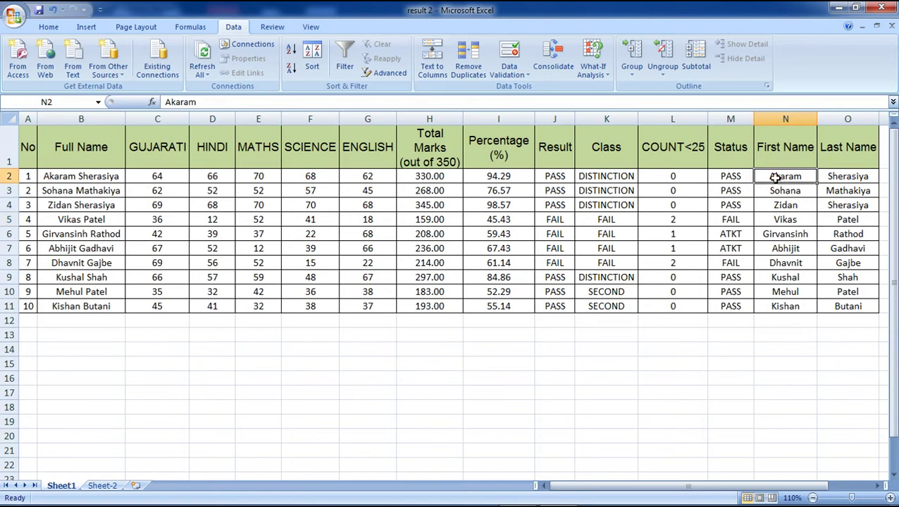
{"action": "left_click", "coordinate": [788, 191]}
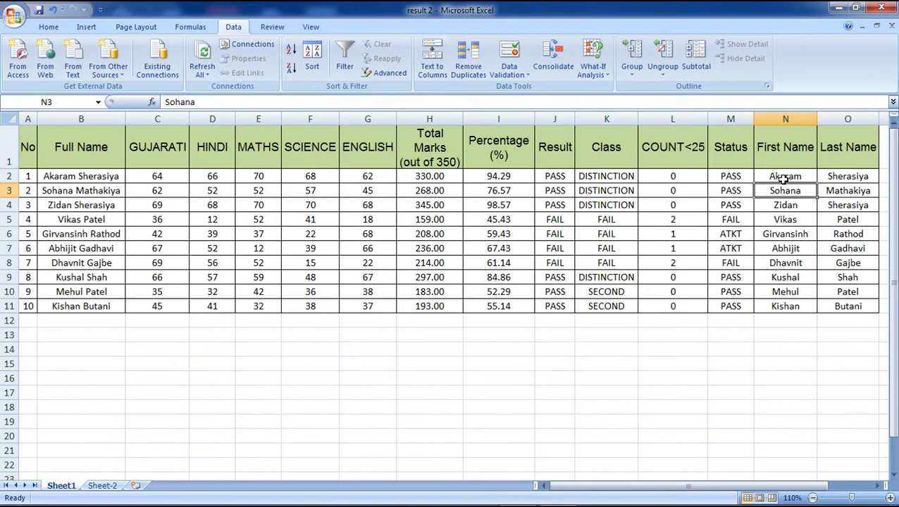
{"action": "left_click", "coordinate": [784, 178]}
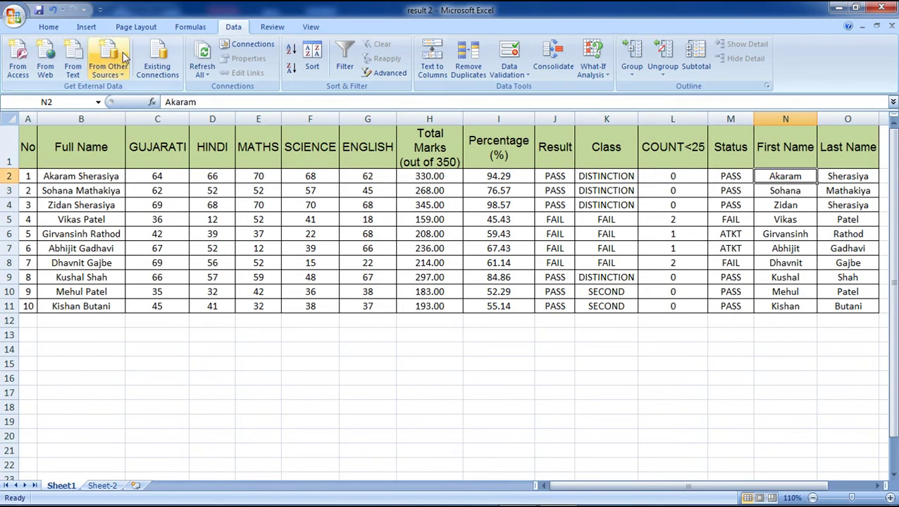
{"action": "left_click", "coordinate": [49, 27]}
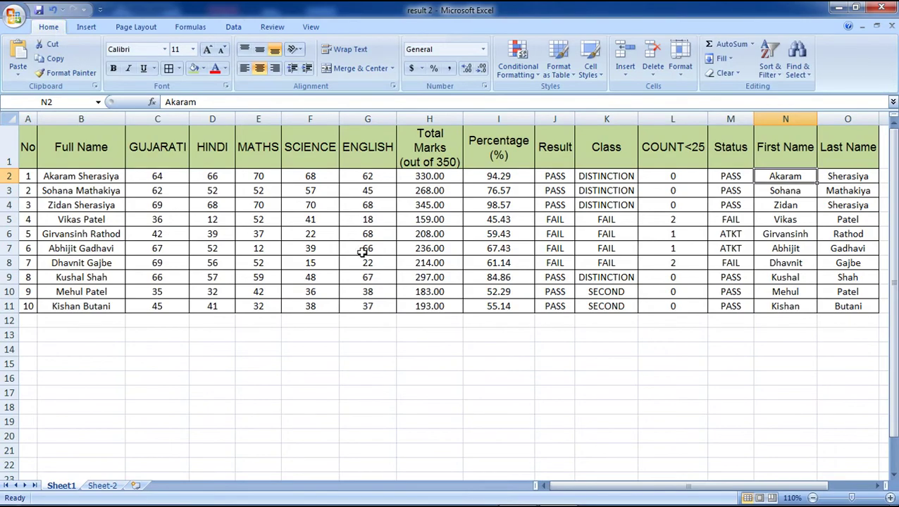
{"action": "key", "text": "alt+Tab"}
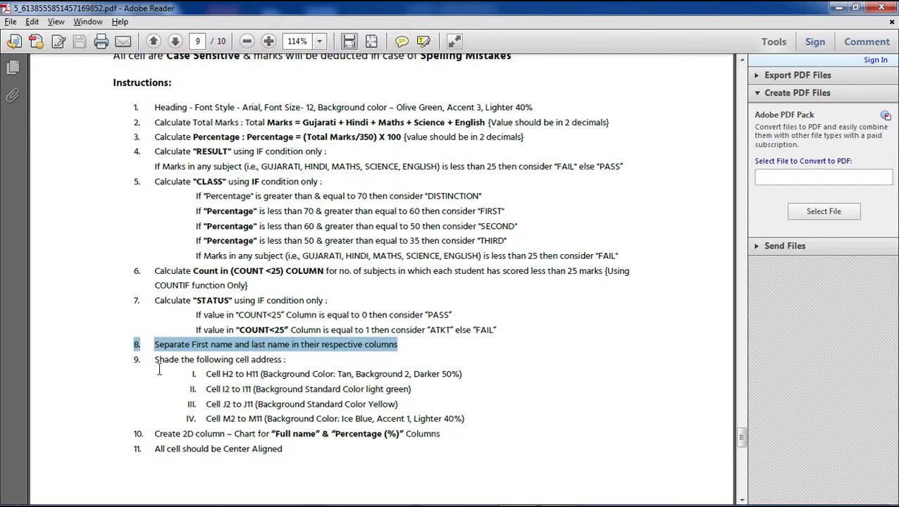
- Highlight the PDF item on shading H2 to H11 in Tan, Background 2, Darker 50%
{"action": "left_click_drag", "start_coordinate": [156, 361], "coordinate": [275, 359]}
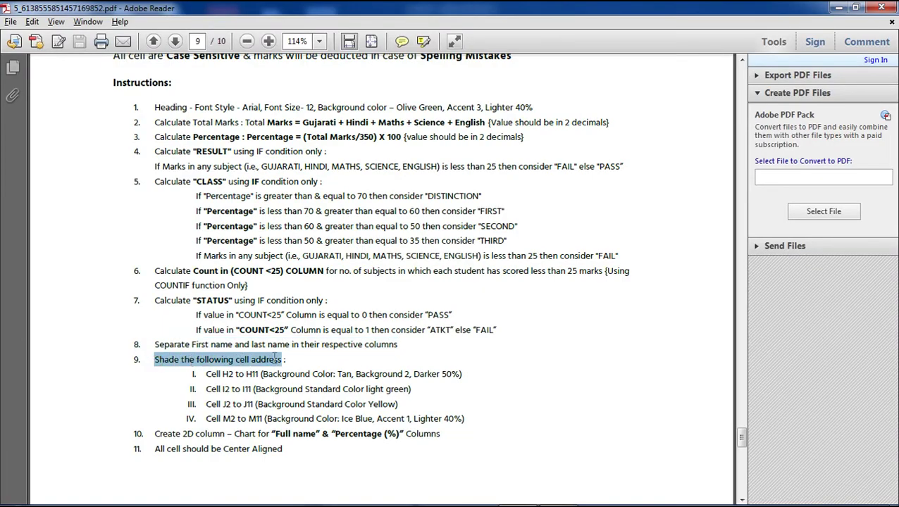
{"action": "left_click", "coordinate": [325, 367]}
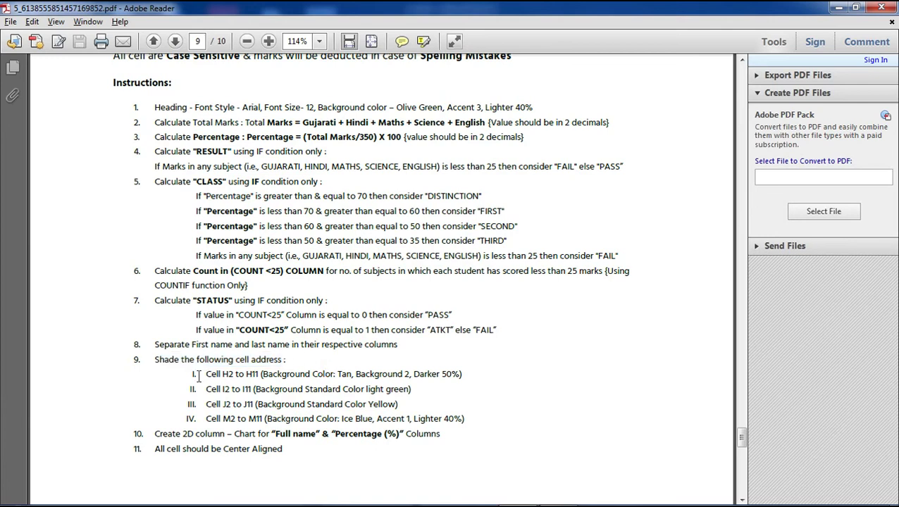
{"action": "left_click_drag", "start_coordinate": [192, 375], "coordinate": [331, 374]}
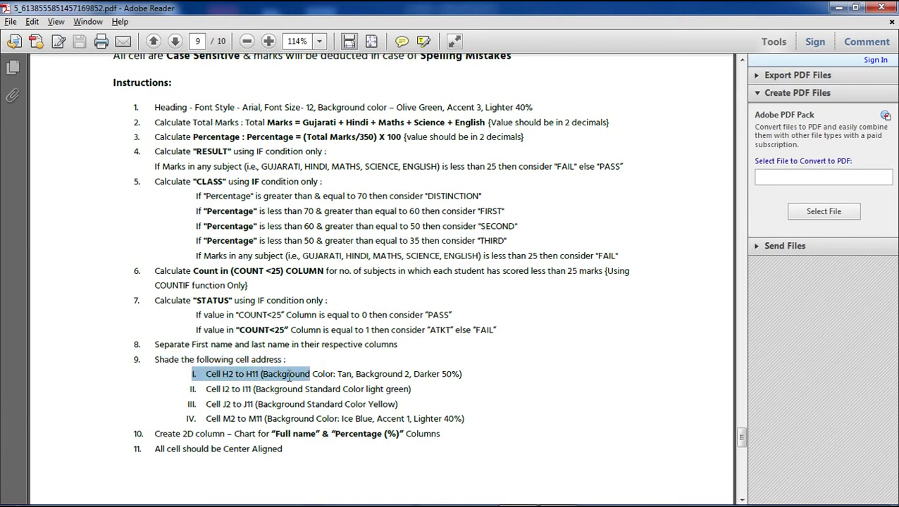
{"action": "left_click_drag", "start_coordinate": [332, 373], "coordinate": [465, 371]}
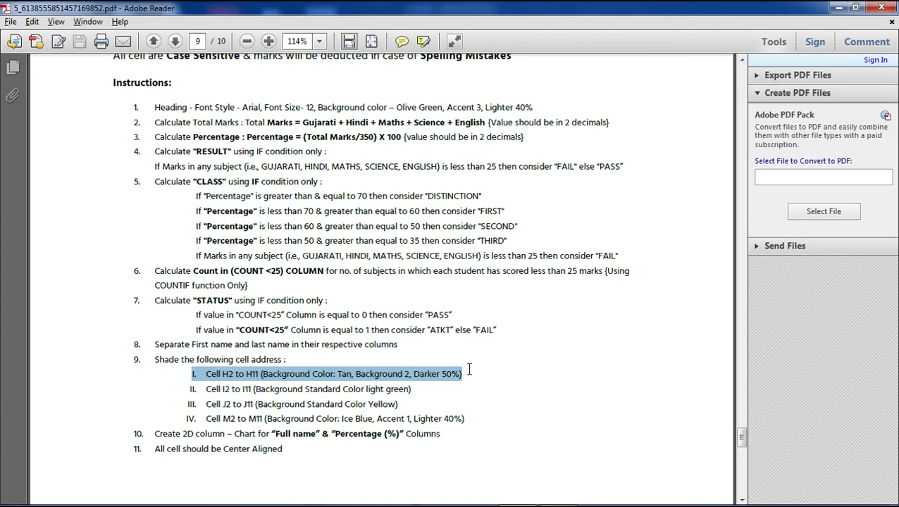
{"action": "key", "text": "alt+Tab"}
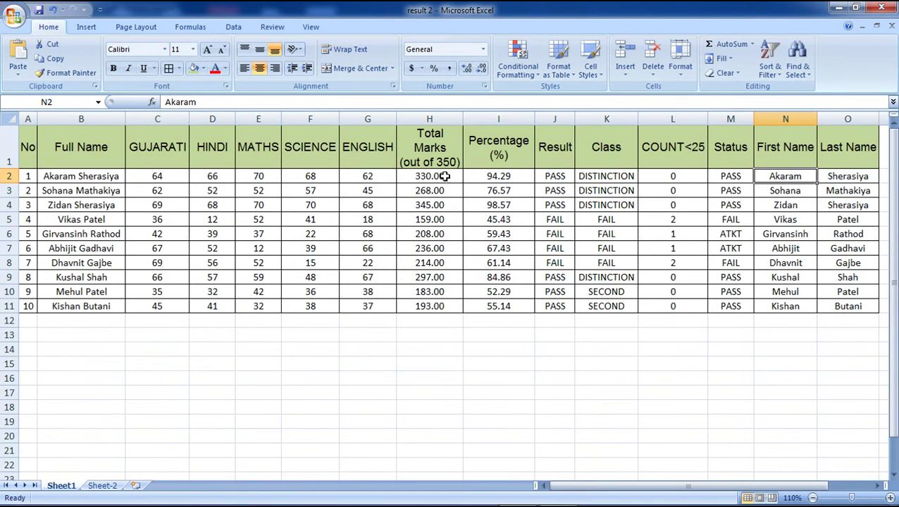
- Select the Total Marks cells H2 to H11
{"action": "left_click", "coordinate": [431, 119]}
{"action": "left_click", "coordinate": [434, 176]}
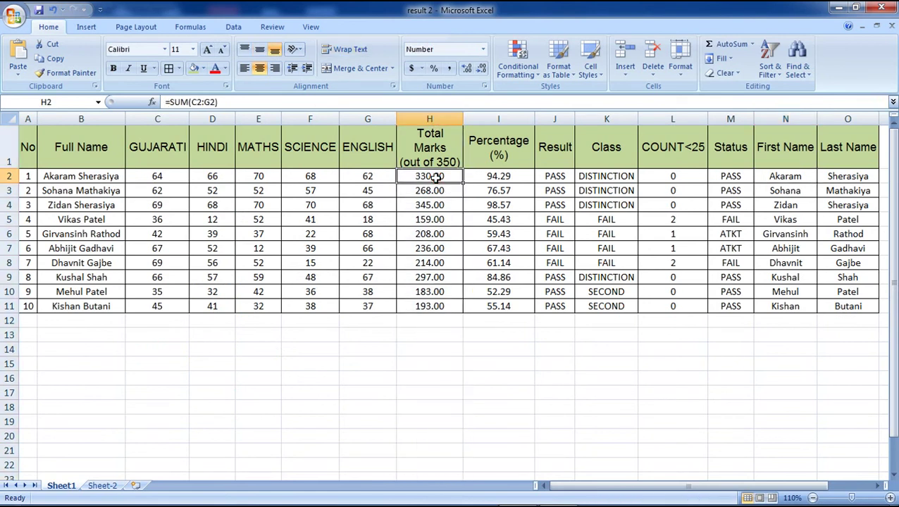
{"action": "left_click", "coordinate": [437, 306], "text": "shift"}
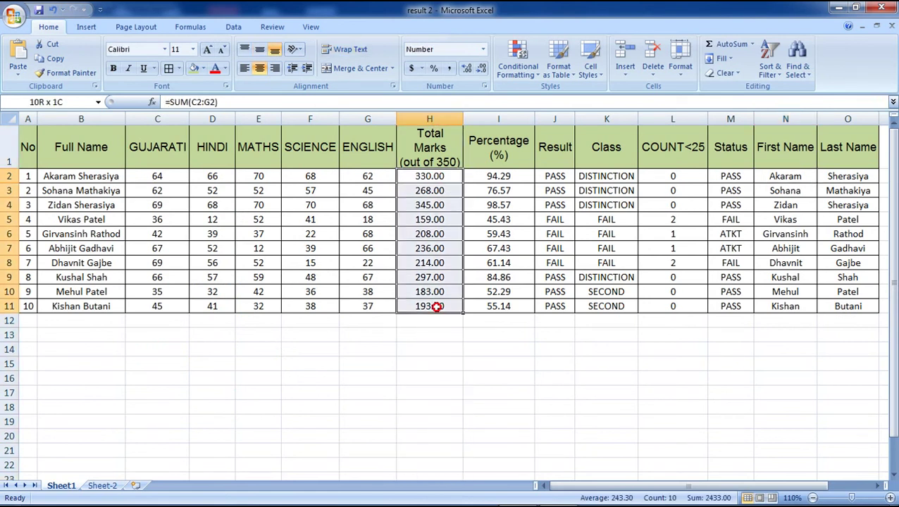
- Highlight the colour name 'Tan, Background 2, Darker 50%' in the instructions PDF
{"action": "key", "text": "alt+Tab"}
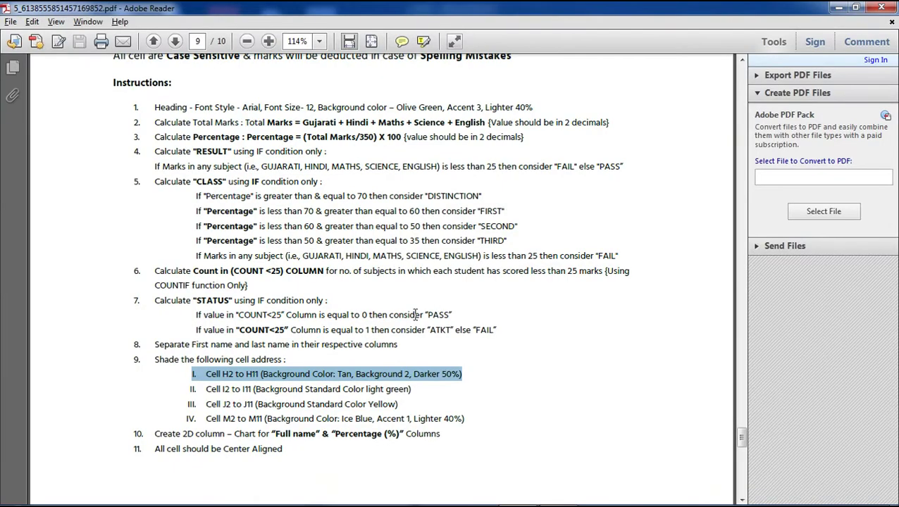
{"action": "left_click", "coordinate": [323, 374]}
{"action": "double_click", "coordinate": [347, 374]}
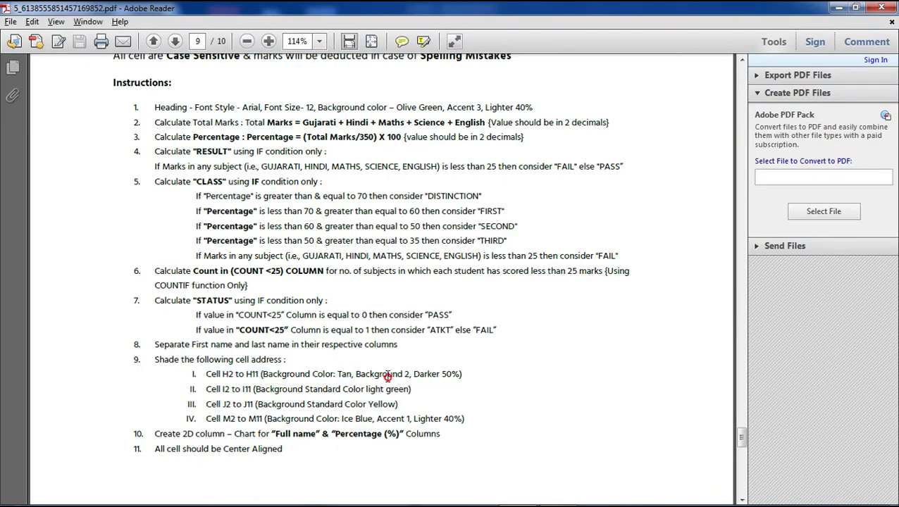
{"action": "double_click", "coordinate": [386, 374]}
{"action": "left_click_drag", "start_coordinate": [462, 374], "coordinate": [351, 374]}
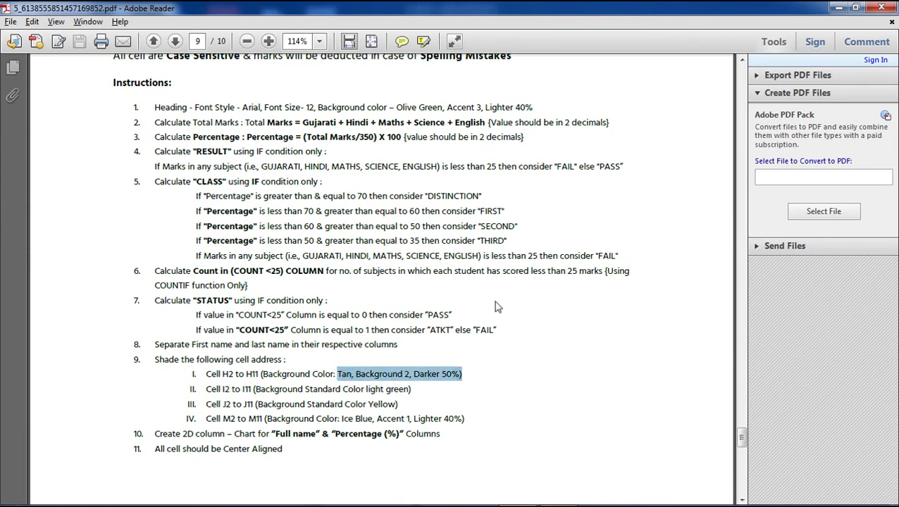
{"action": "key", "text": "alt+Tab"}
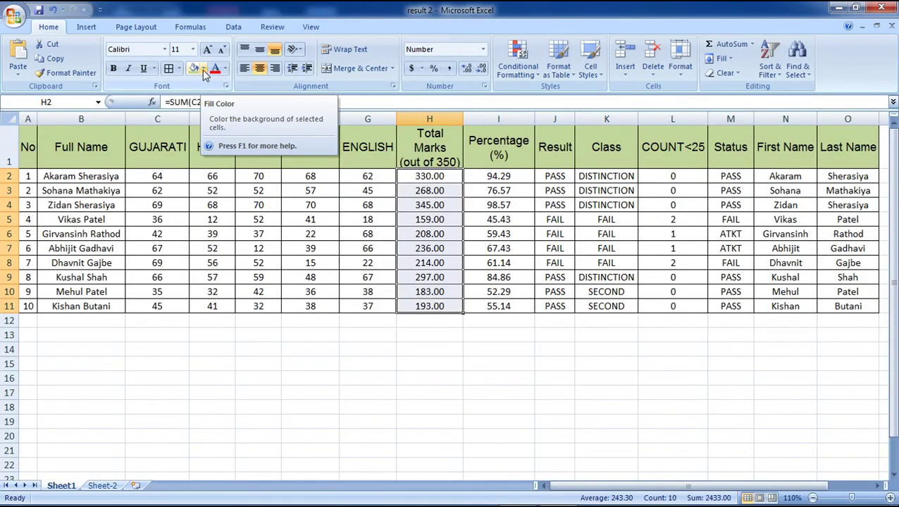
- Fill H2:H11 with Tan, Background 2, Darker 50%
{"action": "left_click", "coordinate": [203, 69]}
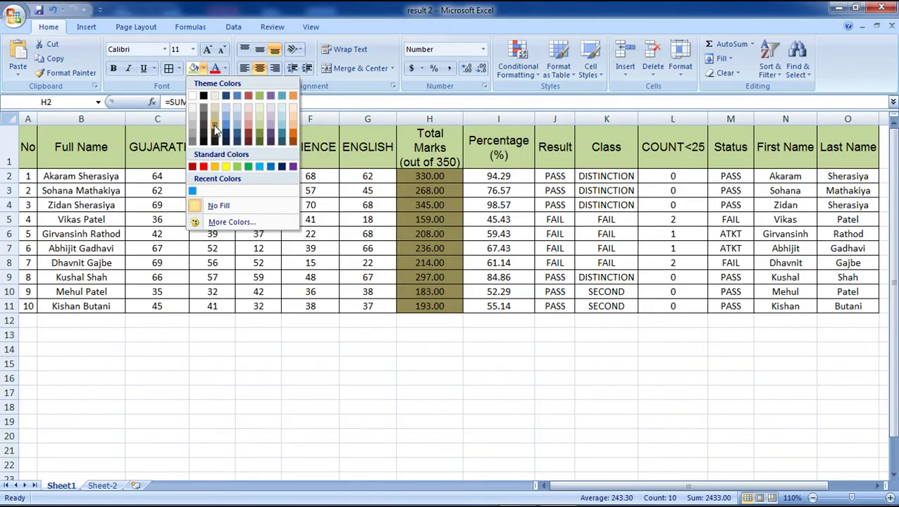
{"action": "key", "text": "alt+Tab"}
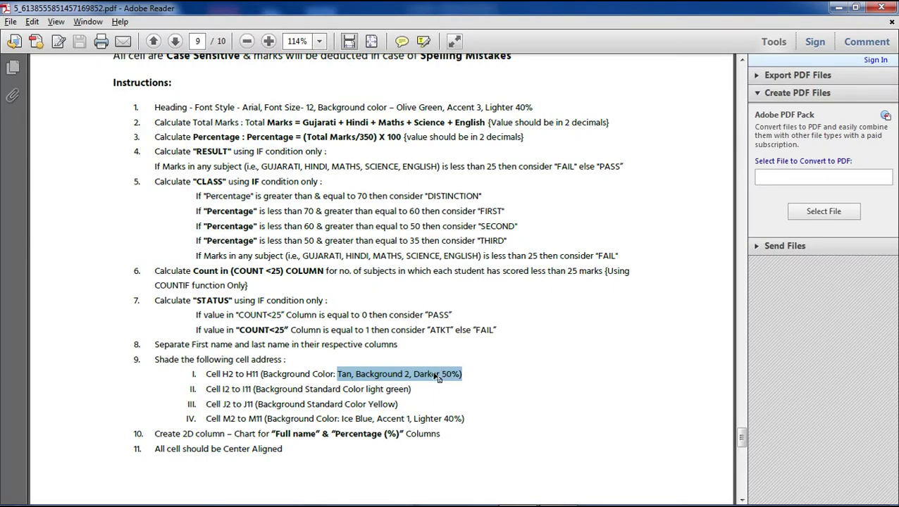
{"action": "key", "text": "alt+Tab"}
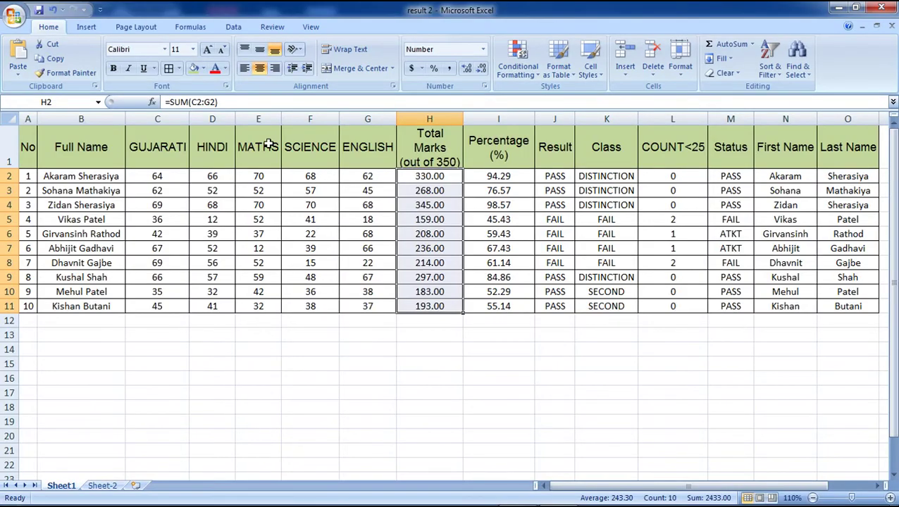
{"action": "left_click", "coordinate": [202, 69]}
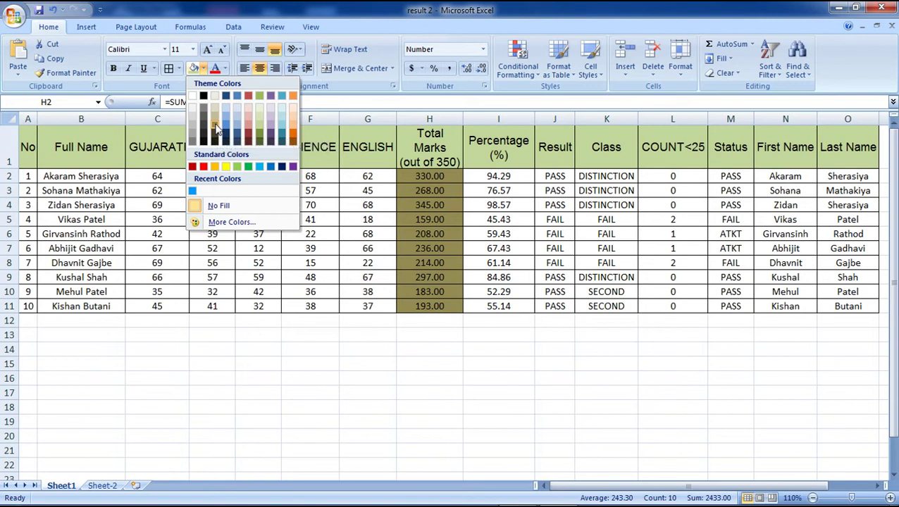
{"action": "left_click", "coordinate": [215, 132]}
{"action": "left_click", "coordinate": [517, 233]}
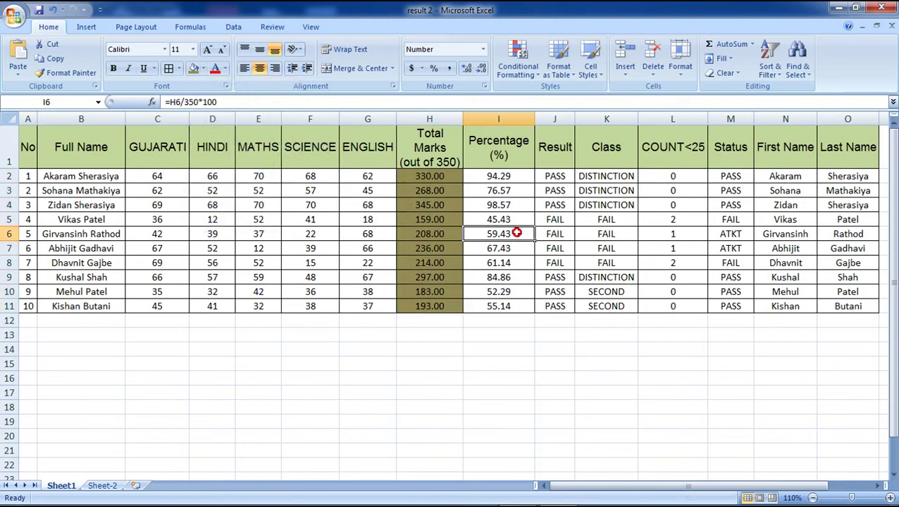
{"action": "key", "text": "alt+Tab"}
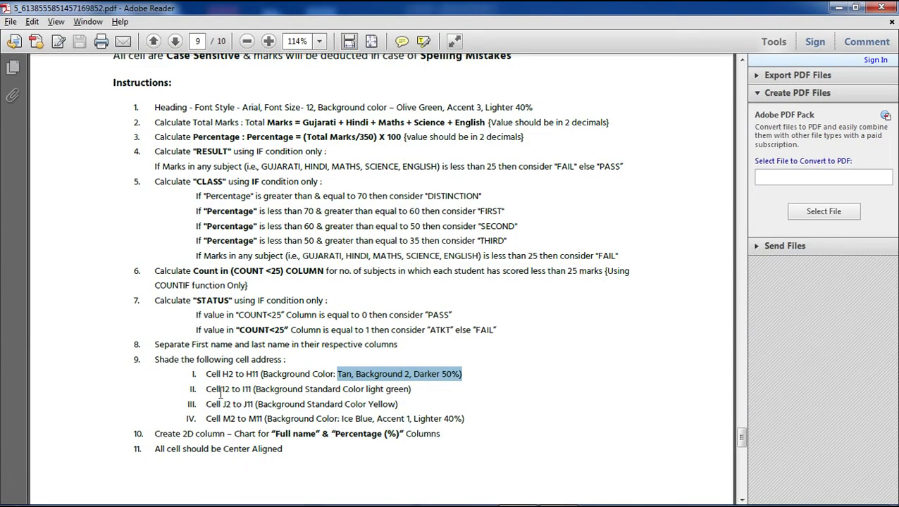
- Select the Percentage cells I2 to I11
{"action": "left_click_drag", "start_coordinate": [223, 389], "coordinate": [241, 389]}
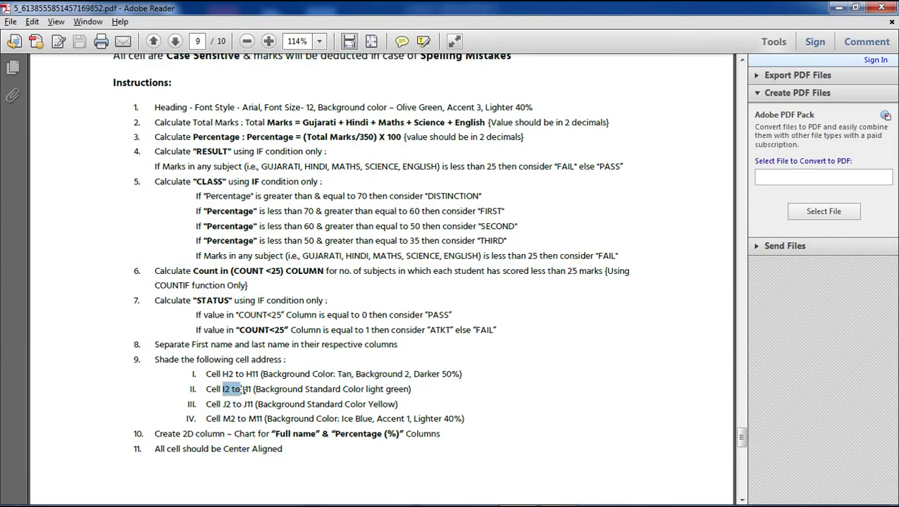
{"action": "key", "text": "alt+Tab"}
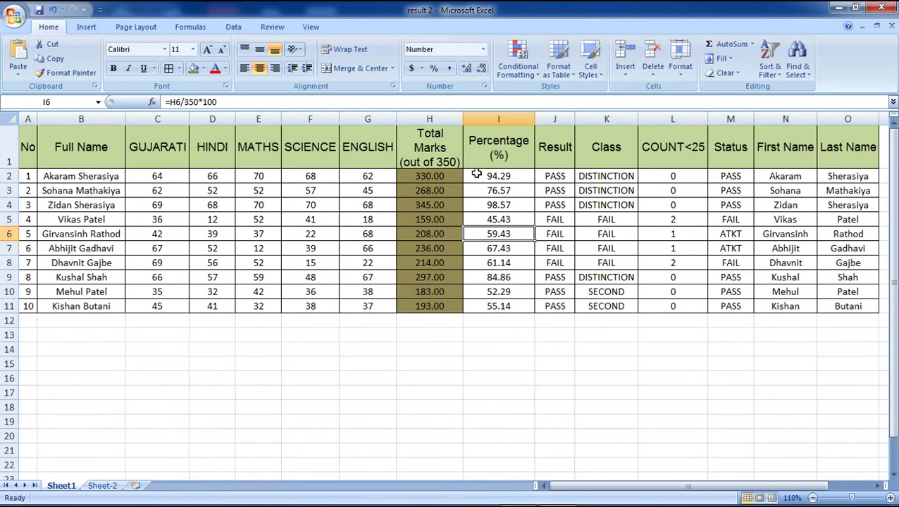
{"action": "left_click", "coordinate": [494, 115]}
{"action": "left_click", "coordinate": [496, 176]}
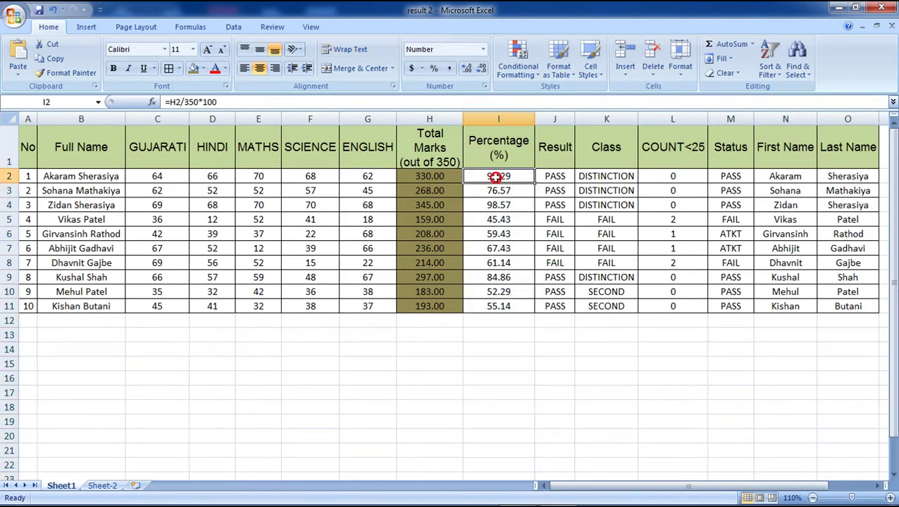
{"action": "key", "text": "shift+Down"}
{"action": "key", "text": "shift+Down"}
{"action": "key", "text": "shift+Down"}
{"action": "key", "text": "shift+Down"}
{"action": "key", "text": "shift+Down"}
{"action": "key", "text": "shift+Down"}
{"action": "key", "text": "shift+Down"}
{"action": "key", "text": "shift+Down"}
{"action": "key", "text": "shift+Down"}
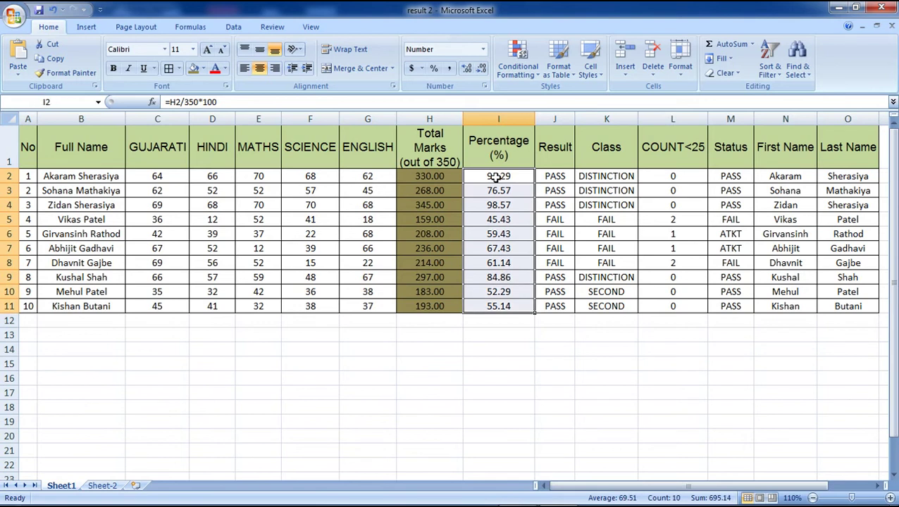
- Fill I2:I11 with Light Green from Standard Colors
{"action": "key", "text": "alt+Tab"}
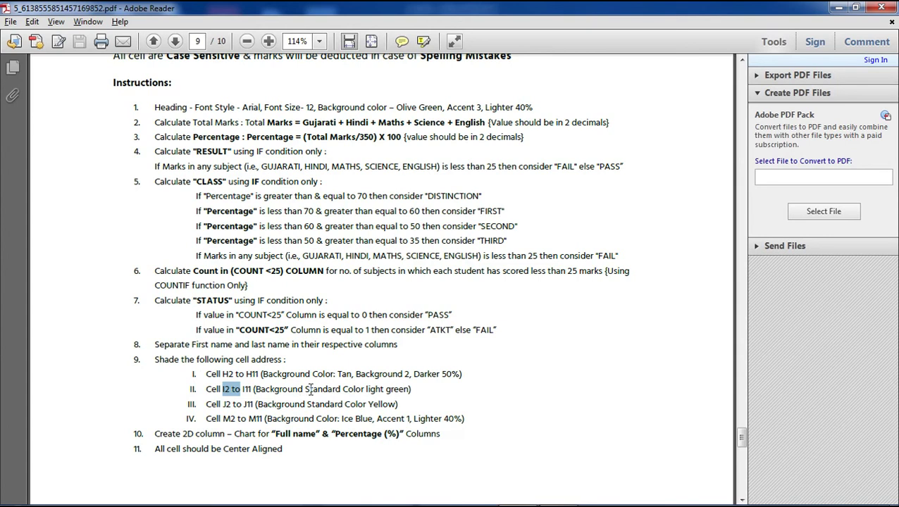
{"action": "left_click", "coordinate": [366, 388]}
{"action": "left_click_drag", "start_coordinate": [366, 388], "coordinate": [412, 396]}
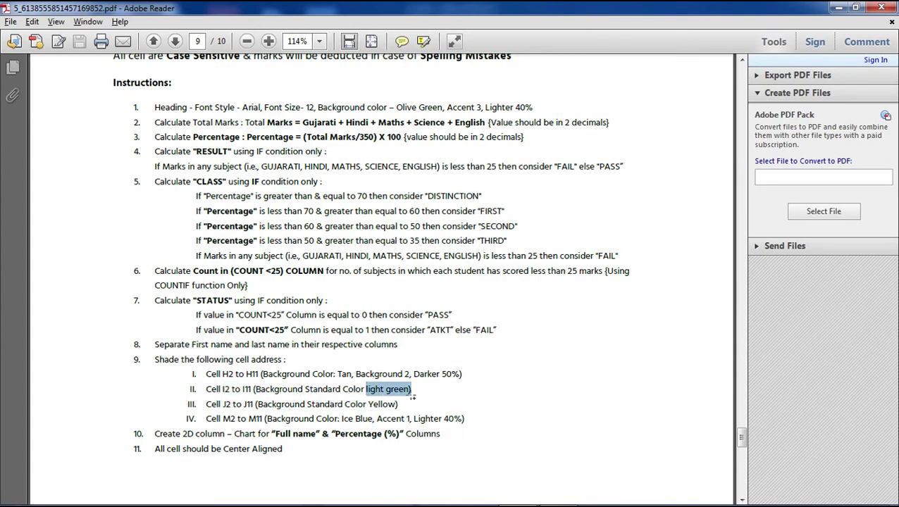
{"action": "key", "text": "alt+Tab"}
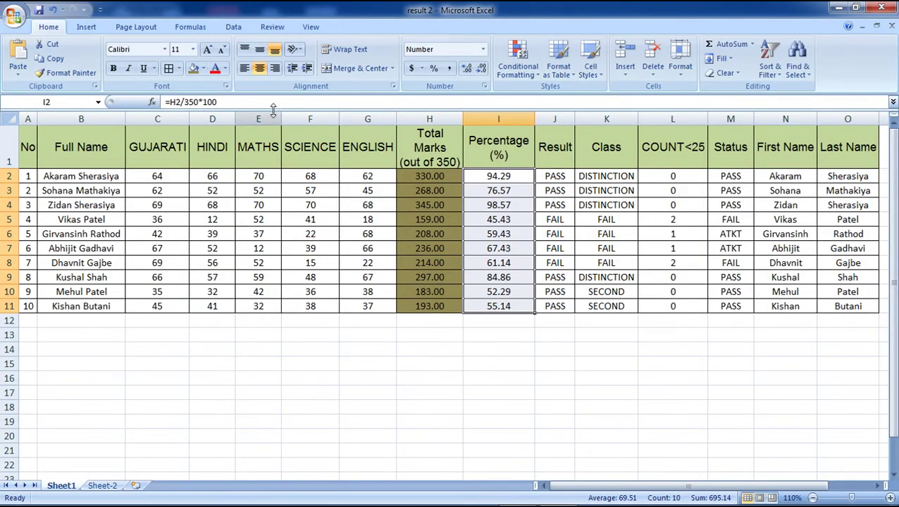
{"action": "left_click", "coordinate": [203, 69]}
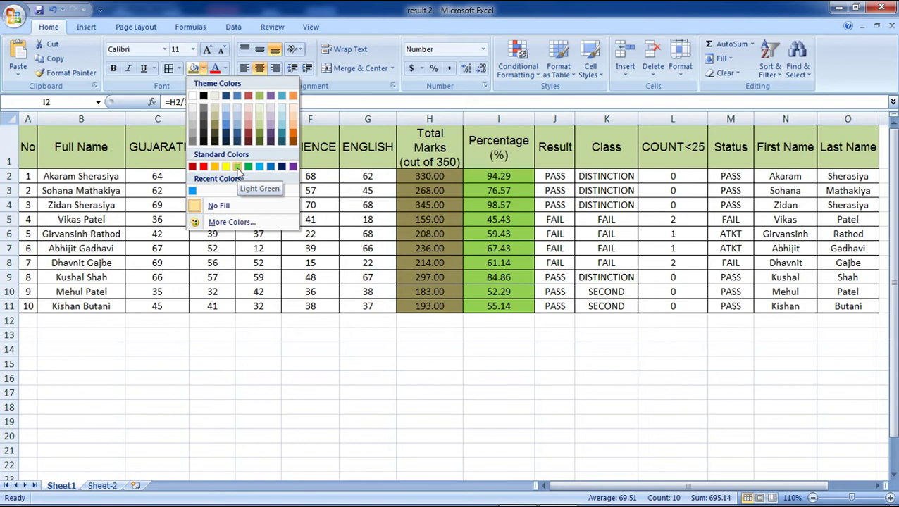
{"action": "left_click", "coordinate": [238, 168]}
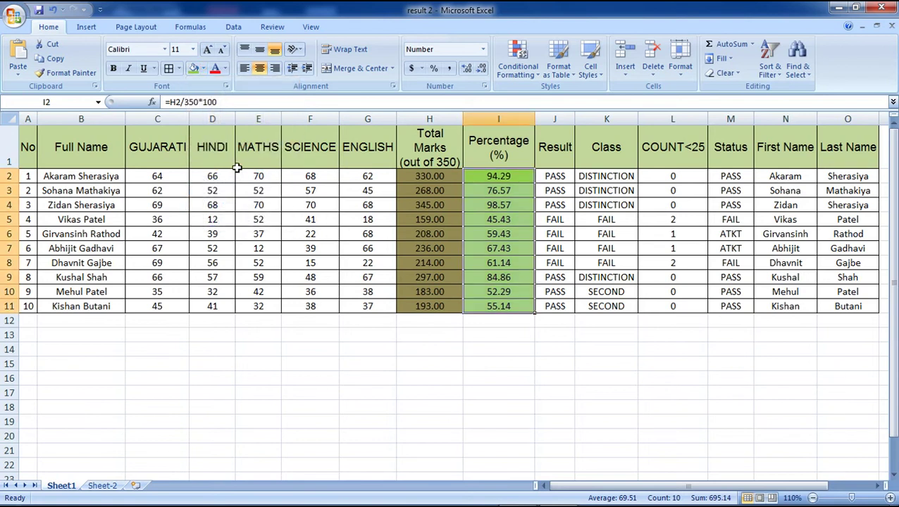
{"action": "left_click", "coordinate": [588, 234]}
{"action": "key", "text": "alt+Tab"}
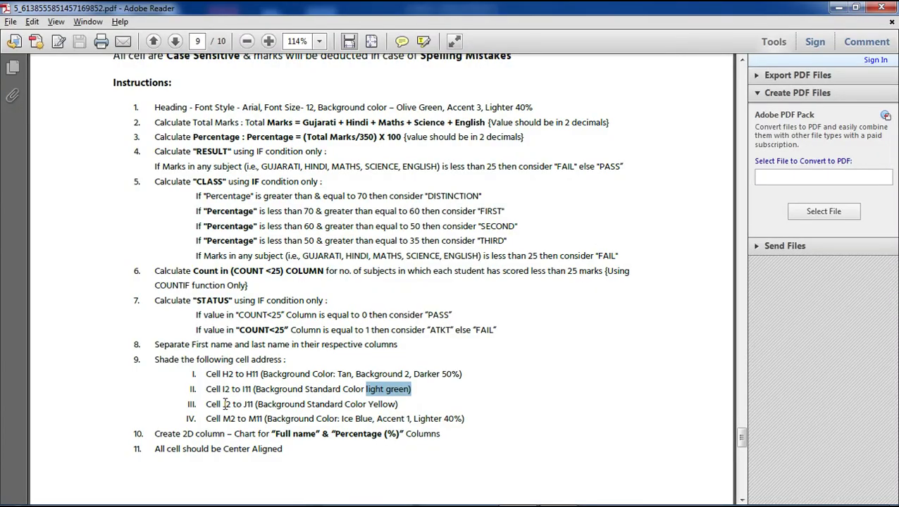
- Select the Result cells J2 to J11
{"action": "left_click_drag", "start_coordinate": [224, 403], "coordinate": [253, 405]}
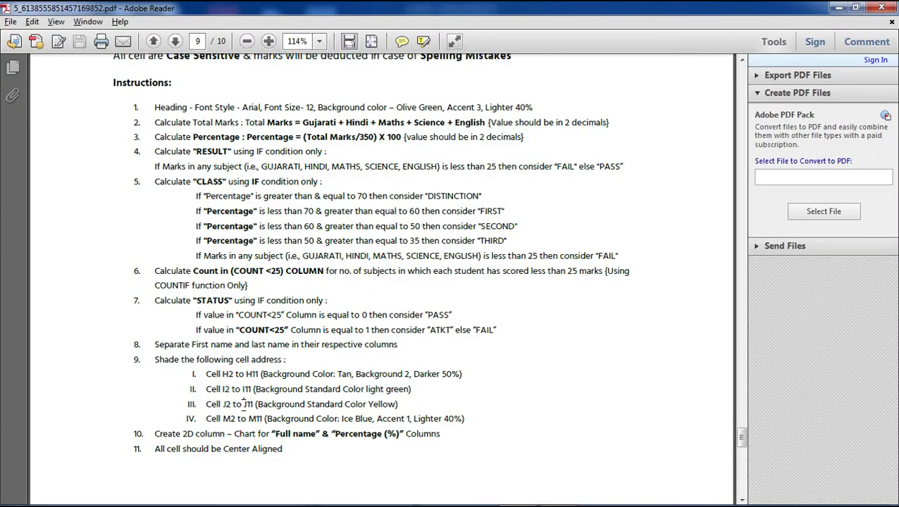
{"action": "key", "text": "alt+Tab"}
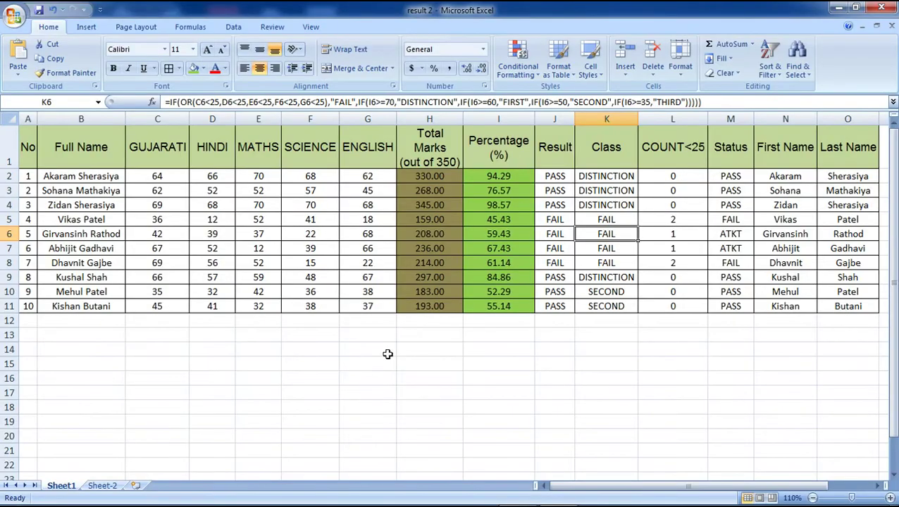
{"action": "left_click", "coordinate": [550, 118]}
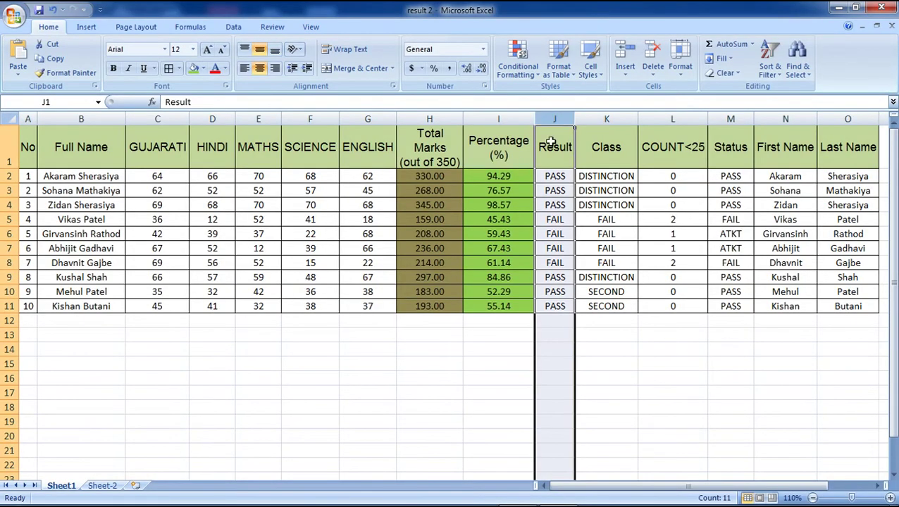
{"action": "left_click", "coordinate": [557, 175]}
{"action": "scroll", "coordinate": [557, 175], "scroll_direction": "down", "scroll_amount": 7}
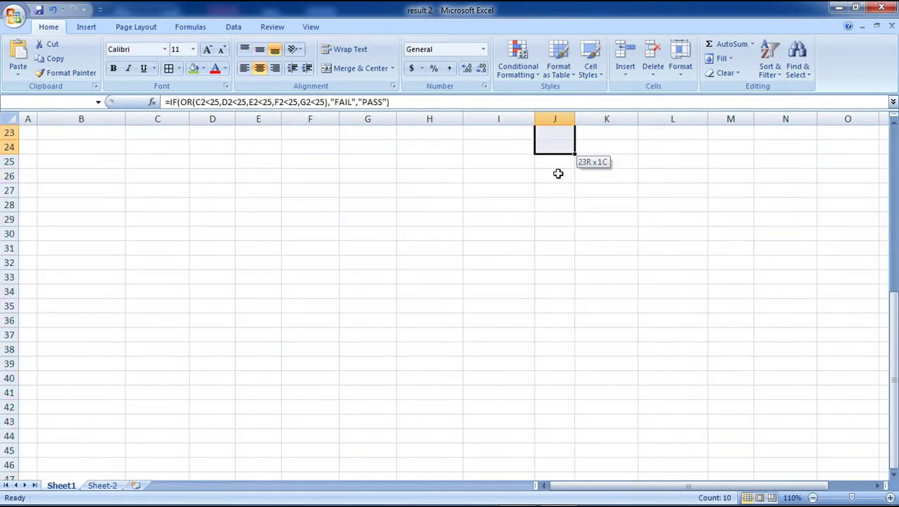
{"action": "scroll", "coordinate": [556, 174], "scroll_direction": "up", "scroll_amount": 7}
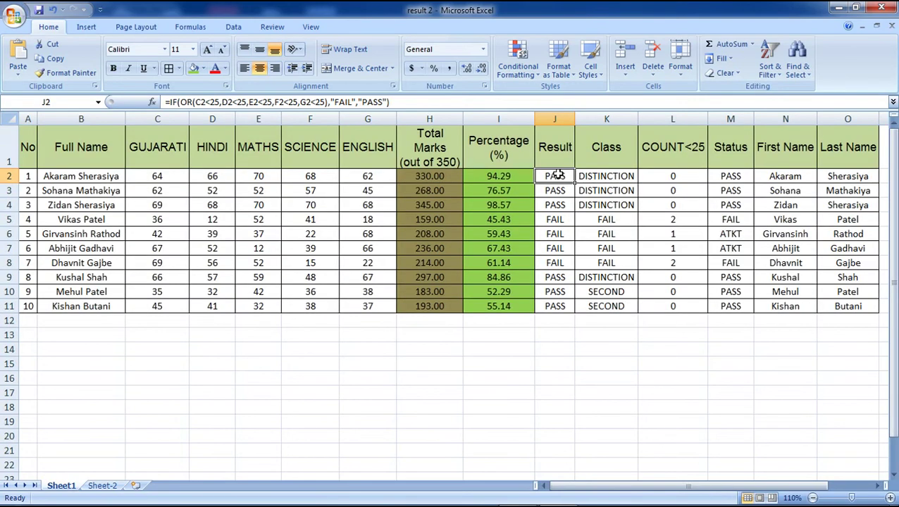
{"action": "key", "text": "shift+Down"}
{"action": "key", "text": "shift+Down"}
{"action": "key", "text": "shift+Down"}
{"action": "key", "text": "shift+Down"}
{"action": "key", "text": "shift+Down"}
{"action": "key", "text": "shift+Down"}
{"action": "key", "text": "shift+Down"}
{"action": "key", "text": "shift+Down"}
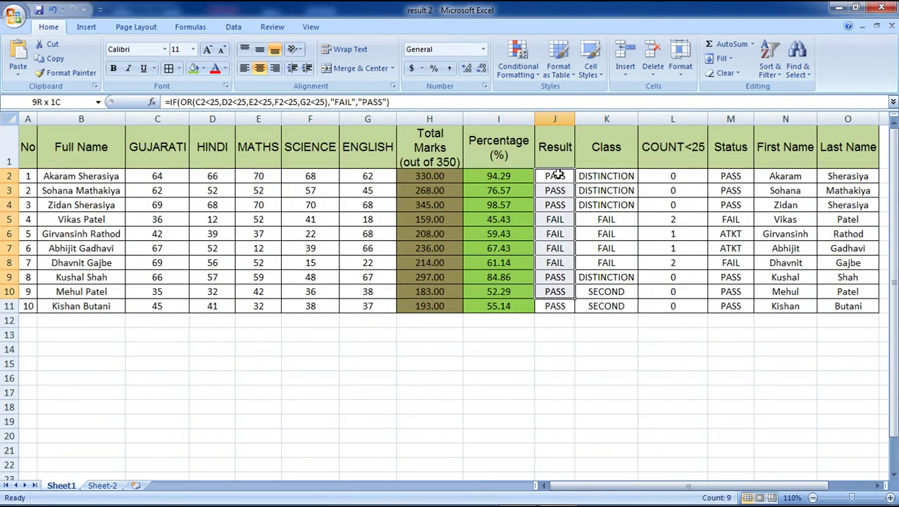
{"action": "key", "text": "shift+Down"}
- Fill J2:J11 with standard Yellow
{"action": "key", "text": "alt+Tab"}
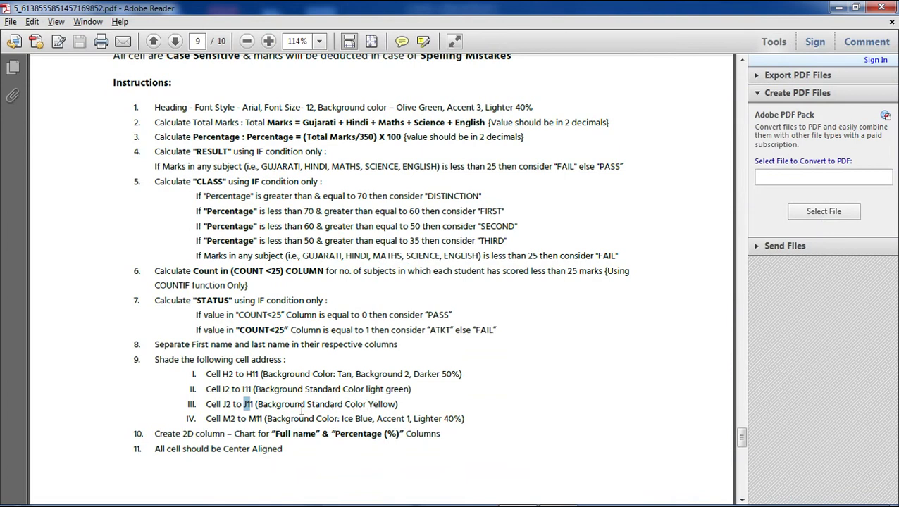
{"action": "key", "text": "alt+Tab"}
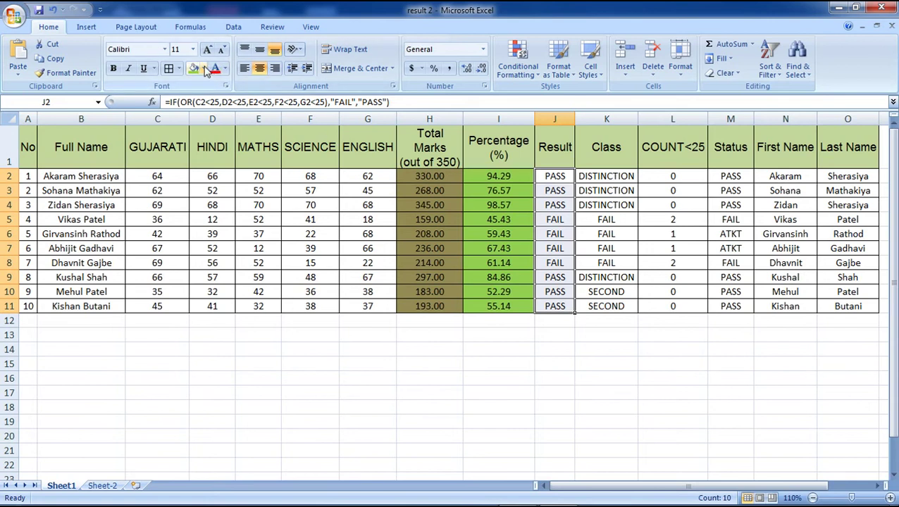
{"action": "left_click", "coordinate": [203, 69]}
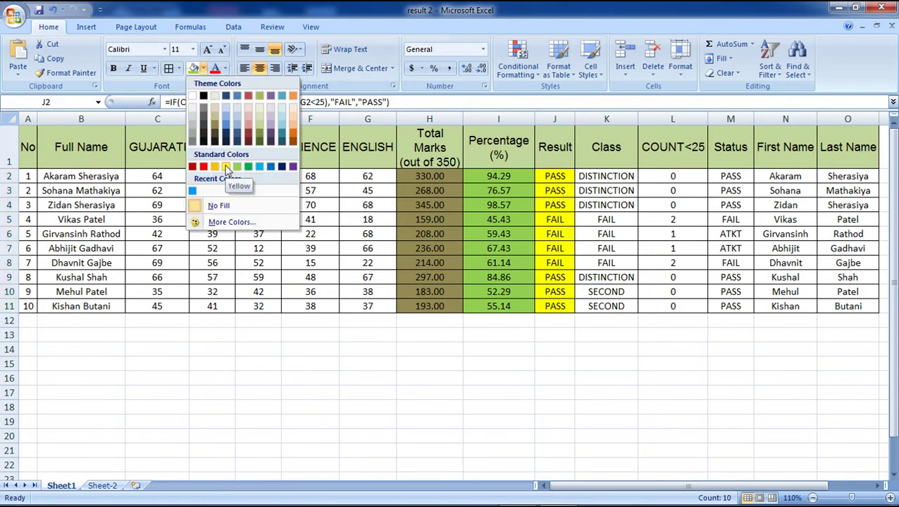
{"action": "left_click", "coordinate": [226, 168]}
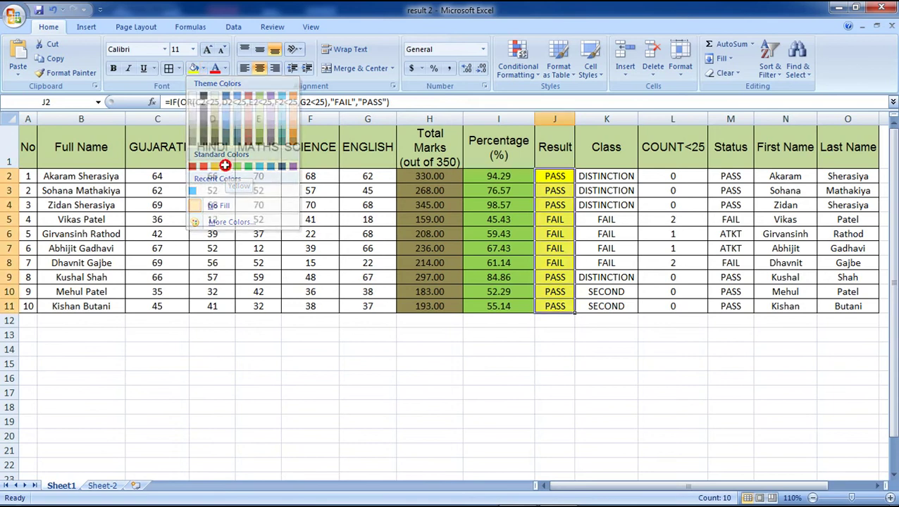
{"action": "left_click", "coordinate": [603, 177]}
{"action": "key", "text": "alt+Tab"}
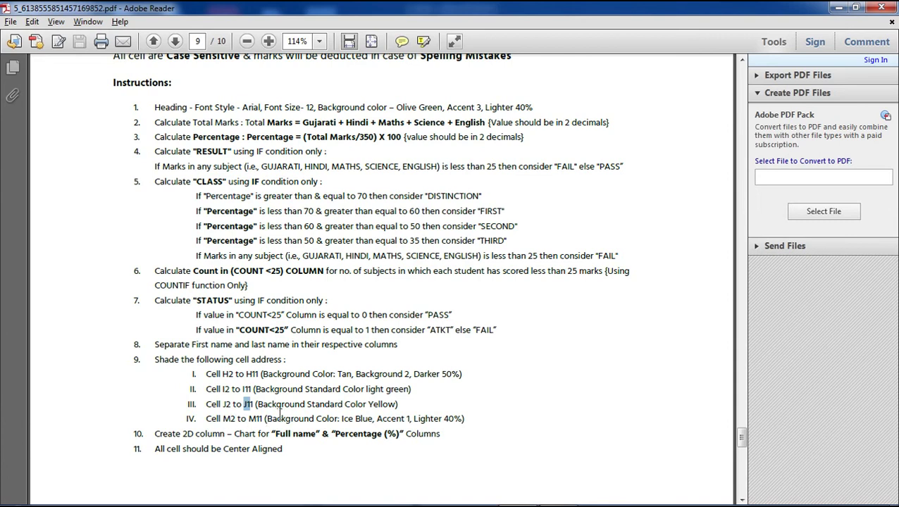
- Select the Status cells M2 to M11
{"action": "key", "text": "alt+Tab"}
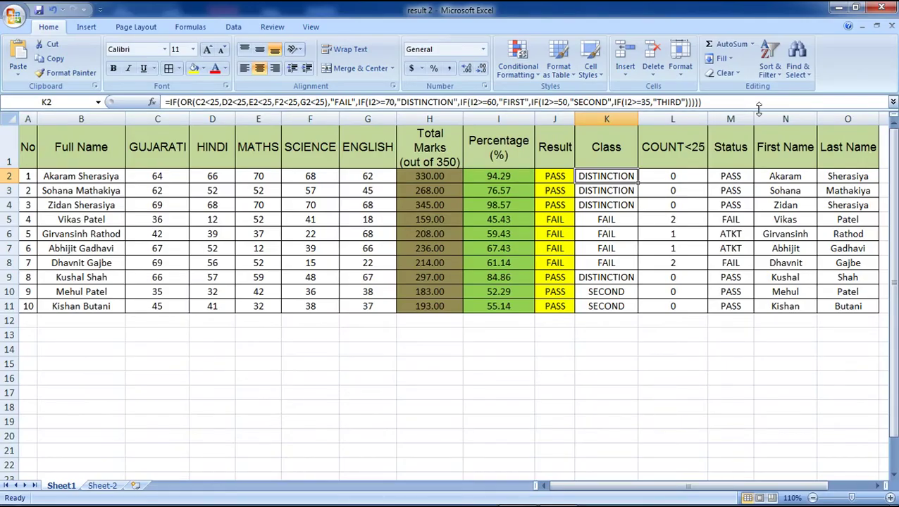
{"action": "left_click", "coordinate": [733, 118]}
{"action": "left_click", "coordinate": [726, 177]}
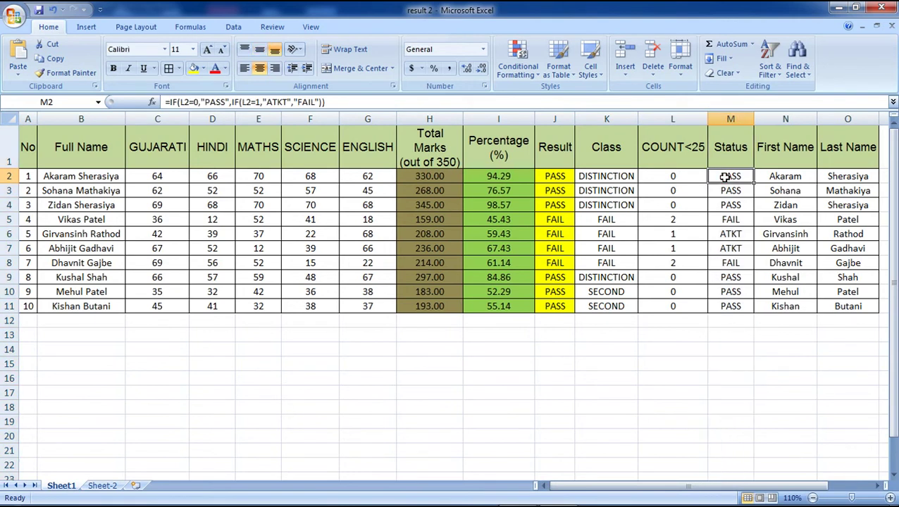
{"action": "key", "text": "shift+Down"}
{"action": "key", "text": "shift+Down"}
{"action": "key", "text": "shift+Down"}
{"action": "key", "text": "shift+Down"}
{"action": "key", "text": "shift+Down"}
{"action": "key", "text": "shift+Down"}
{"action": "key", "text": "shift+Down"}
{"action": "key", "text": "shift+Down"}
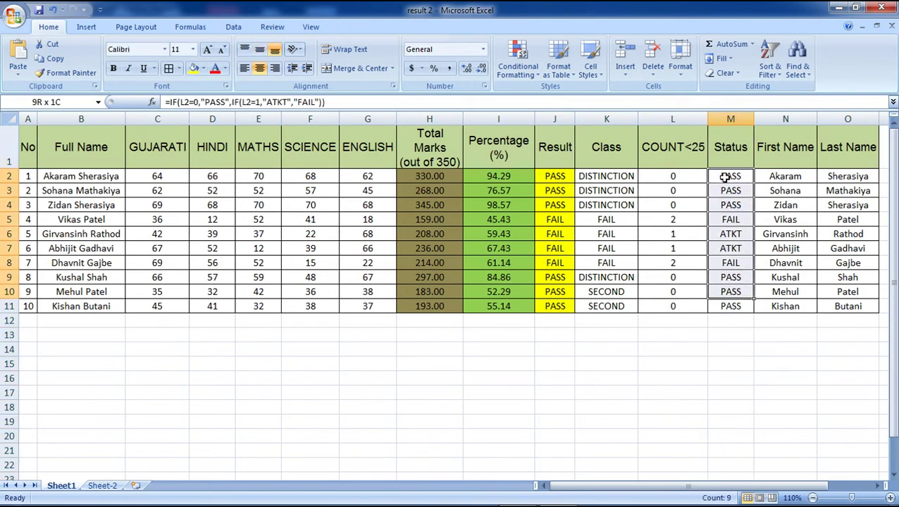
{"action": "key", "text": "shift+Down"}
- Highlight the colour spec 'Ice Blue, Accent 1, Lighter 40%' in item IV of the PDF
{"action": "key", "text": "alt+Tab"}
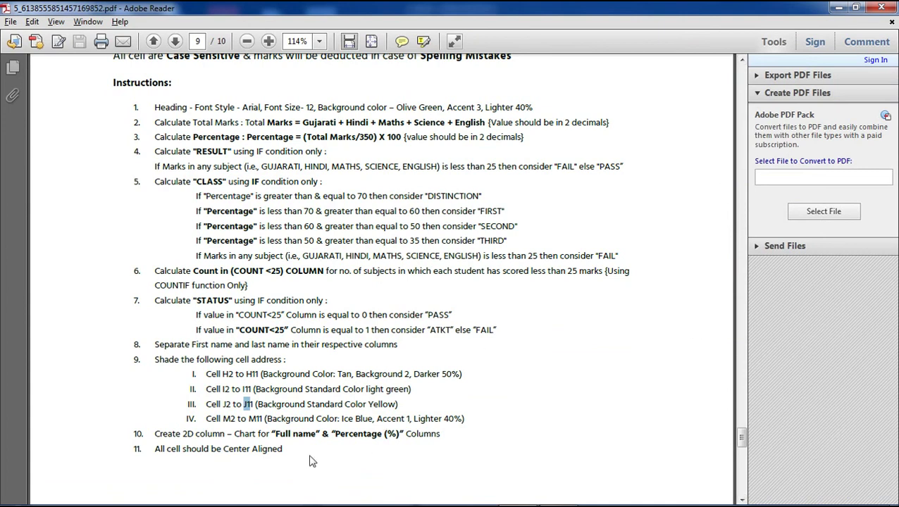
{"action": "double_click", "coordinate": [289, 418]}
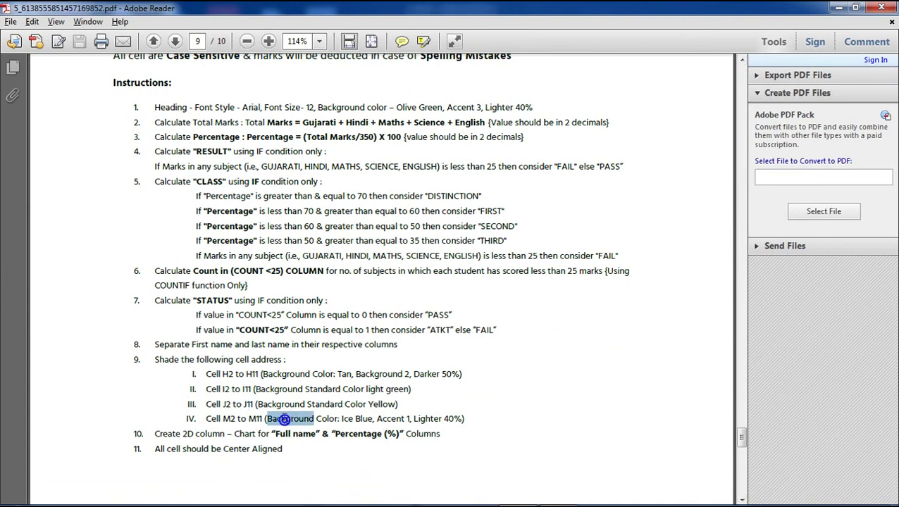
{"action": "left_click", "coordinate": [340, 419]}
{"action": "left_click_drag", "start_coordinate": [341, 418], "coordinate": [376, 419]}
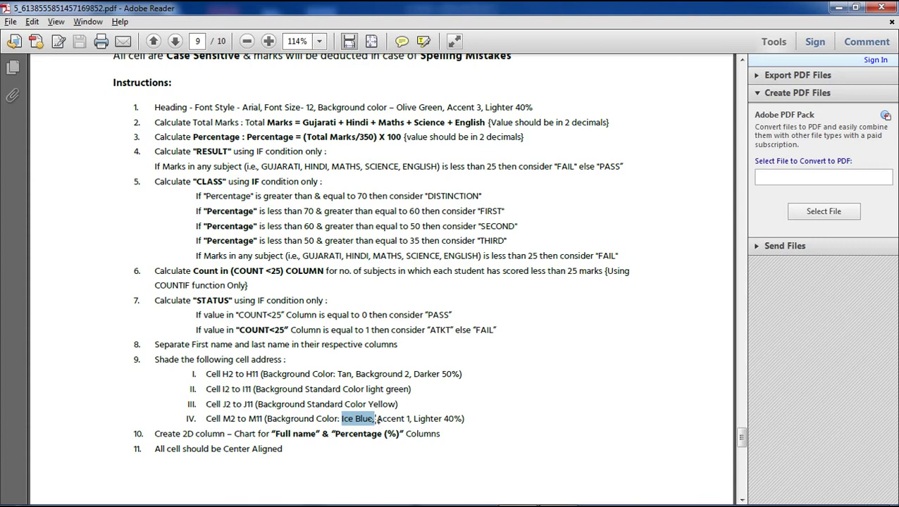
{"action": "left_click", "coordinate": [376, 419]}
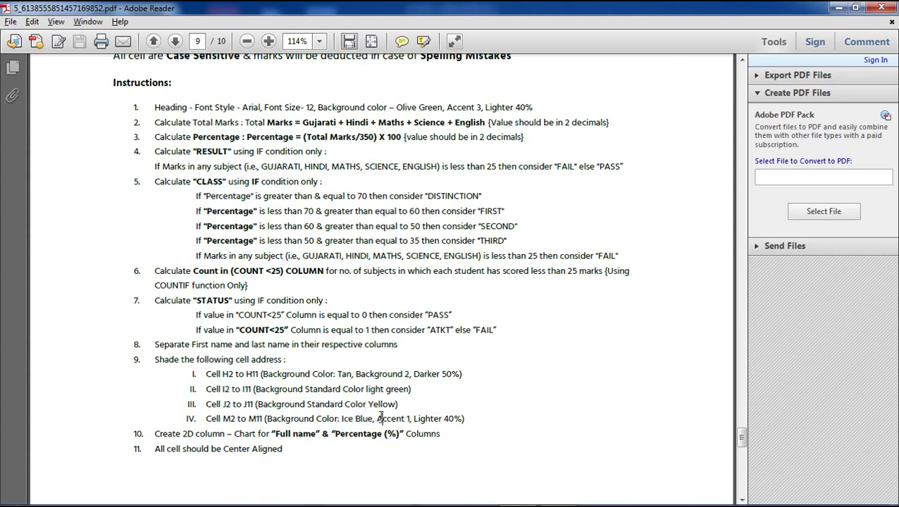
{"action": "double_click", "coordinate": [393, 419]}
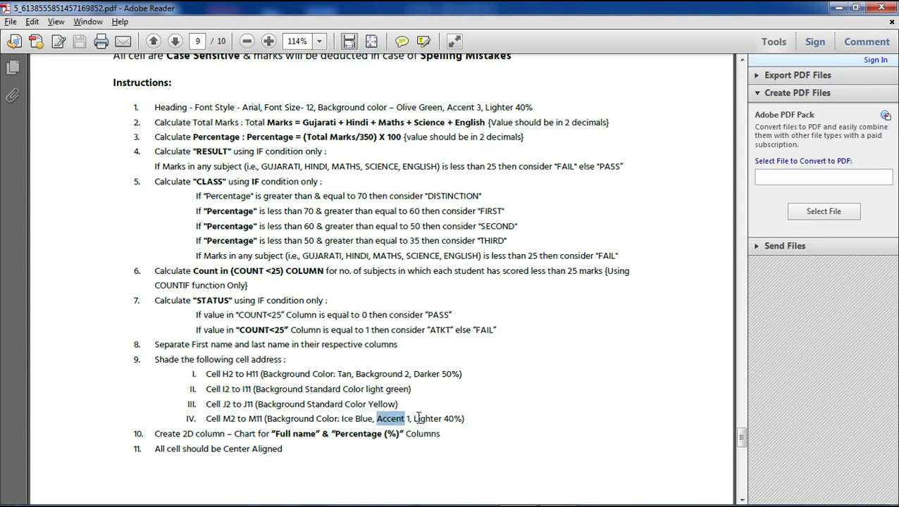
{"action": "double_click", "coordinate": [426, 419]}
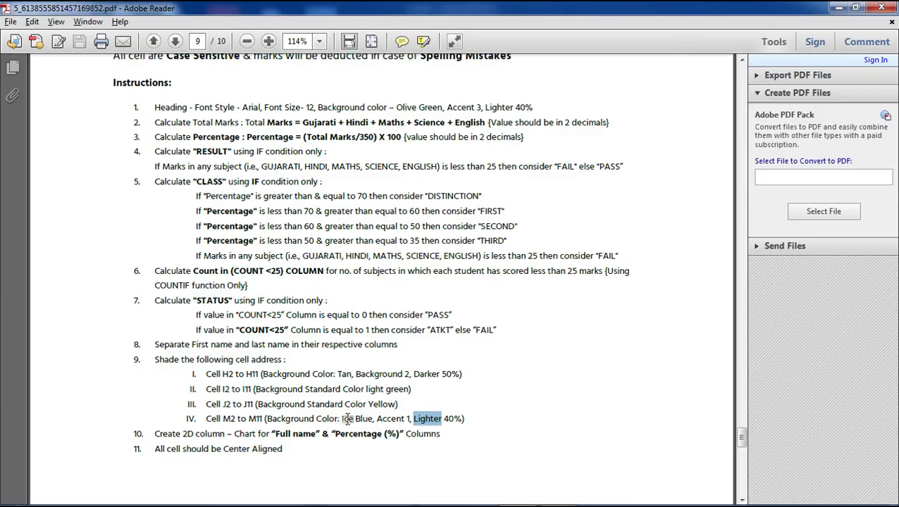
- Fill M2:M11 with Blue, Accent 1, Lighter 40%
{"action": "key", "text": "alt+Tab"}
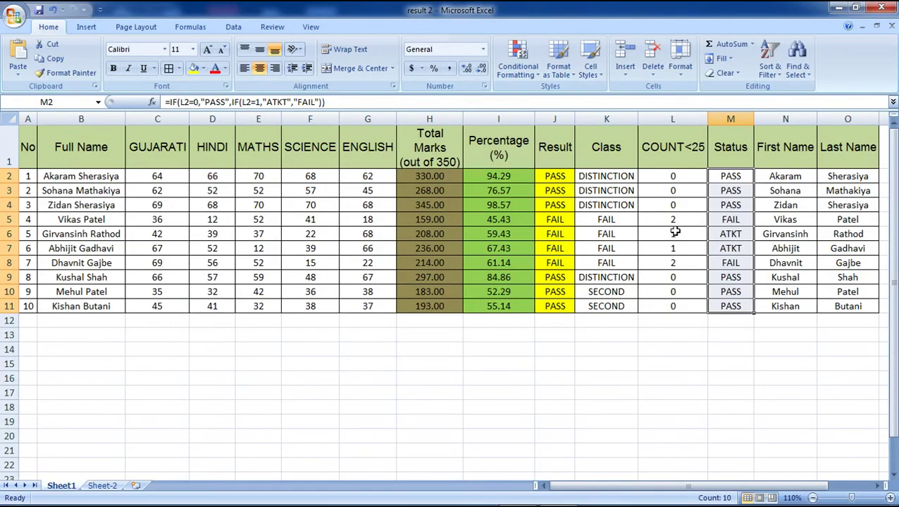
{"action": "left_click", "coordinate": [202, 69]}
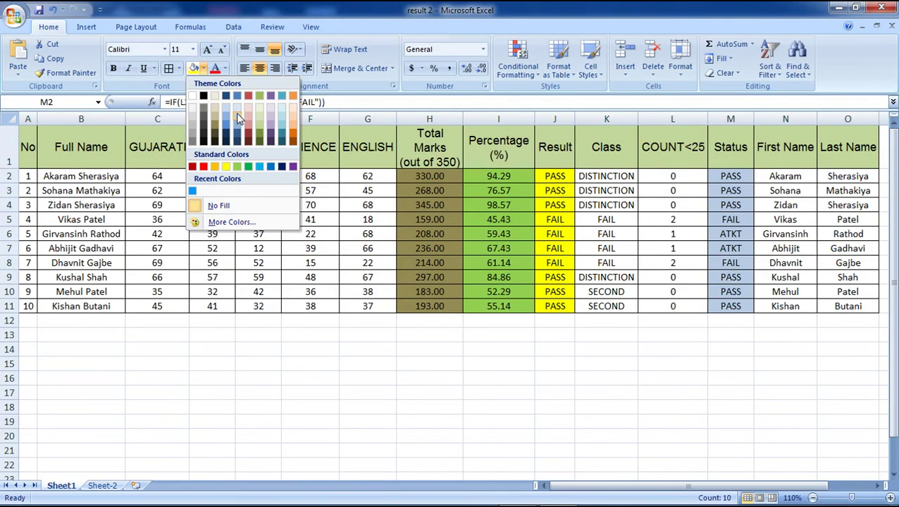
{"action": "key", "text": "alt+Tab"}
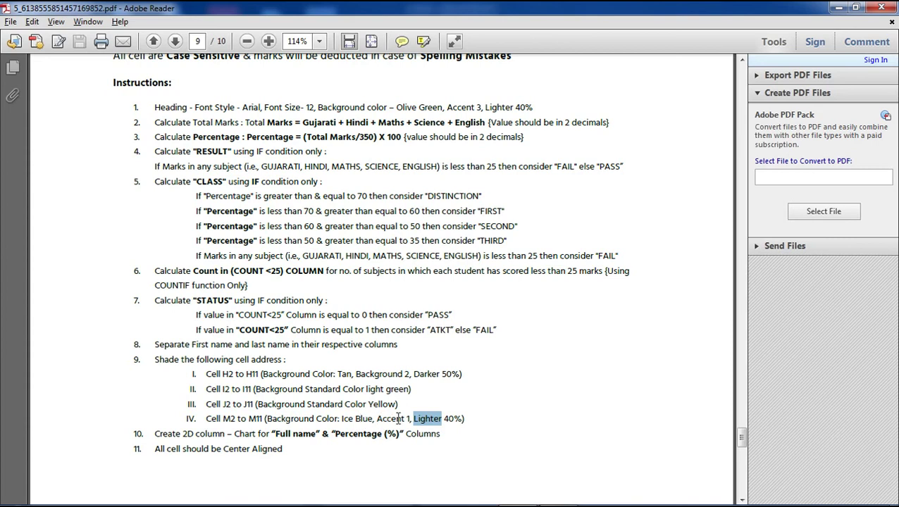
{"action": "key", "text": "alt+Tab"}
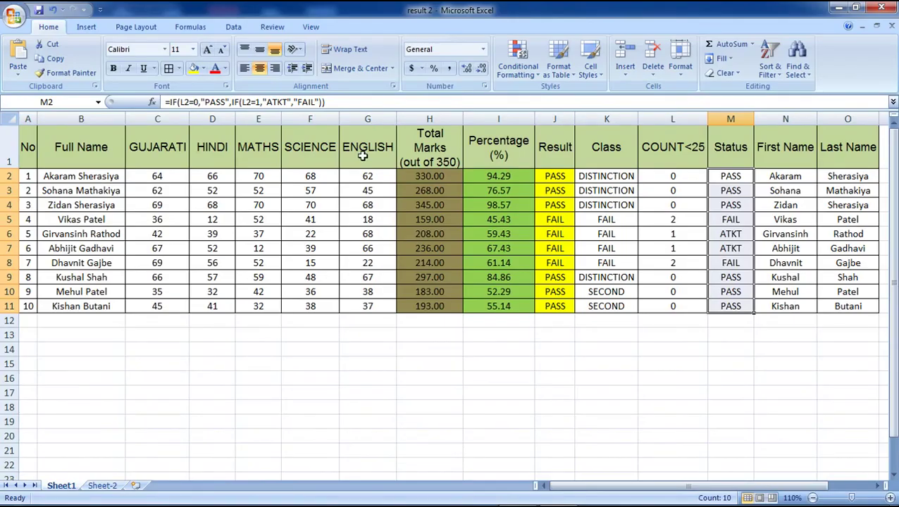
{"action": "left_click", "coordinate": [204, 68]}
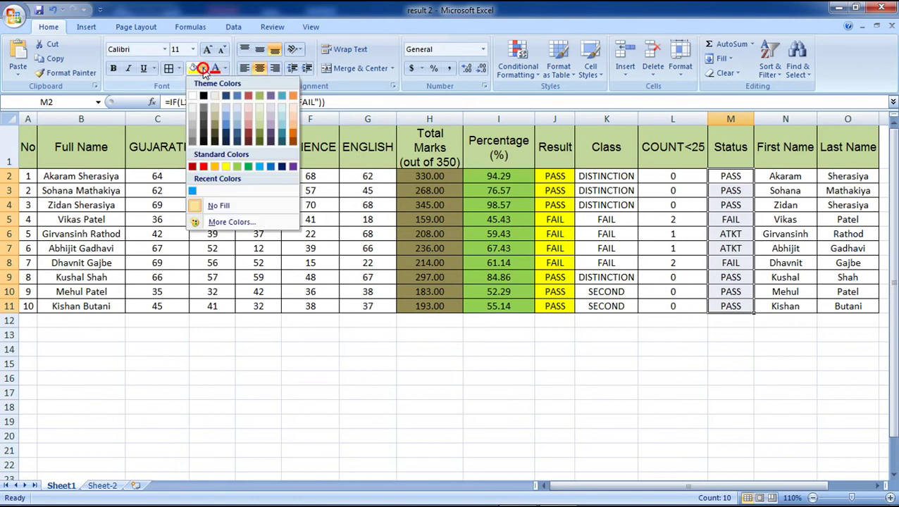
{"action": "left_click", "coordinate": [237, 127]}
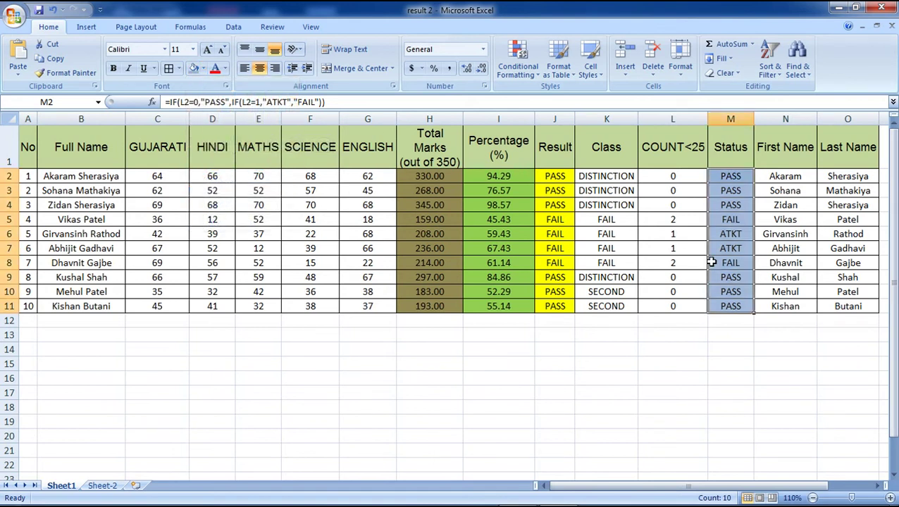
{"action": "left_click", "coordinate": [687, 250]}
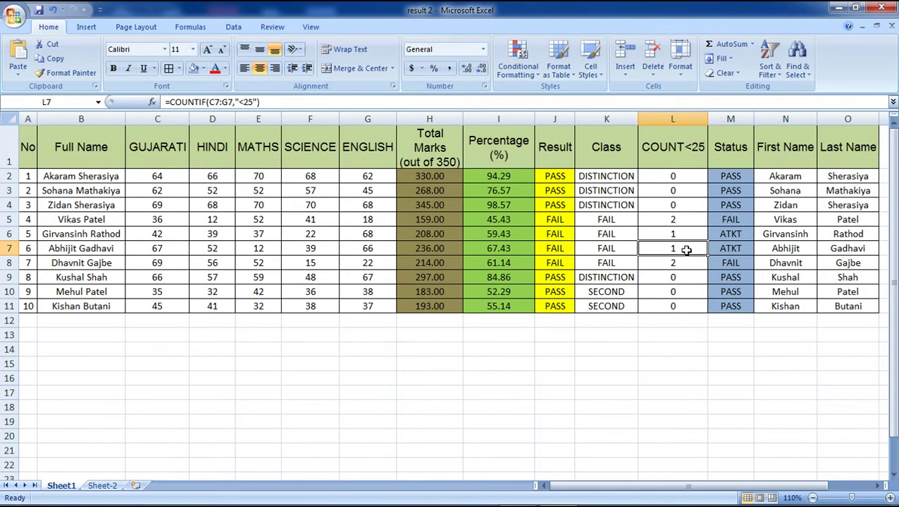
- Check the COUNTIF formula in L2 and the new shading on M2:M11
{"action": "left_click", "coordinate": [683, 179]}
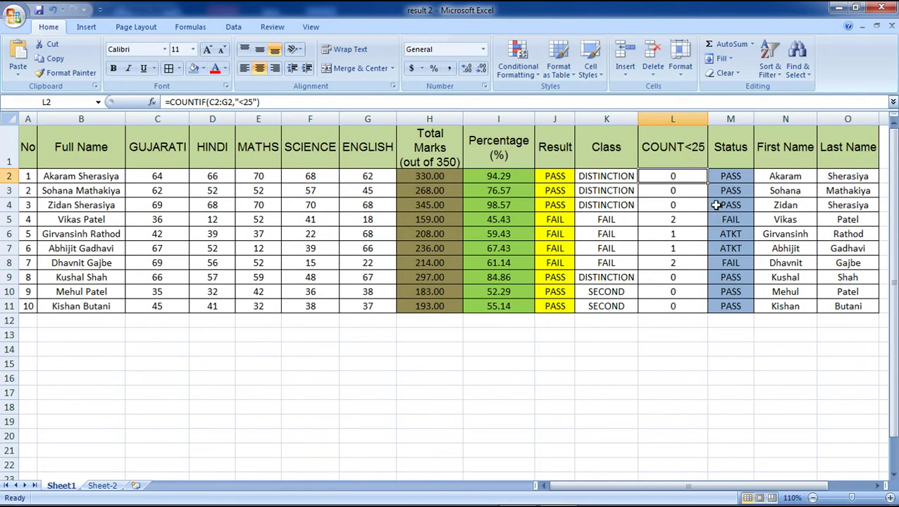
{"action": "left_click_drag", "start_coordinate": [724, 180], "coordinate": [735, 303]}
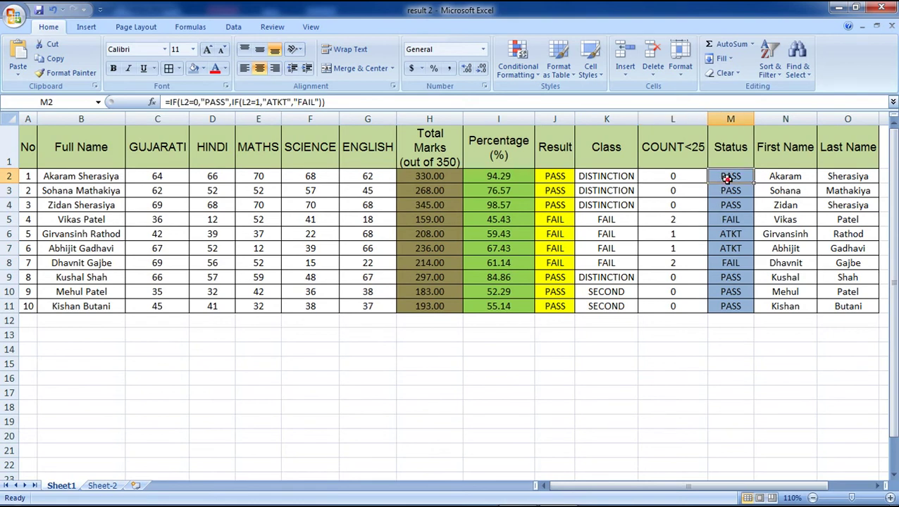
{"action": "left_click", "coordinate": [672, 291]}
{"action": "key", "text": "alt+Tab"}
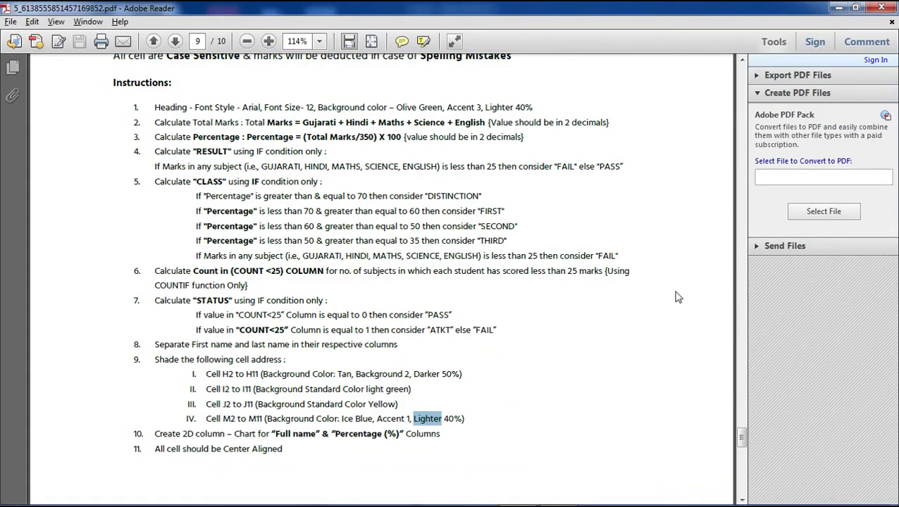
- Highlight instruction 10 (2D column chart) and instruction 11 (center alignment) in the PDF
{"action": "left_click", "coordinate": [134, 361]}
{"action": "left_click", "coordinate": [140, 434]}
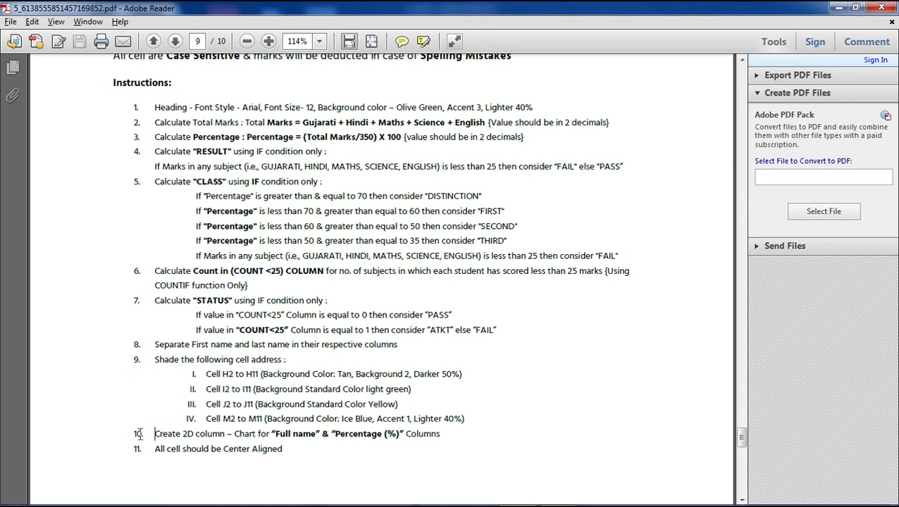
{"action": "mouse_move", "coordinate": [140, 434]}
{"action": "left_mouse_down"}
{"action": "mouse_move", "coordinate": [243, 443]}
{"action": "mouse_move", "coordinate": [383, 432]}
{"action": "left_mouse_up"}
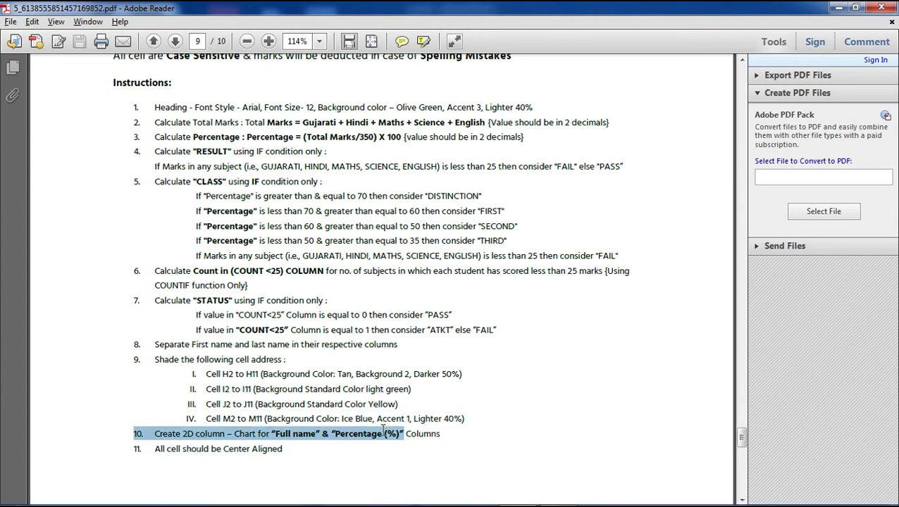
{"action": "left_click_drag", "start_coordinate": [382, 432], "coordinate": [289, 443]}
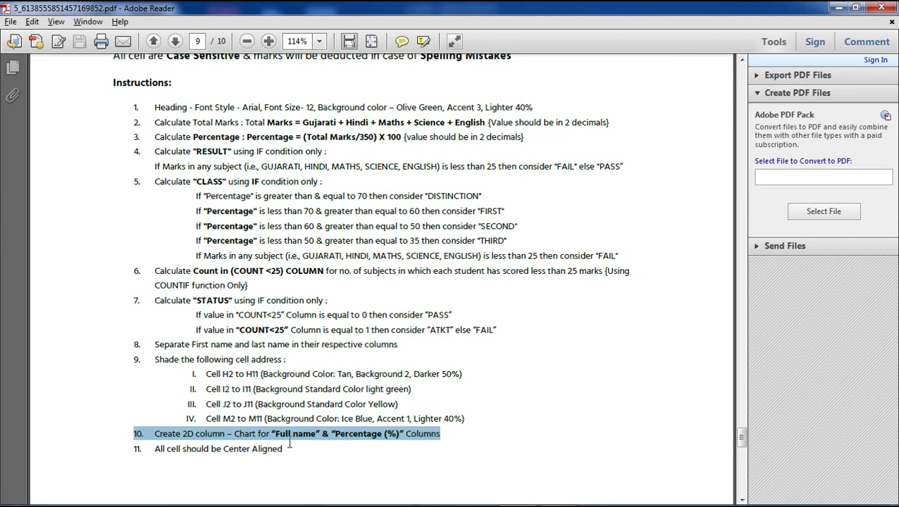
{"action": "left_click", "coordinate": [289, 442]}
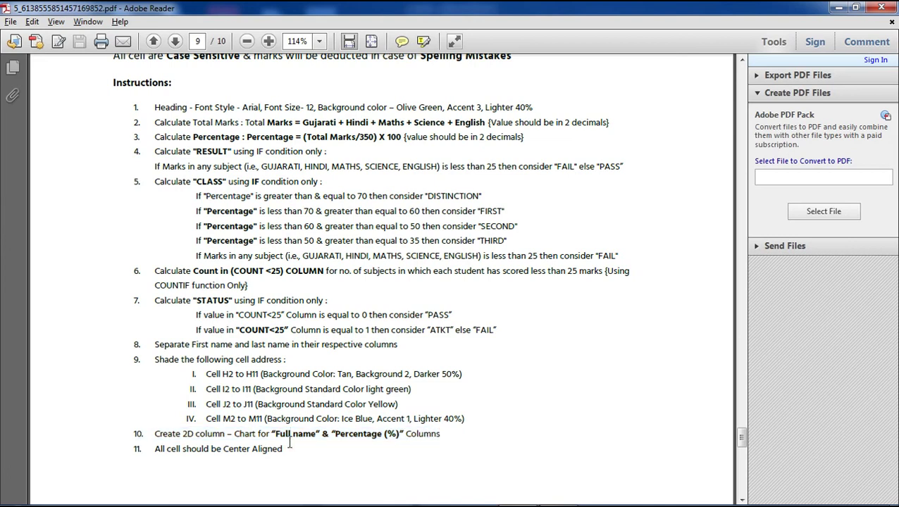
{"action": "left_click_drag", "start_coordinate": [286, 451], "coordinate": [136, 454]}
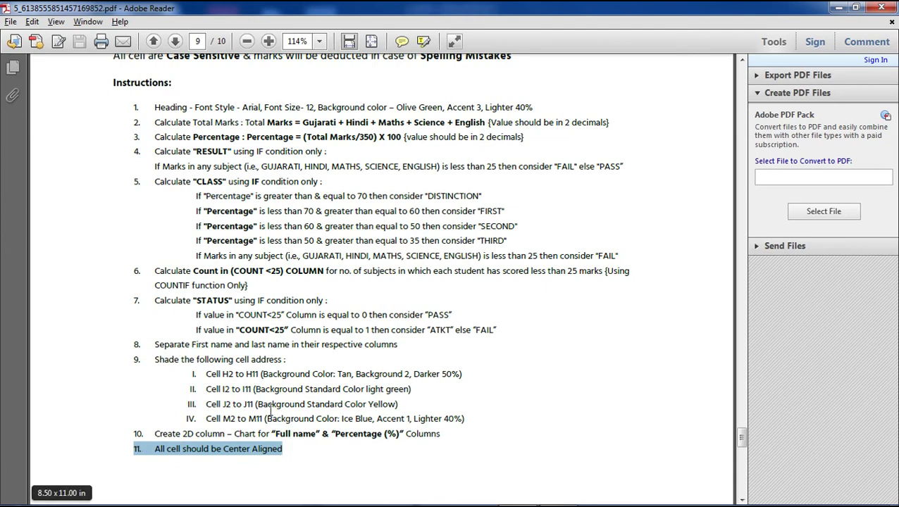
- Glance at the workbook, then re-highlight instruction 10 about the Full Name and Percentage chart
{"action": "key", "text": "alt+Tab"}
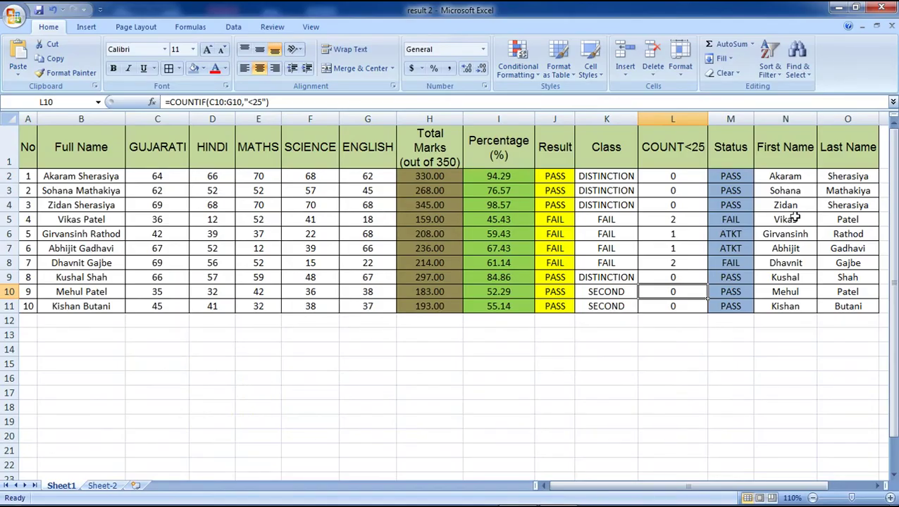
{"action": "mouse_move", "coordinate": [843, 305]}
{"action": "left_mouse_down"}
{"action": "mouse_move", "coordinate": [639, 238]}
{"action": "mouse_move", "coordinate": [28, 136]}
{"action": "left_mouse_up"}
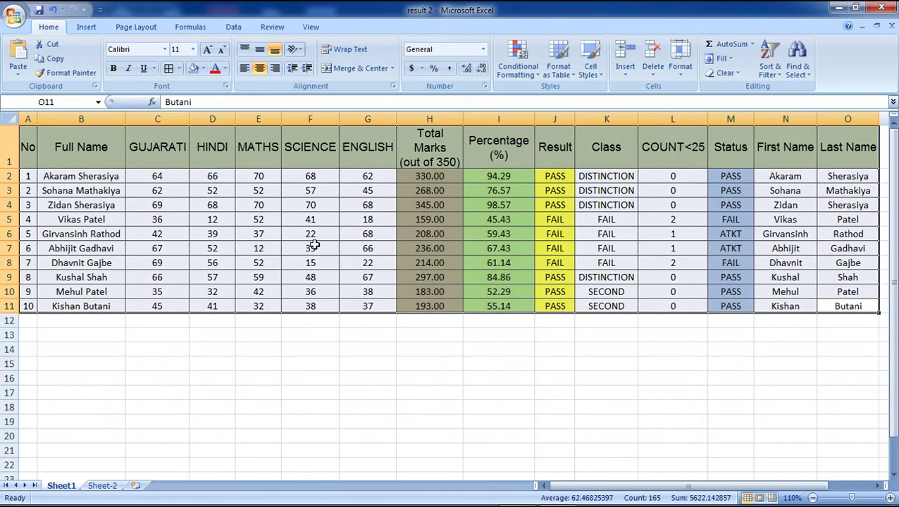
{"action": "left_click", "coordinate": [314, 248]}
{"action": "key", "text": "alt+Tab"}
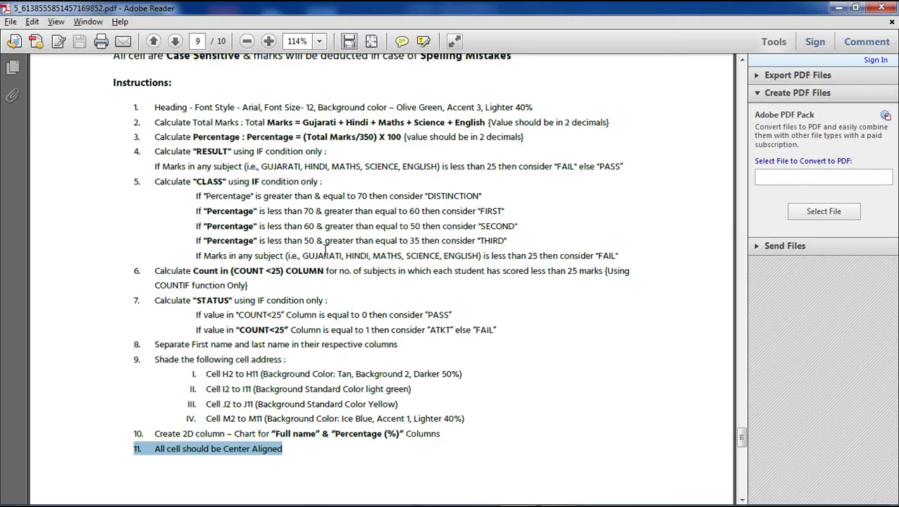
{"action": "left_click", "coordinate": [448, 439]}
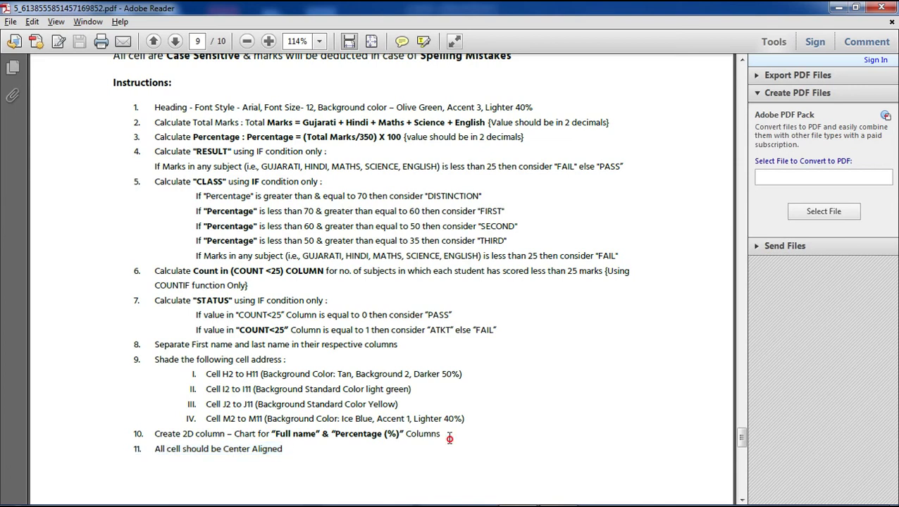
{"action": "left_click_drag", "start_coordinate": [132, 435], "coordinate": [449, 438]}
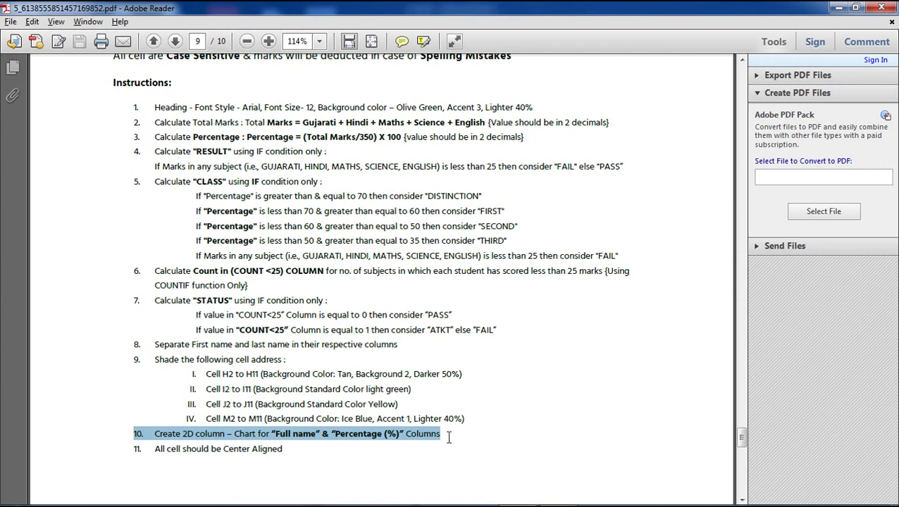
{"action": "key", "text": "alt+Tab"}
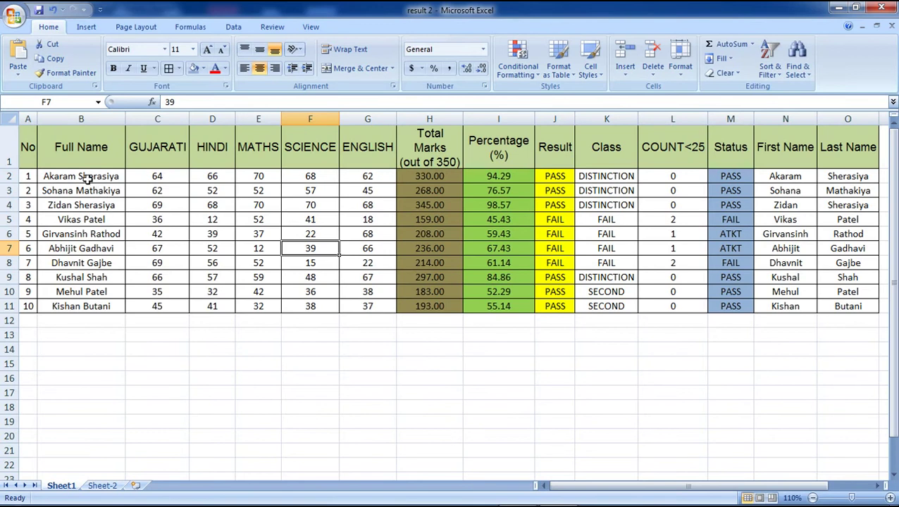
- Select Full Name B1:B11 together with Percentage (%) I1:I11, headers included
{"action": "left_click_drag", "start_coordinate": [88, 177], "coordinate": [89, 306]}
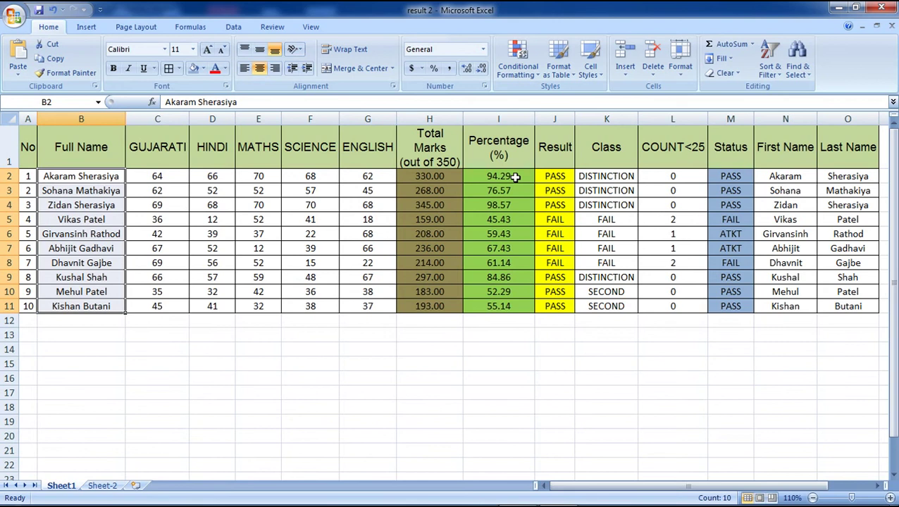
{"action": "left_click", "coordinate": [515, 177]}
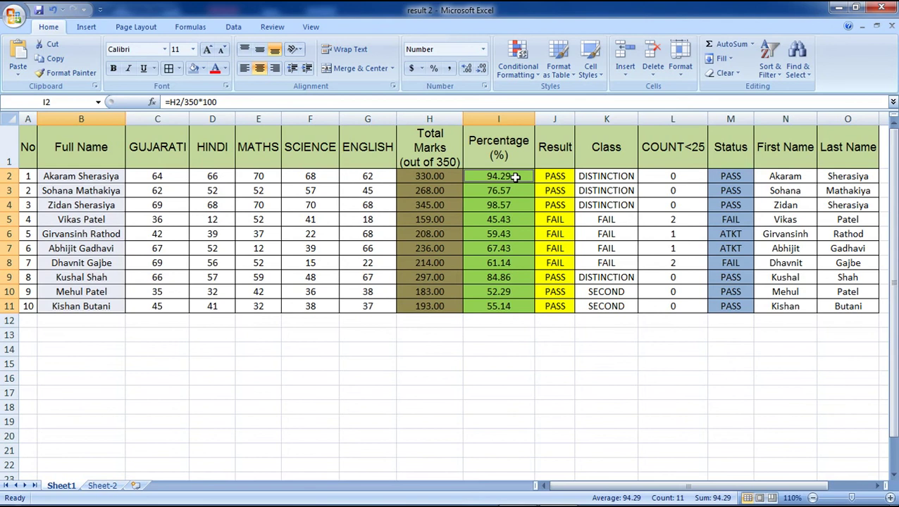
{"action": "key", "text": "shift+Down"}
{"action": "key", "text": "shift+Down"}
{"action": "key", "text": "shift+Down"}
{"action": "key", "text": "shift+Down"}
{"action": "key", "text": "shift+Down"}
{"action": "key", "text": "shift+Down"}
{"action": "key", "text": "shift+Down"}
{"action": "key", "text": "shift+Down"}
{"action": "key", "text": "shift+Down"}
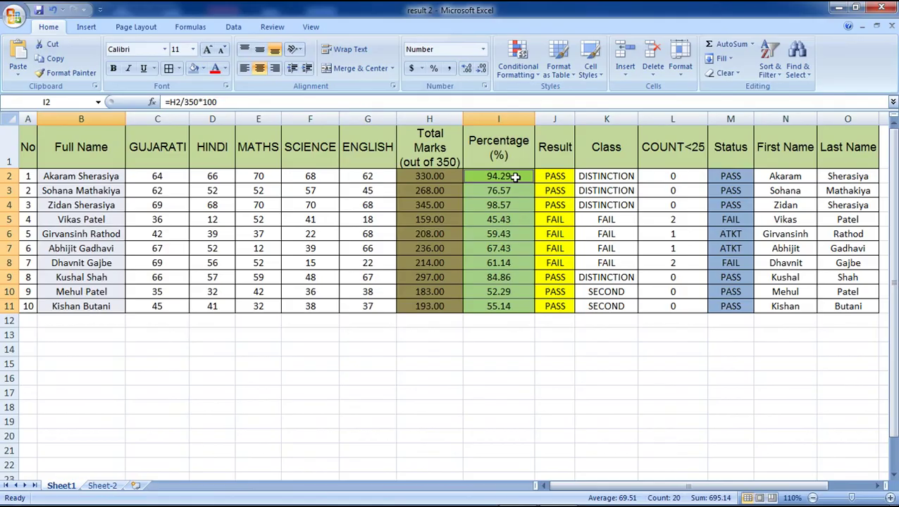
{"action": "key", "text": "alt+Tab"}
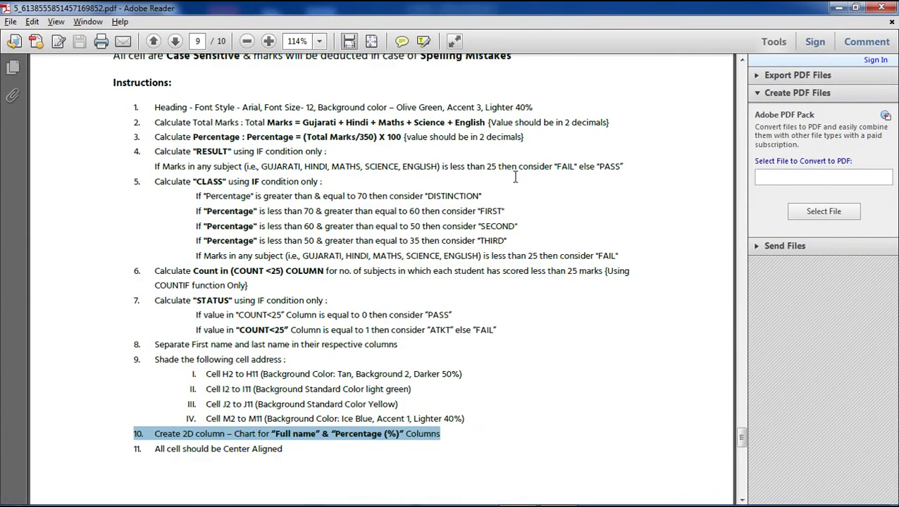
{"action": "key", "text": "alt+Tab"}
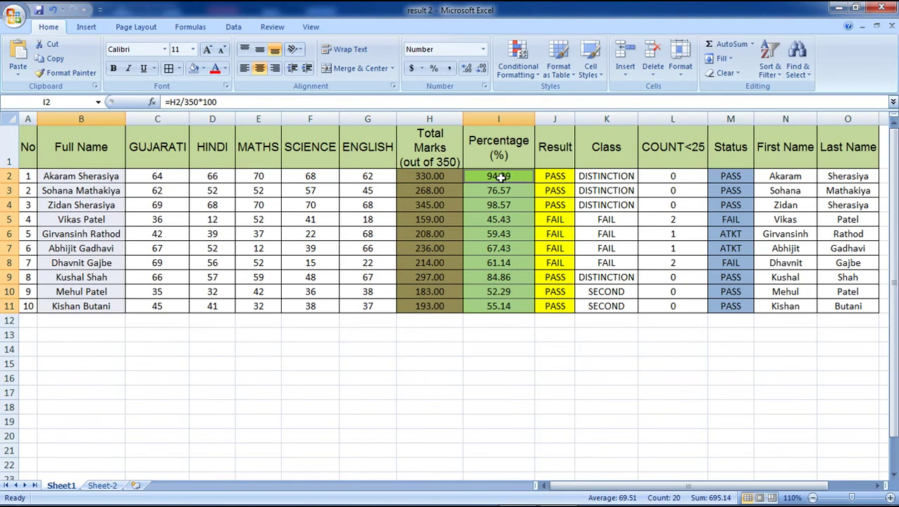
{"action": "left_click_drag", "start_coordinate": [78, 141], "coordinate": [75, 307]}
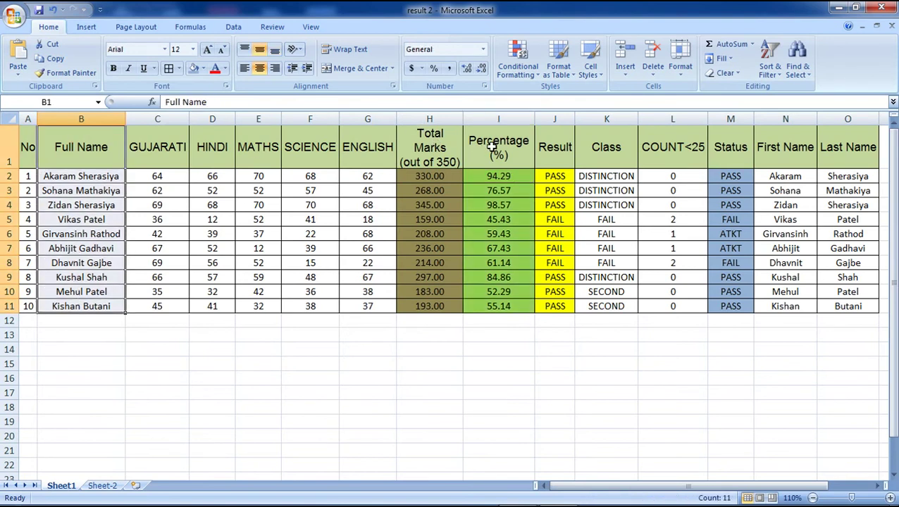
{"action": "left_click", "coordinate": [492, 146], "text": "ctrl"}
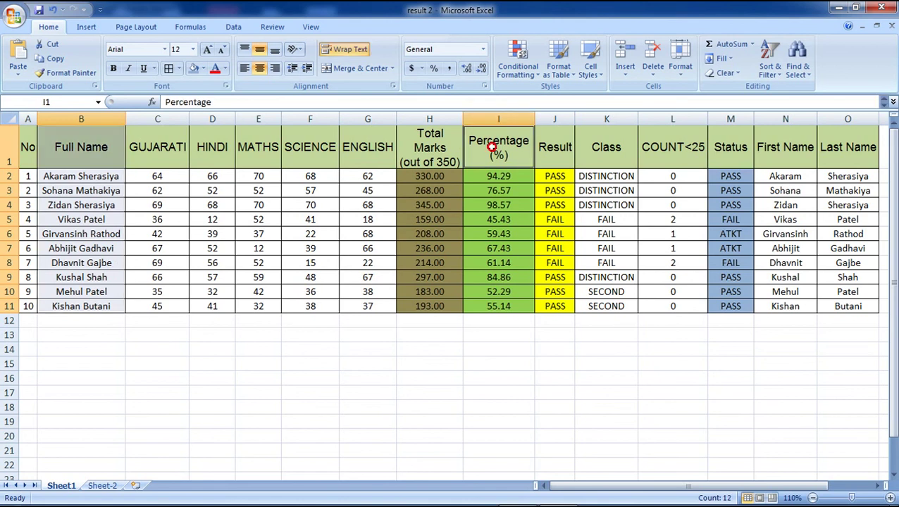
{"action": "key", "text": "shift+Down"}
{"action": "key", "text": "shift+Down"}
{"action": "key", "text": "shift+Down"}
{"action": "key", "text": "shift+Down"}
{"action": "key", "text": "shift+Down"}
{"action": "key", "text": "shift+Down"}
{"action": "key", "text": "shift+Down"}
{"action": "key", "text": "shift+Down"}
{"action": "key", "text": "shift+Down"}
{"action": "key", "text": "shift+Down"}
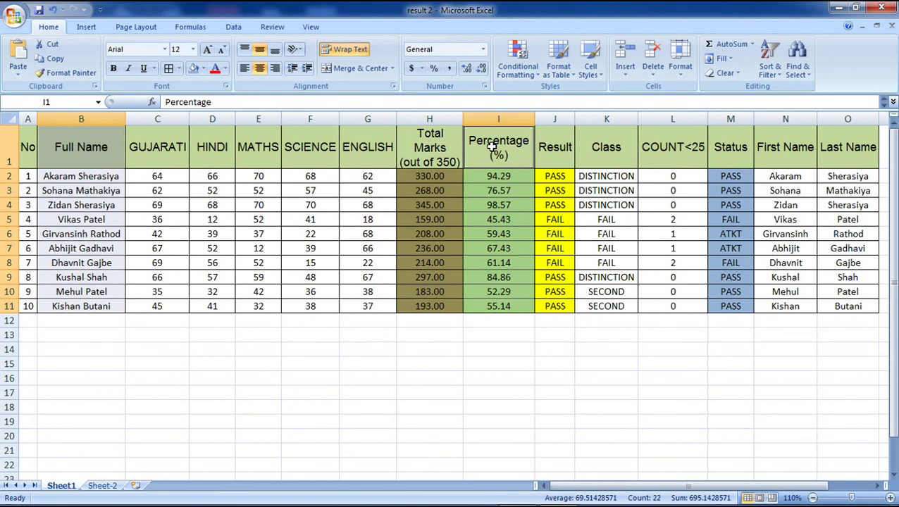
- Insert a 2-D Clustered Column chart of Full Name against Percentage (%)
{"action": "left_click", "coordinate": [90, 27]}
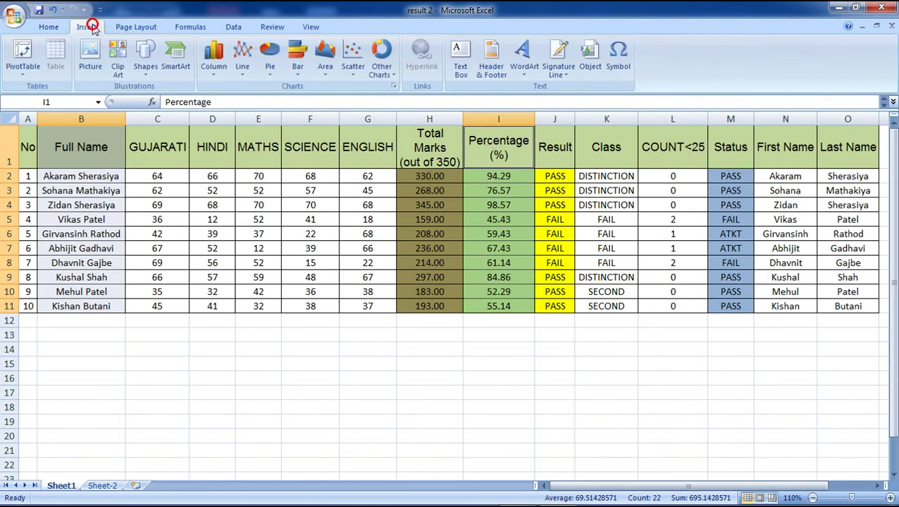
{"action": "left_click", "coordinate": [213, 70]}
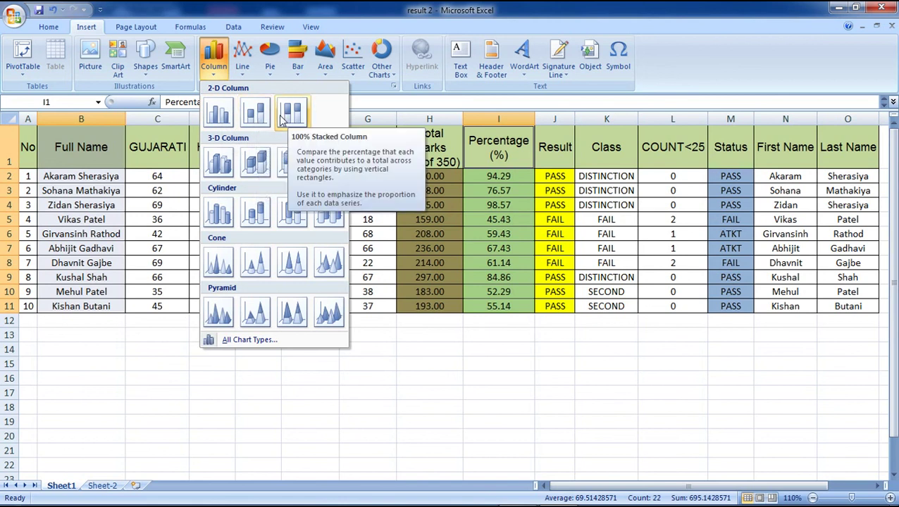
{"action": "left_click", "coordinate": [218, 112]}
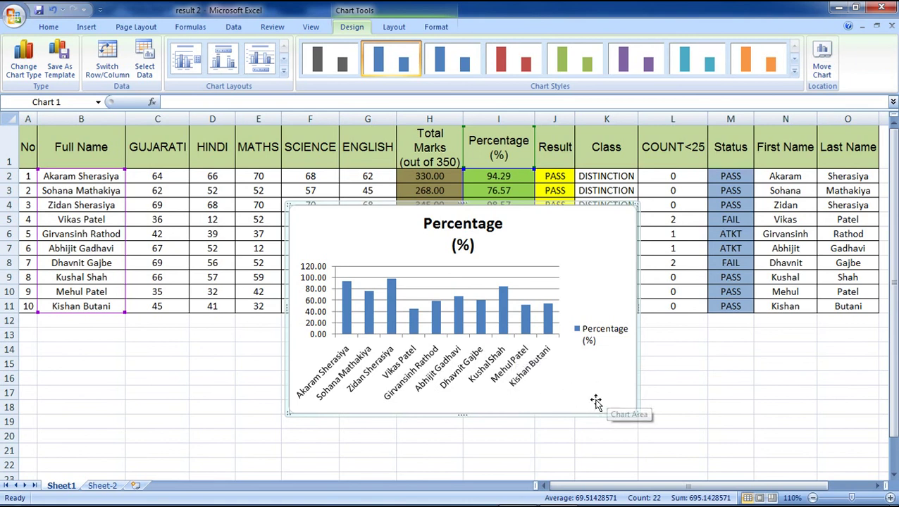
{"action": "mouse_move", "coordinate": [555, 333]}
{"action": "key", "text": "alt+Tab"}
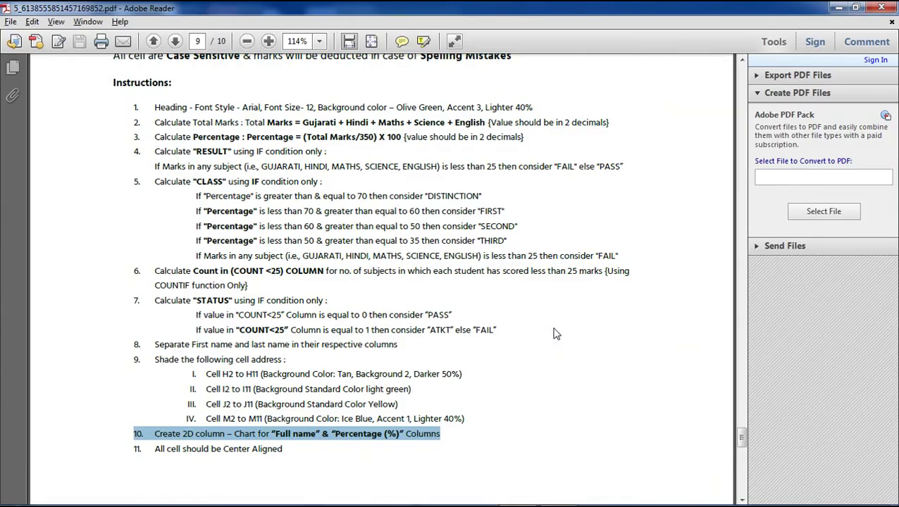
- Scroll the PDF back up to the question text and the original marks table
{"action": "scroll", "coordinate": [364, 336], "scroll_direction": "down", "scroll_amount": 1}
{"action": "scroll", "coordinate": [364, 336], "scroll_direction": "up", "scroll_amount": 1}
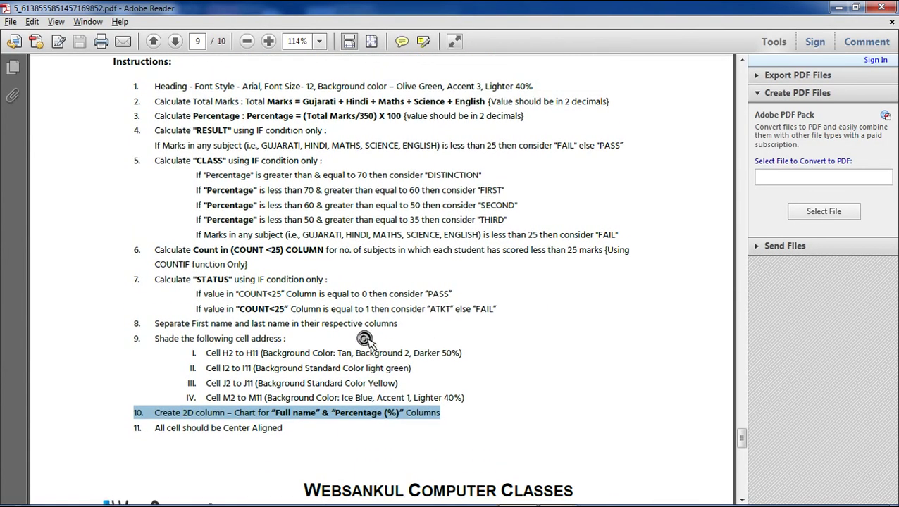
{"action": "scroll", "coordinate": [365, 336], "scroll_direction": "up", "scroll_amount": 1}
{"action": "scroll", "coordinate": [364, 335], "scroll_direction": "up", "scroll_amount": 1}
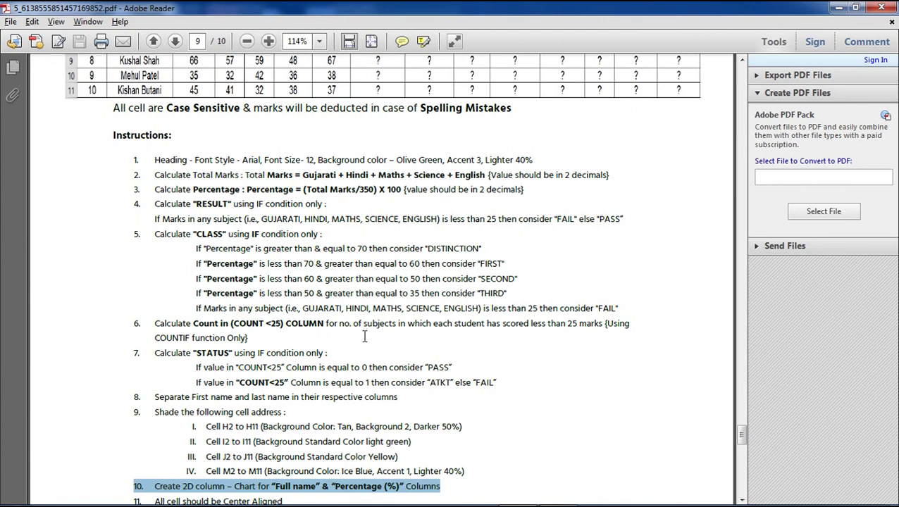
{"action": "scroll", "coordinate": [364, 336], "scroll_direction": "up", "scroll_amount": 4}
{"action": "scroll", "coordinate": [364, 336], "scroll_direction": "up", "scroll_amount": 1}
{"action": "scroll", "coordinate": [363, 331], "scroll_direction": "up", "scroll_amount": 1}
{"action": "scroll", "coordinate": [364, 330], "scroll_direction": "down", "scroll_amount": 1}
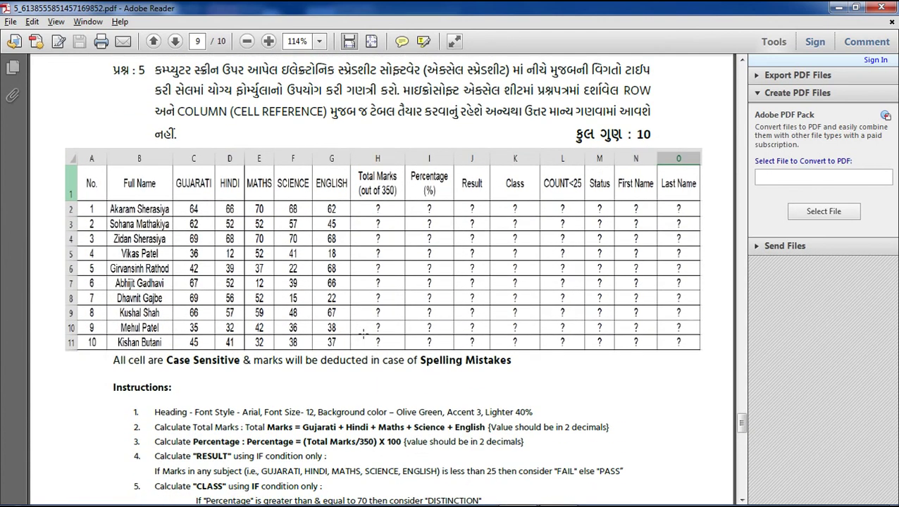